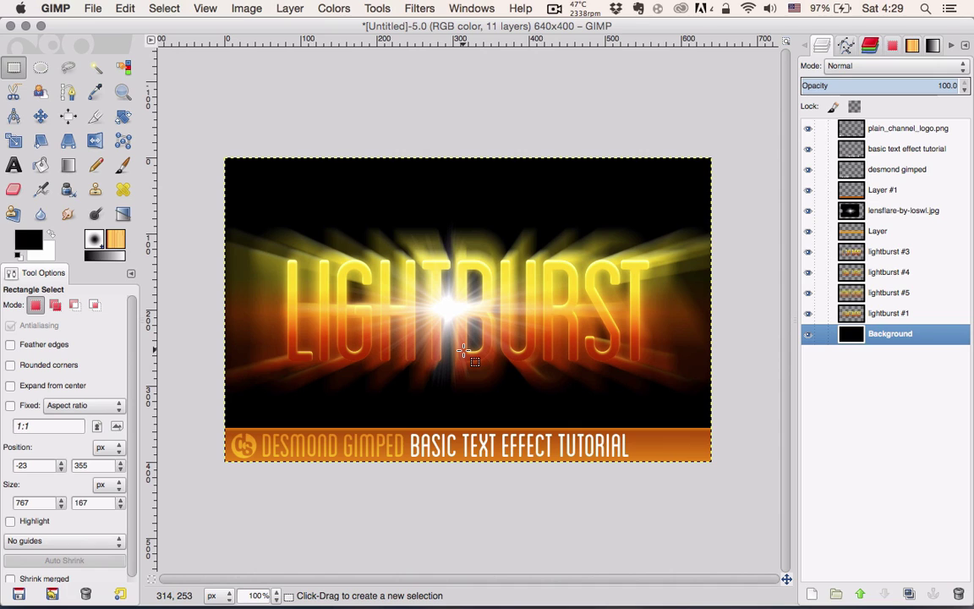
# Create a new 640 × 400 px image and fill its background with black.
pyautogui.click(94, 10)
pyautogui.click(108, 29)
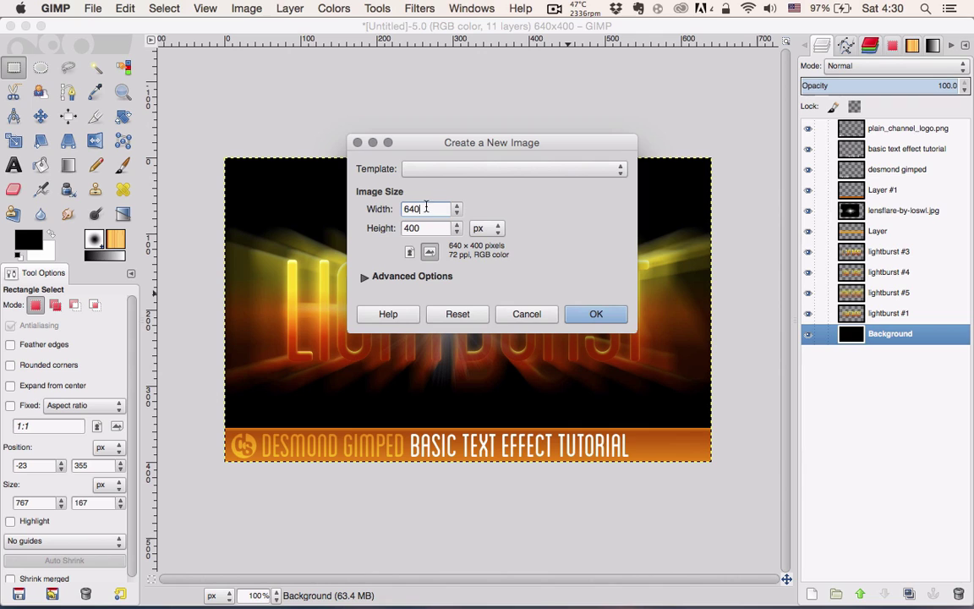
pyautogui.click(596, 315)
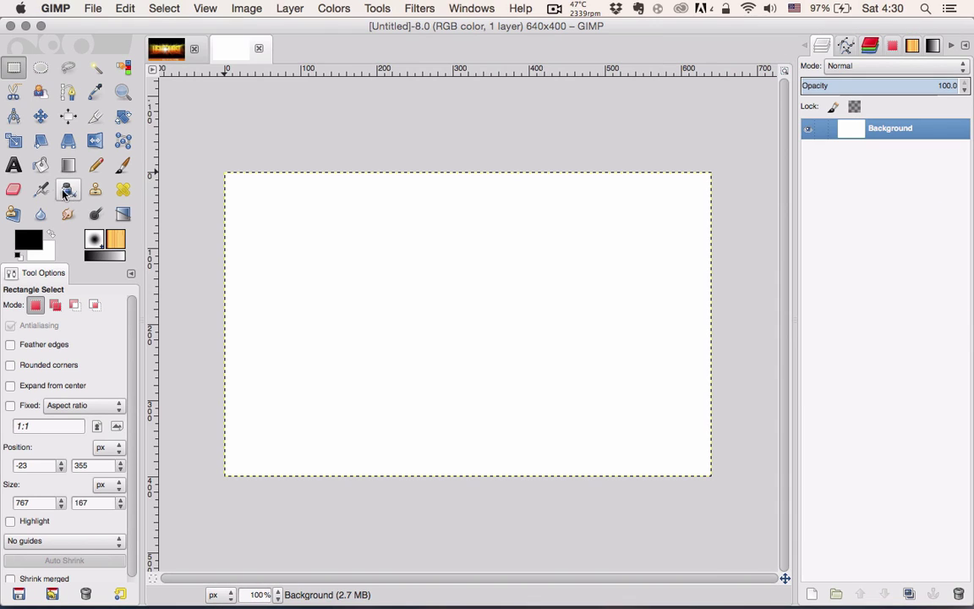
pyautogui.click(40, 164)
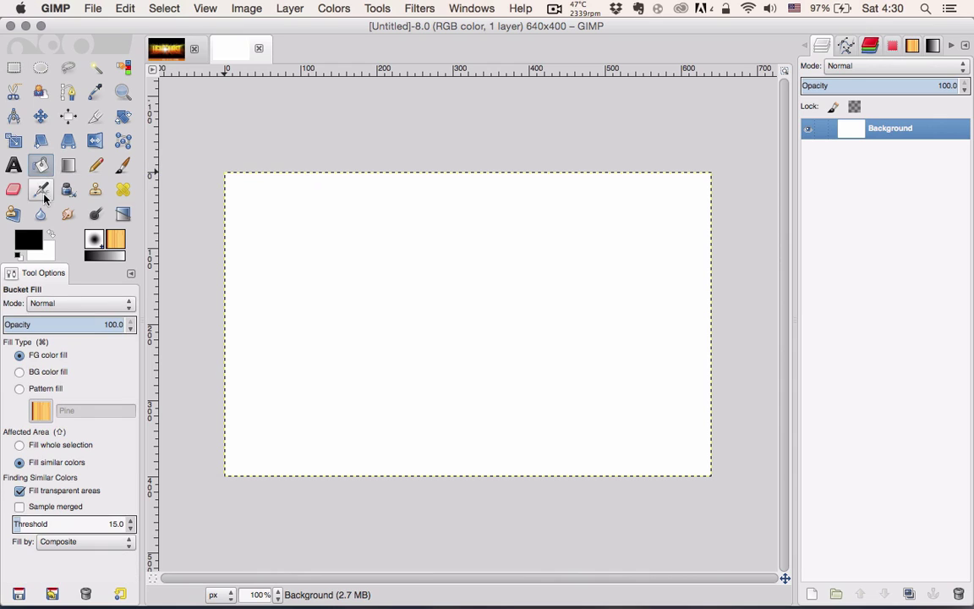
pyautogui.click(272, 304)
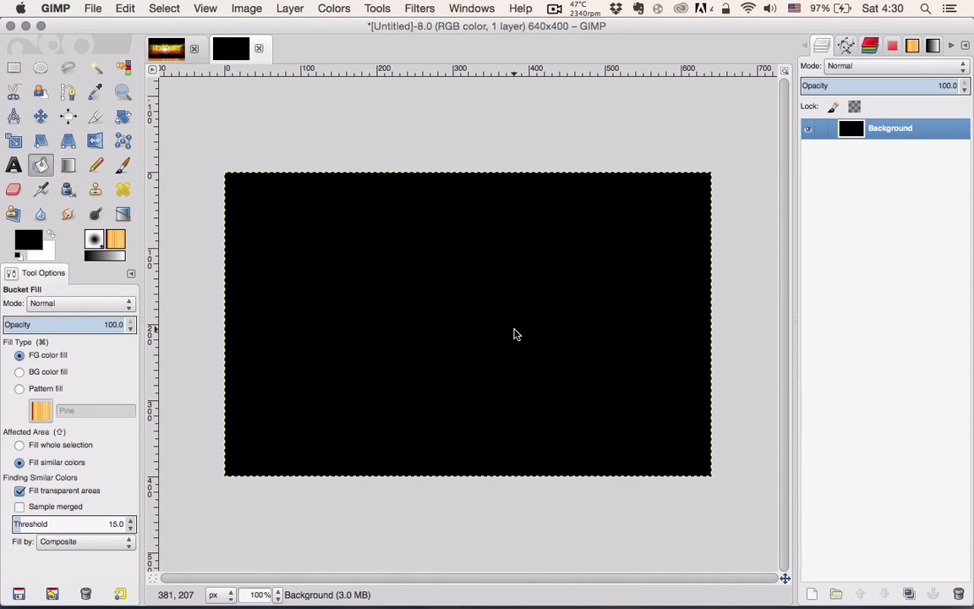
# Draw a text box about 454 × 175 px in the lower half of the canvas, using the Blanch font at 250 px.
pyautogui.click(15, 165)
pyautogui.click(260, 321)
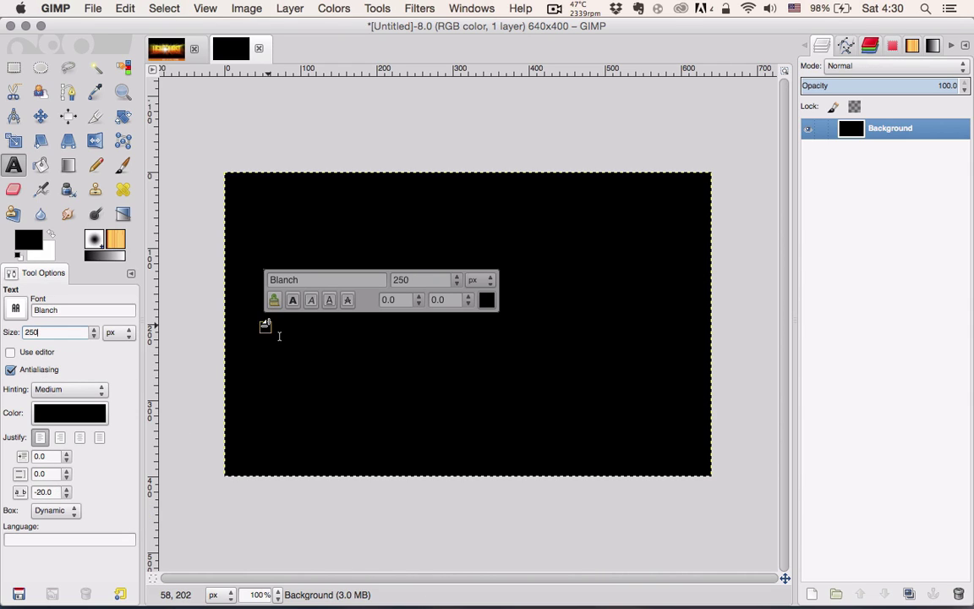
pyautogui.moveTo(280, 339); pyautogui.dragTo(606, 455)
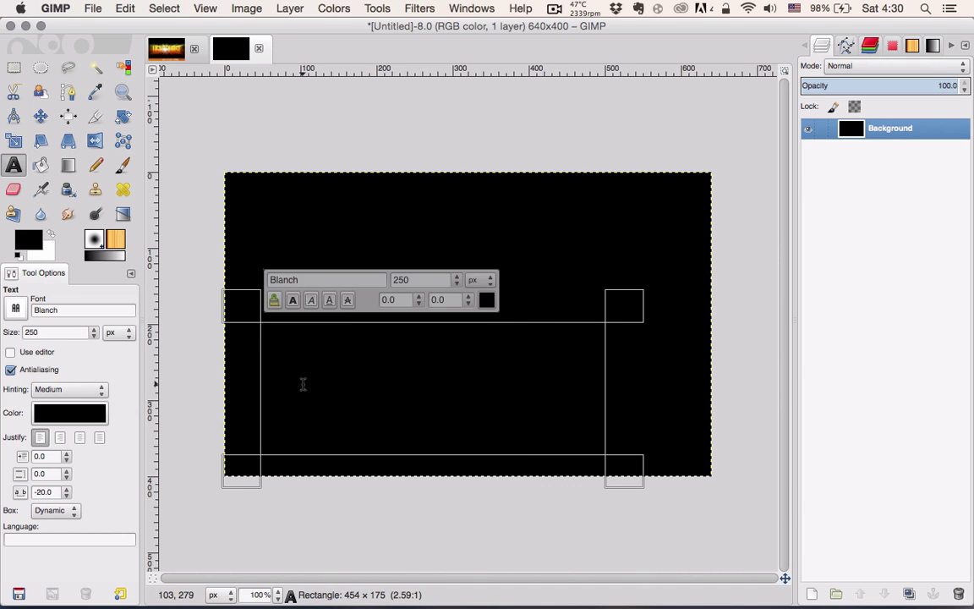
# Set the text color to orange ff9f00.
pyautogui.click(69, 414)
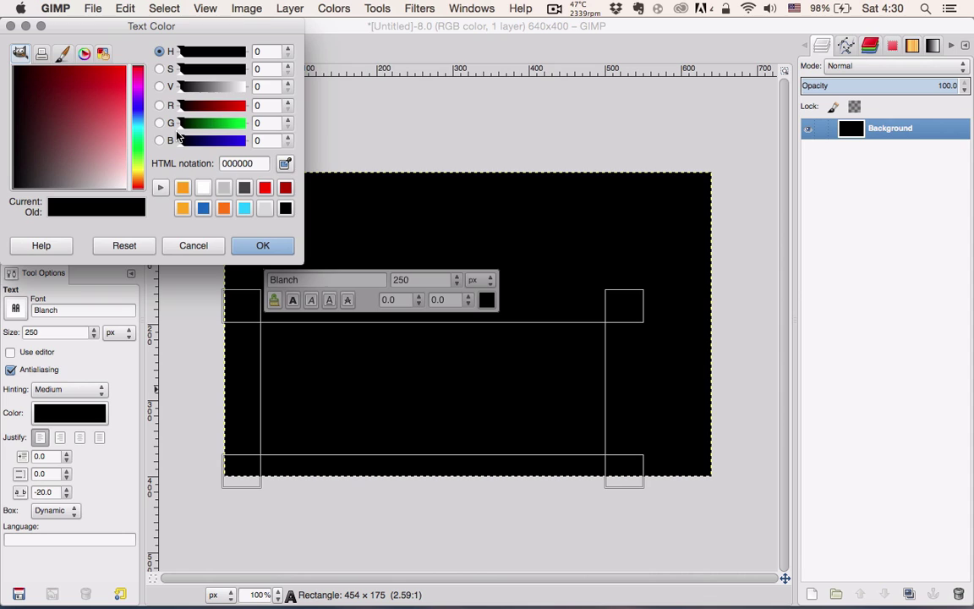
pyautogui.moveTo(107, 28); pyautogui.dragTo(315, 27)
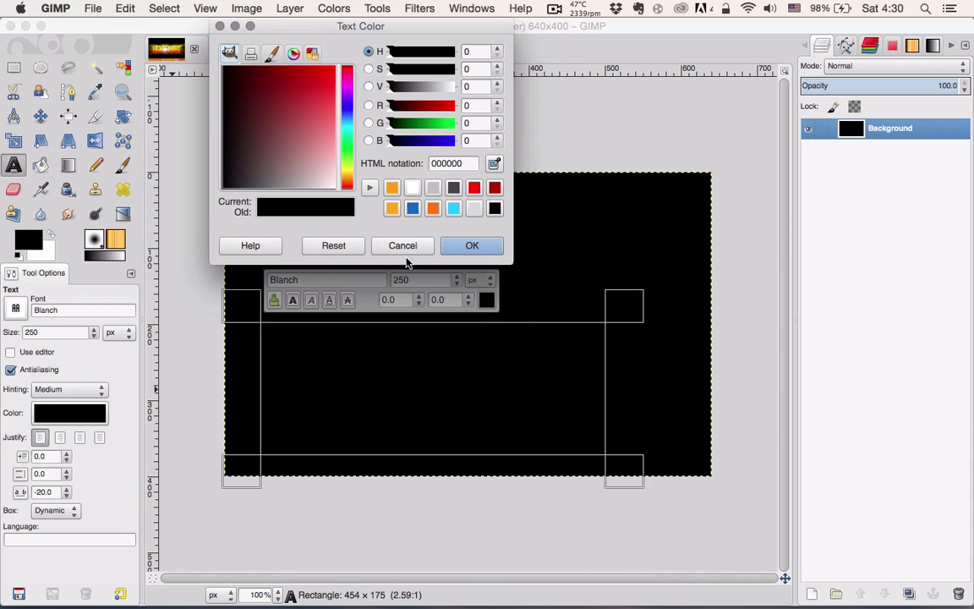
pyautogui.click(392, 190)
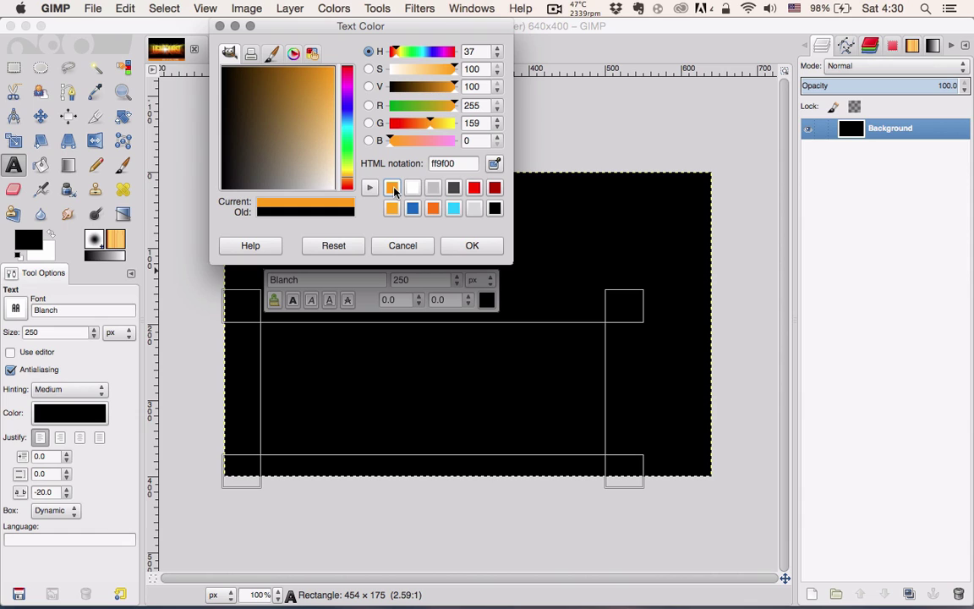
pyautogui.click(470, 244)
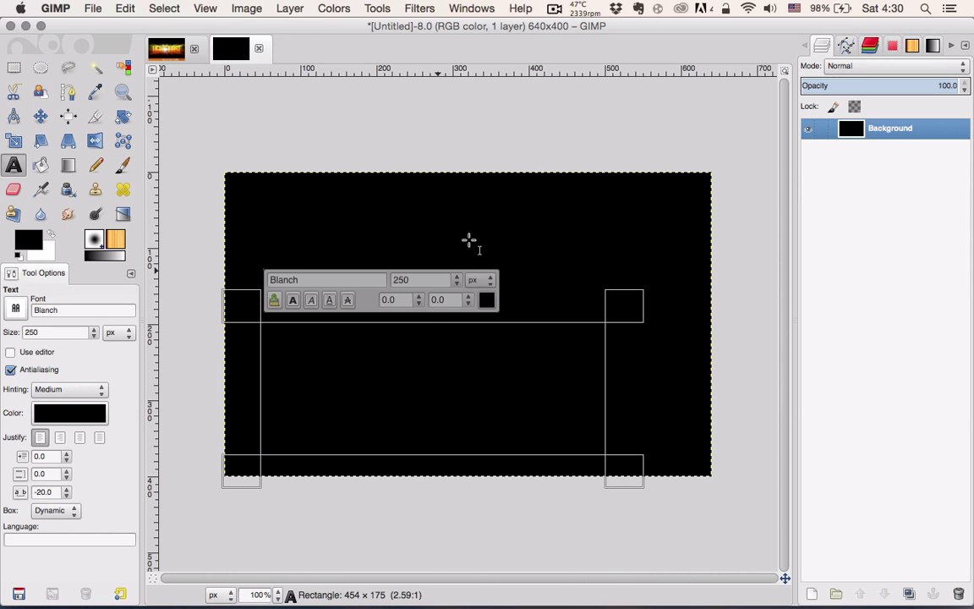
# Enter the creator's first name in capitals and enlarge the text box to about 591 × 294 px.
pyautogui.write('DESMOND')
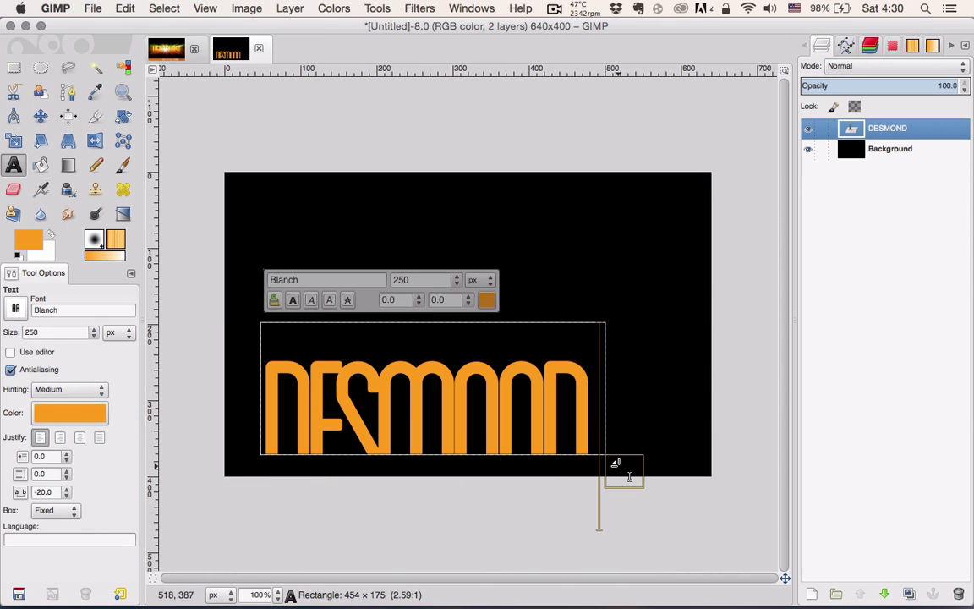
pyautogui.moveTo(629, 476); pyautogui.dragTo(733, 525)
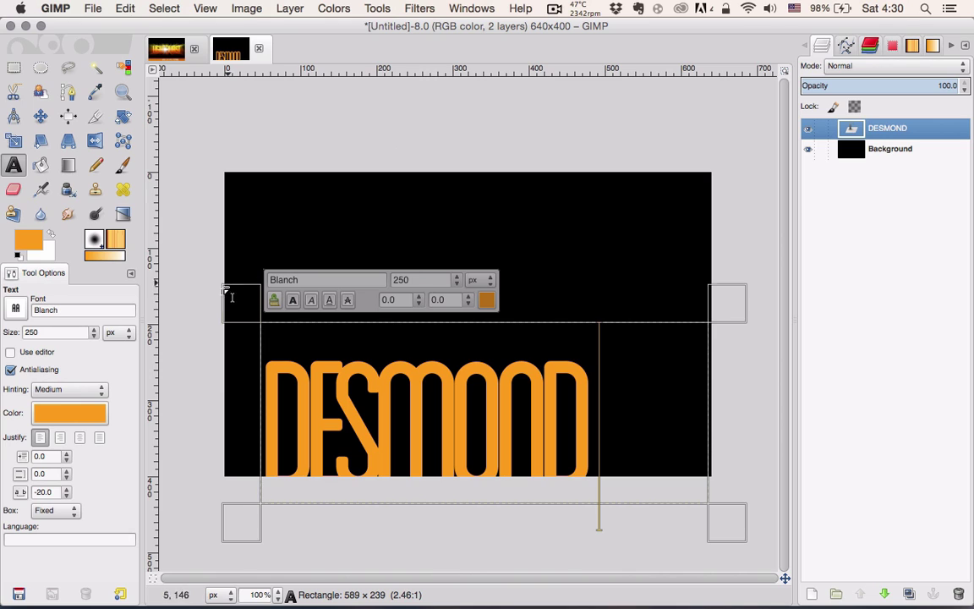
pyautogui.moveTo(241, 302); pyautogui.dragTo(240, 259)
# Set the letter spacing of the whole text to -11 and its size to 264 px.
pyautogui.hotkey('ctrl', 'a')
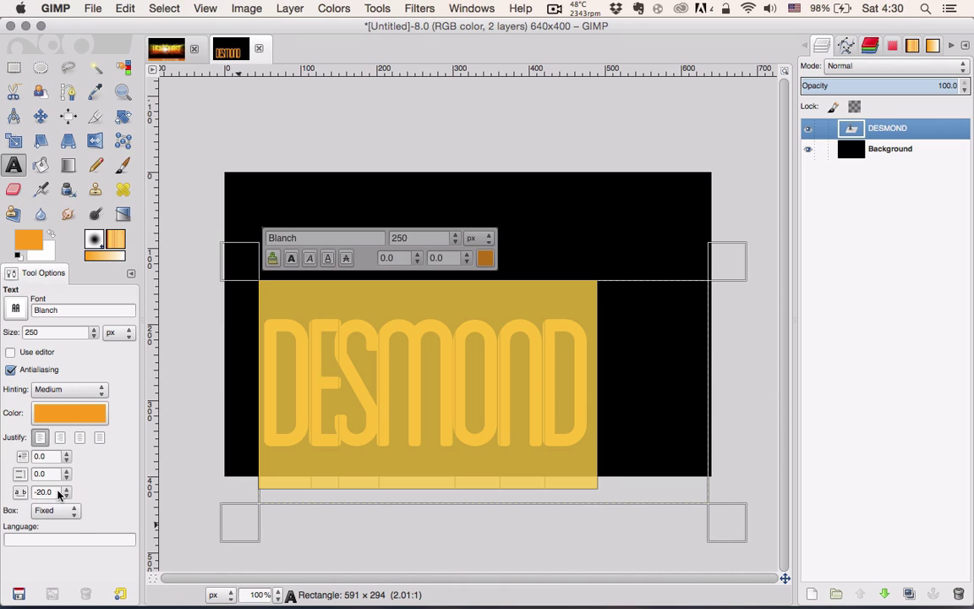
pyautogui.click(67, 488)
pyautogui.click(67, 488)
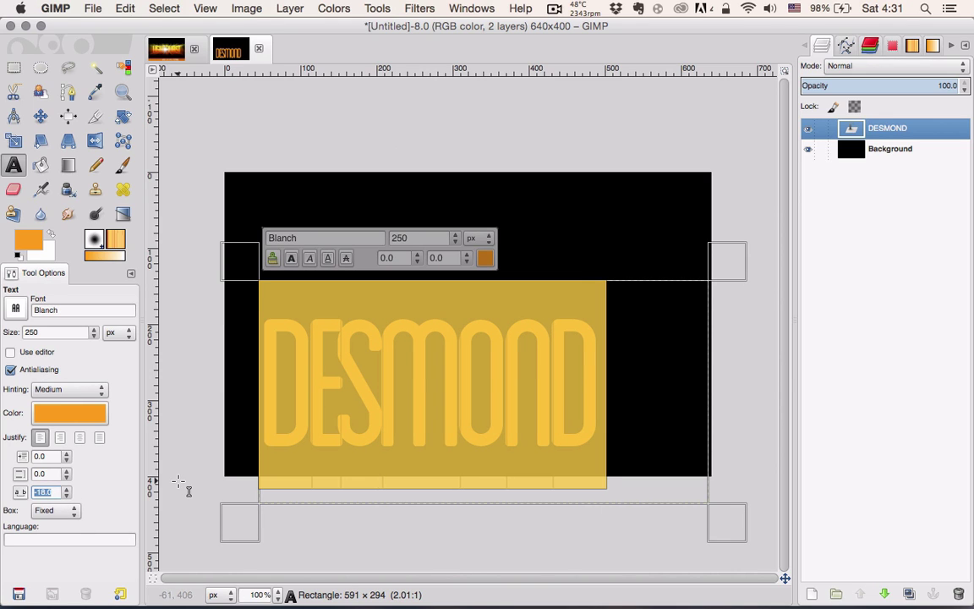
pyautogui.click(68, 489)
pyautogui.click(67, 488)
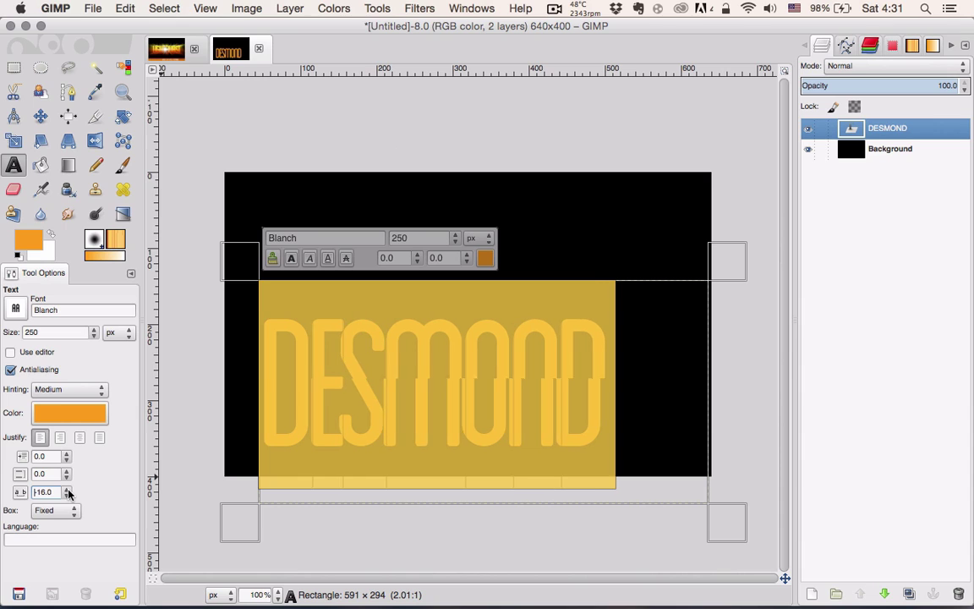
pyautogui.click(67, 488)
pyautogui.click(67, 488)
pyautogui.click(68, 488)
pyautogui.click(67, 488)
pyautogui.click(67, 488)
pyautogui.click(67, 488)
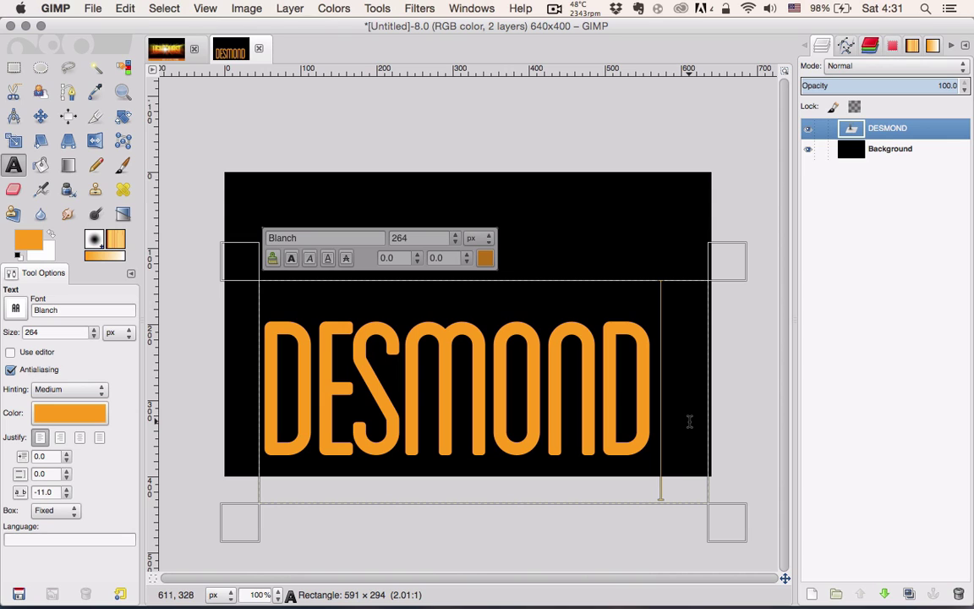
# Autocrop the text layer and center it horizontally and vertically on the canvas.
pyautogui.click(287, 7)
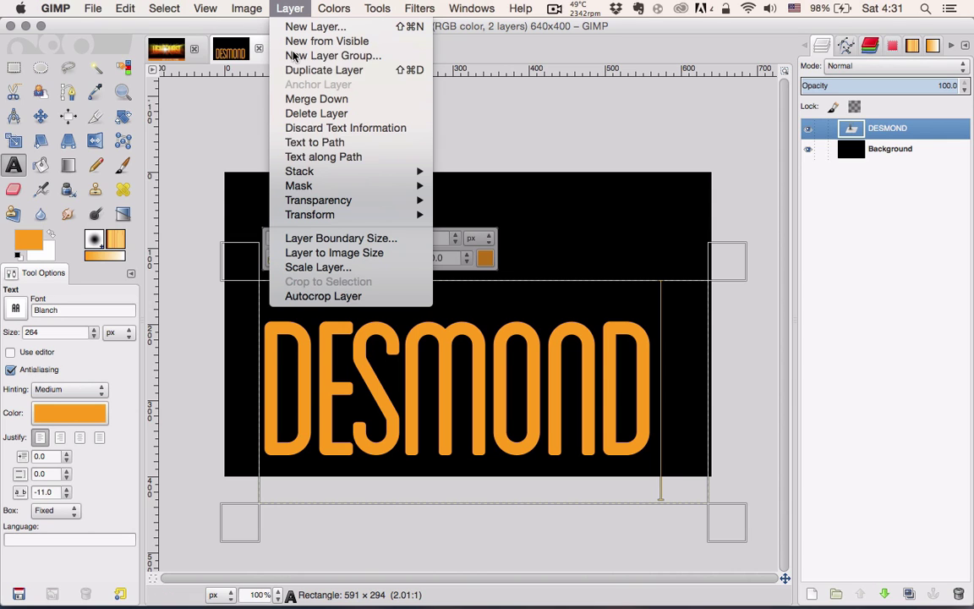
pyautogui.click(338, 297)
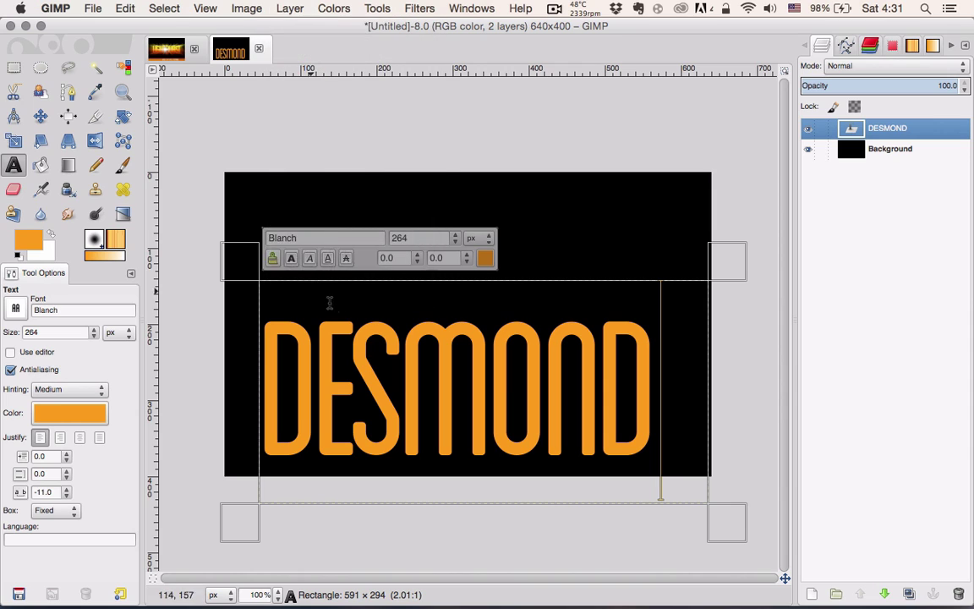
pyautogui.click(67, 115)
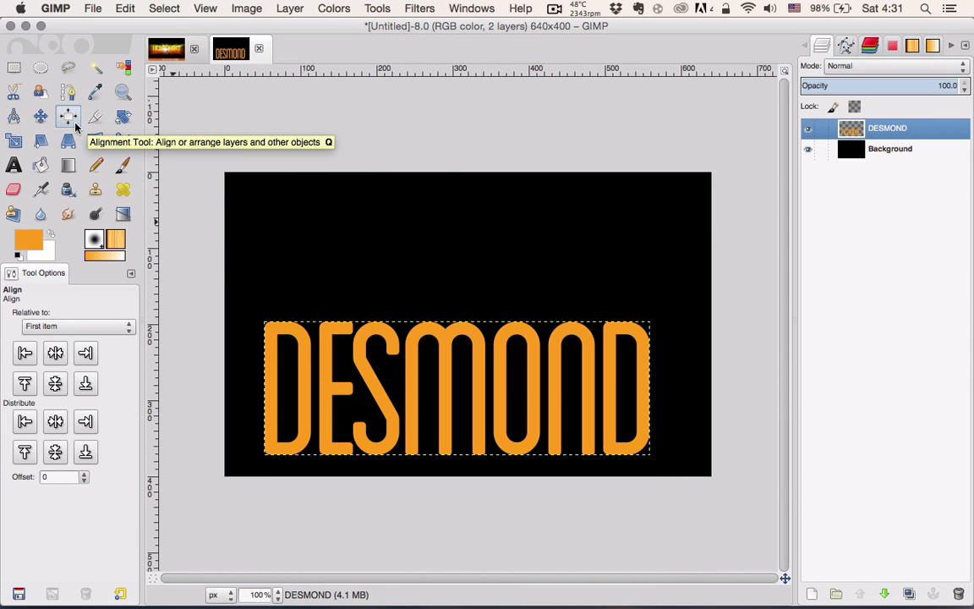
pyautogui.moveTo(246, 308); pyautogui.dragTo(735, 556)
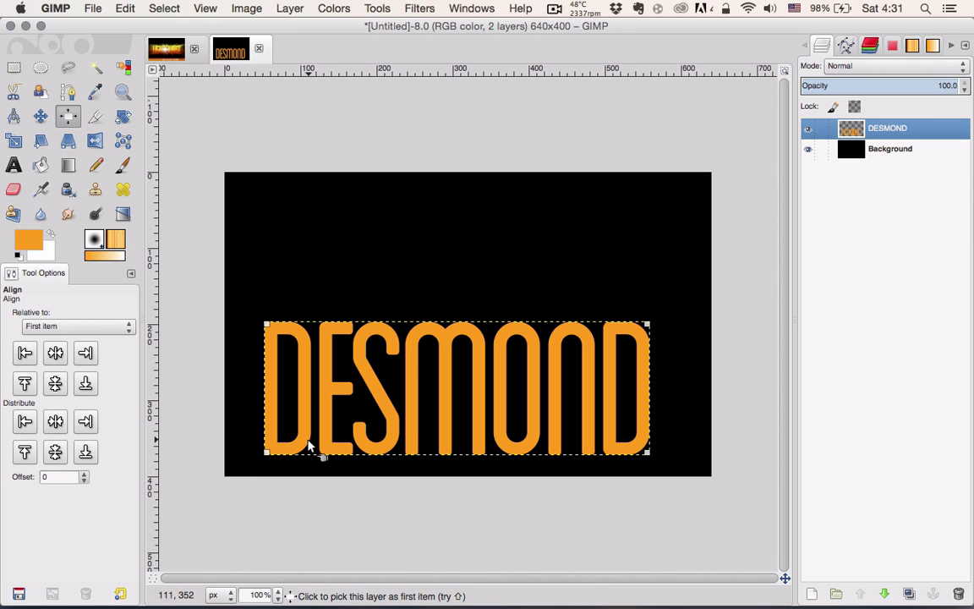
pyautogui.click(55, 353)
pyautogui.click(55, 383)
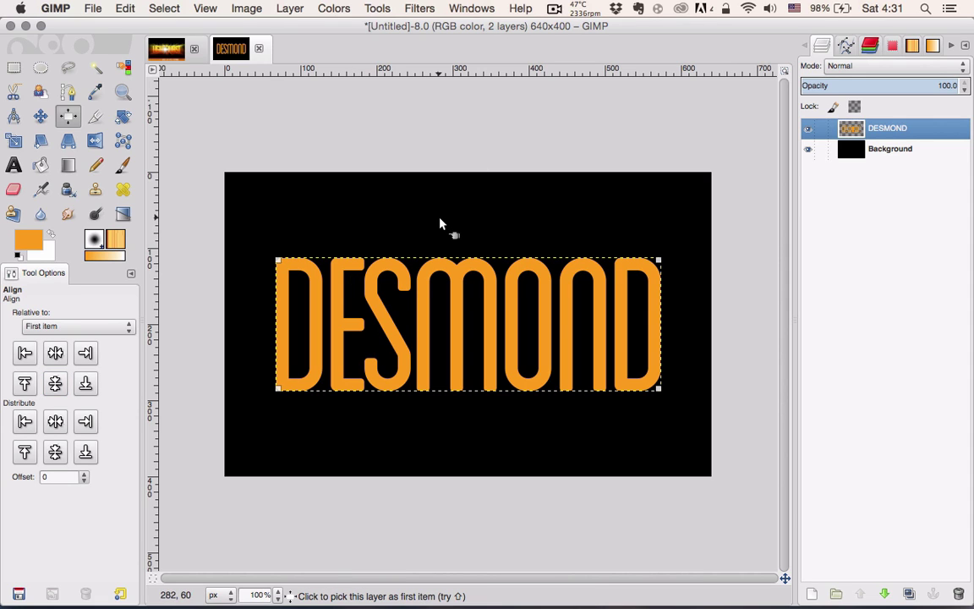
# Examine the lettering of the finished LIGHTBURST image up close and return to the new image.
pyautogui.click(165, 49)
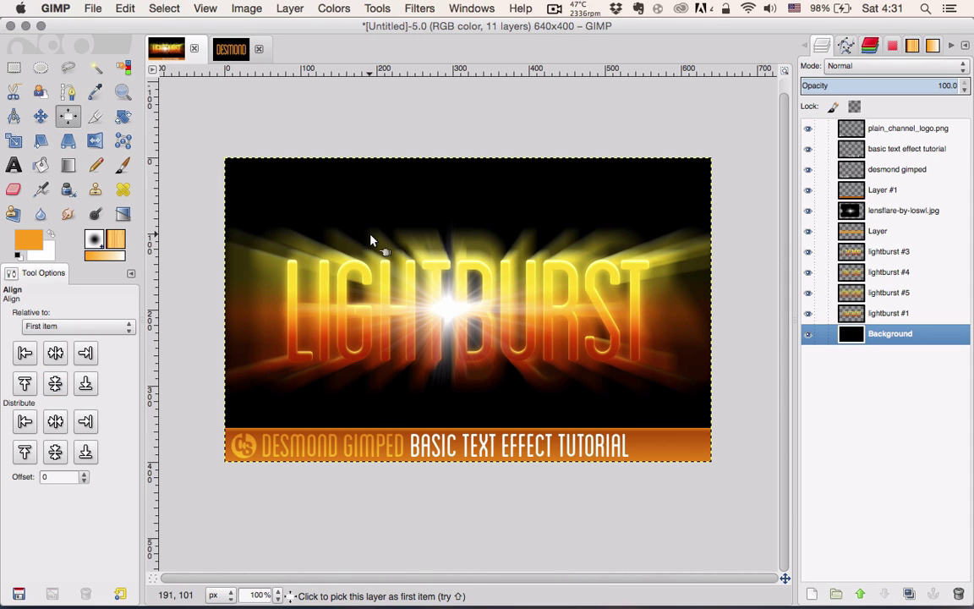
pyautogui.press('2')
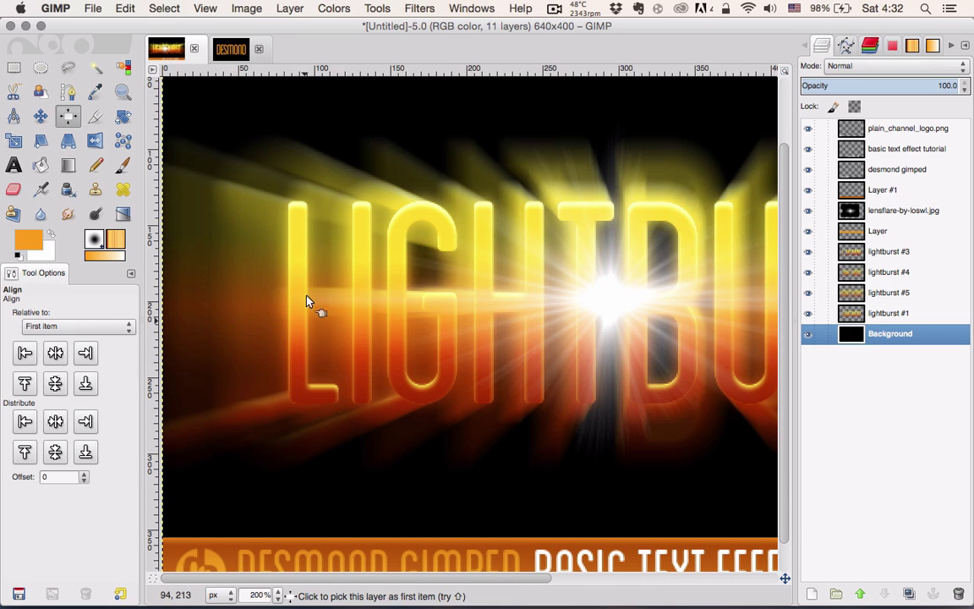
pyautogui.click(230, 48)
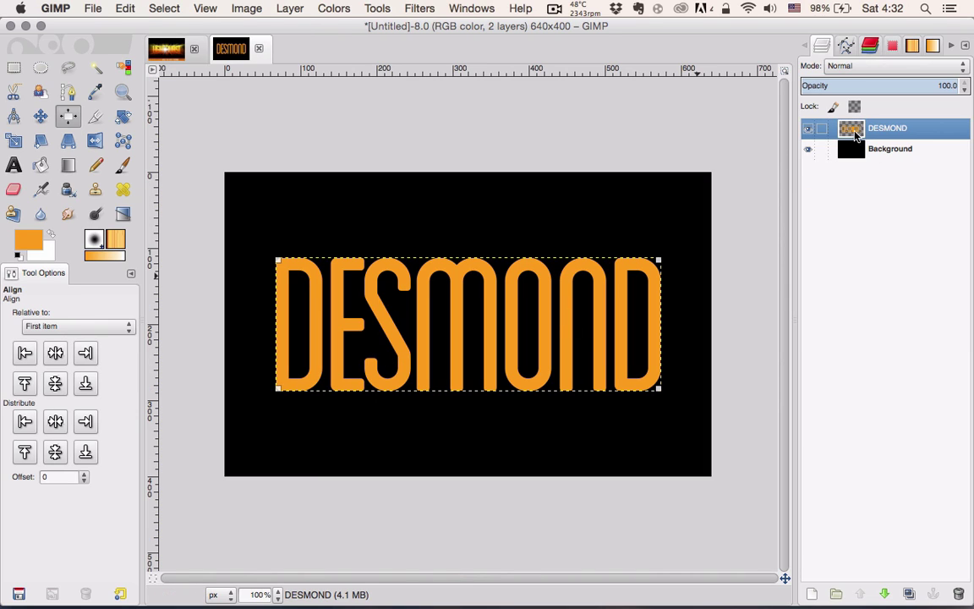
# Expand the text layer to the image size and convert its alpha to a selection.
pyautogui.click(284, 8)
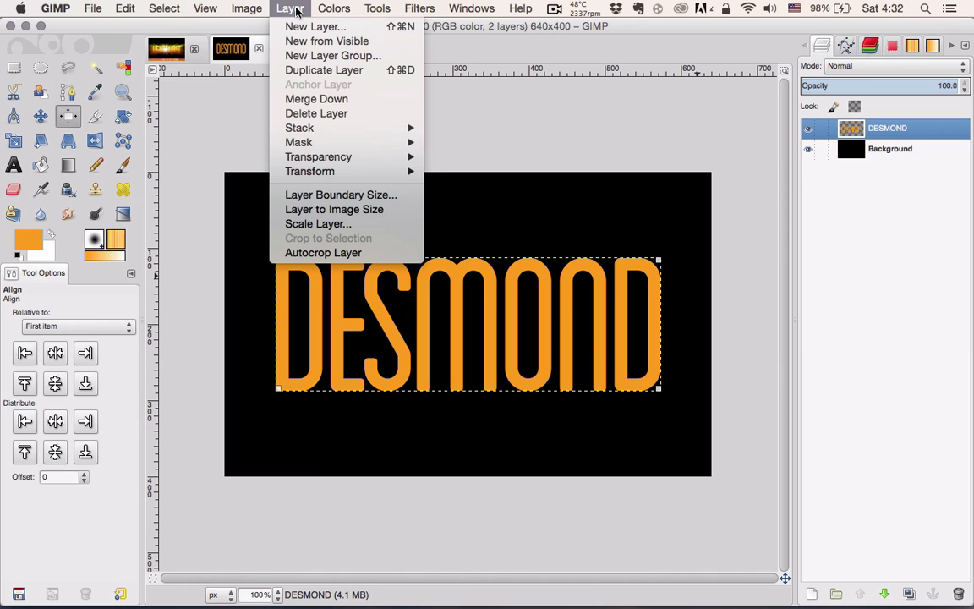
pyautogui.click(321, 217)
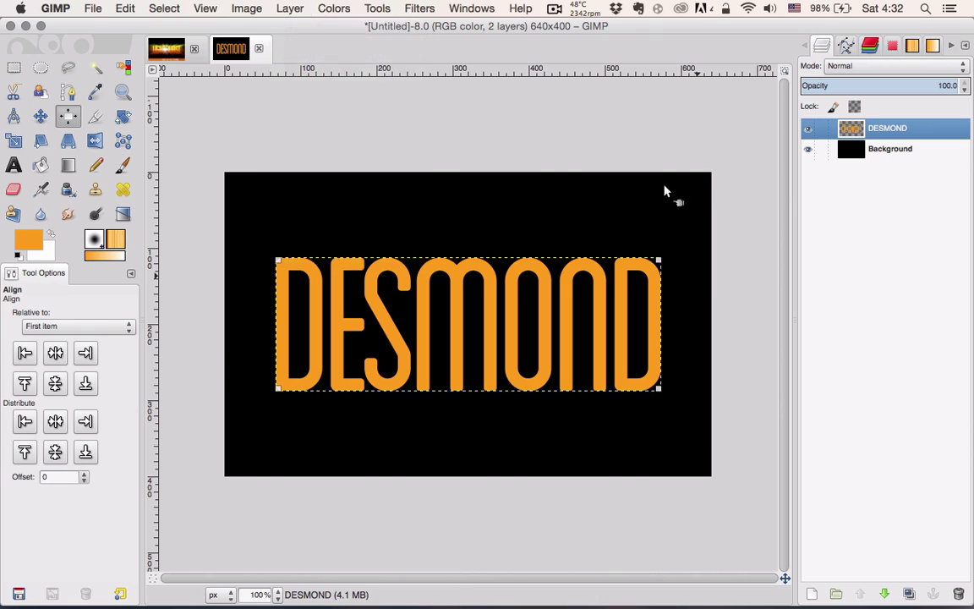
pyautogui.rightClick(852, 131)
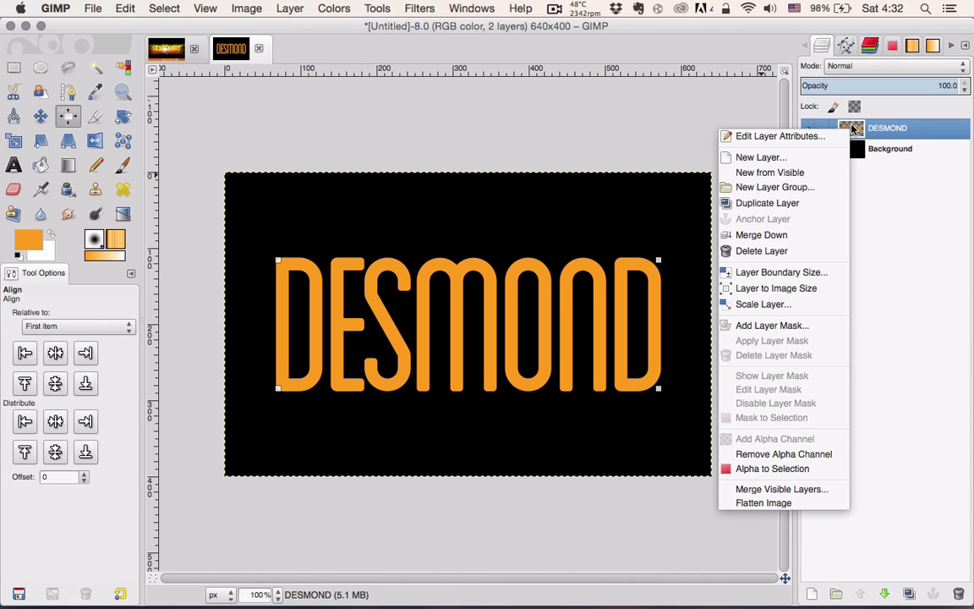
pyautogui.click(744, 468)
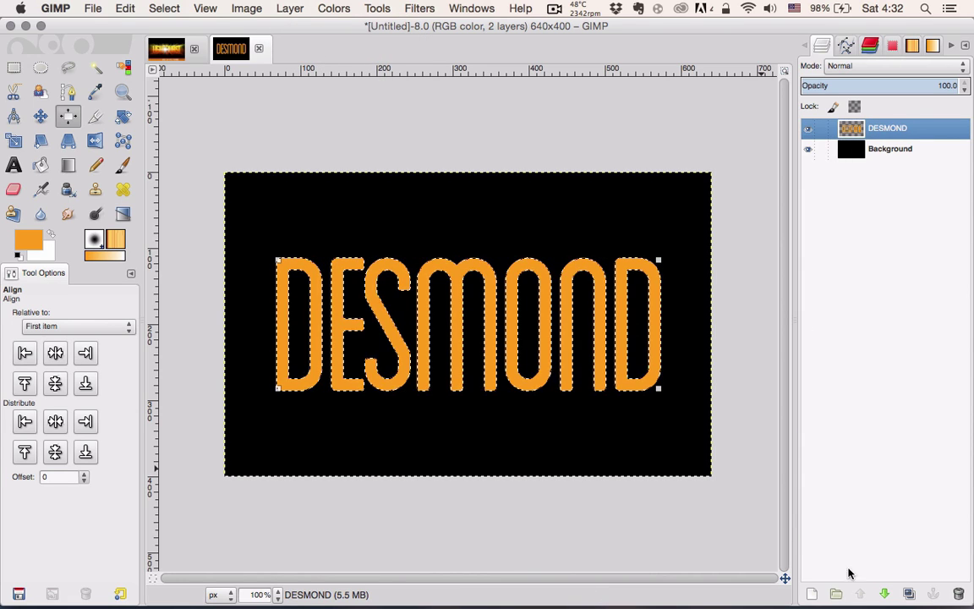
# Add a new 640 × 400 px transparent layer named GRADIENT above the text layer.
pyautogui.click(811, 594)
pyautogui.write('G')
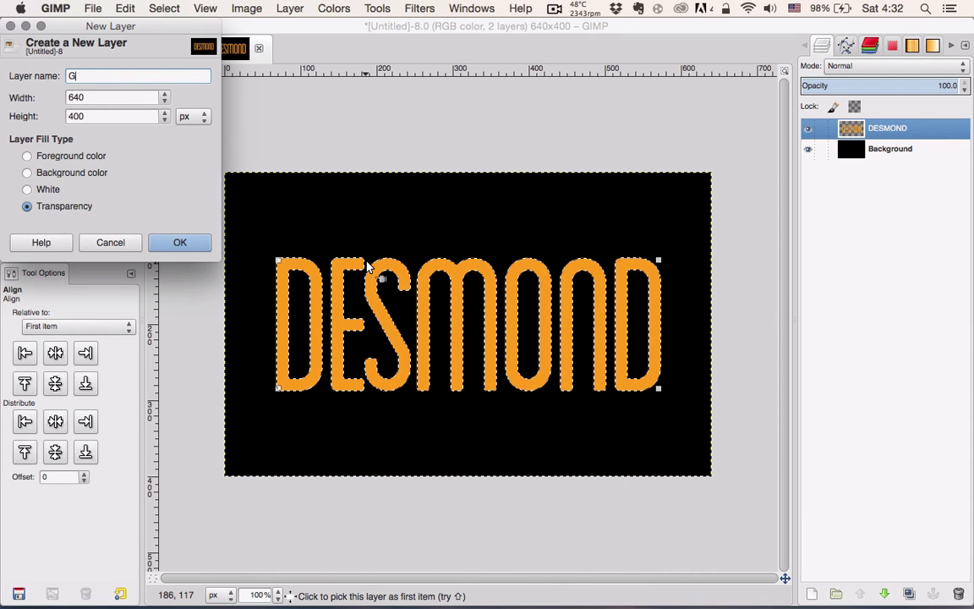
pyautogui.write('RADIENT')
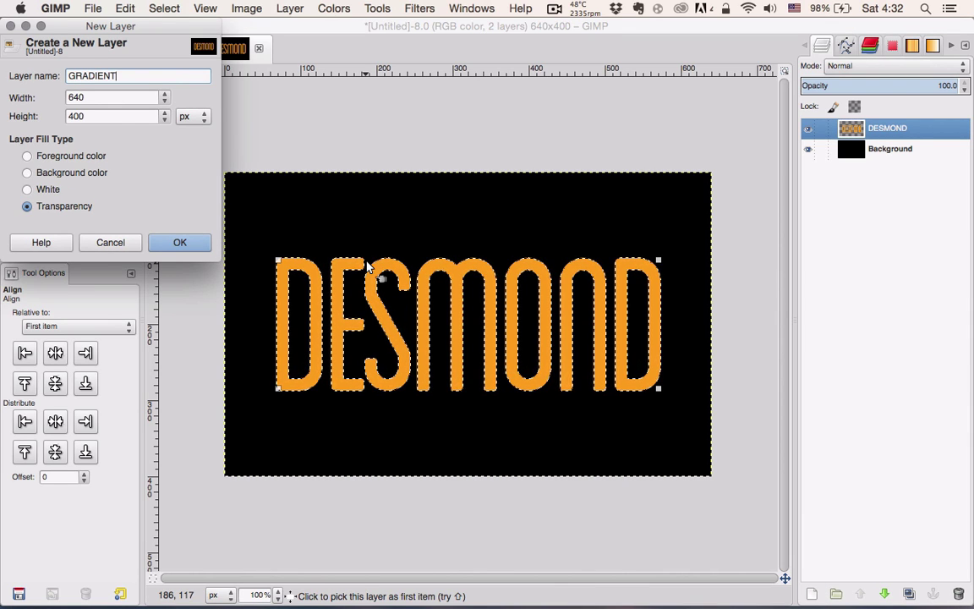
pyautogui.press('Return')
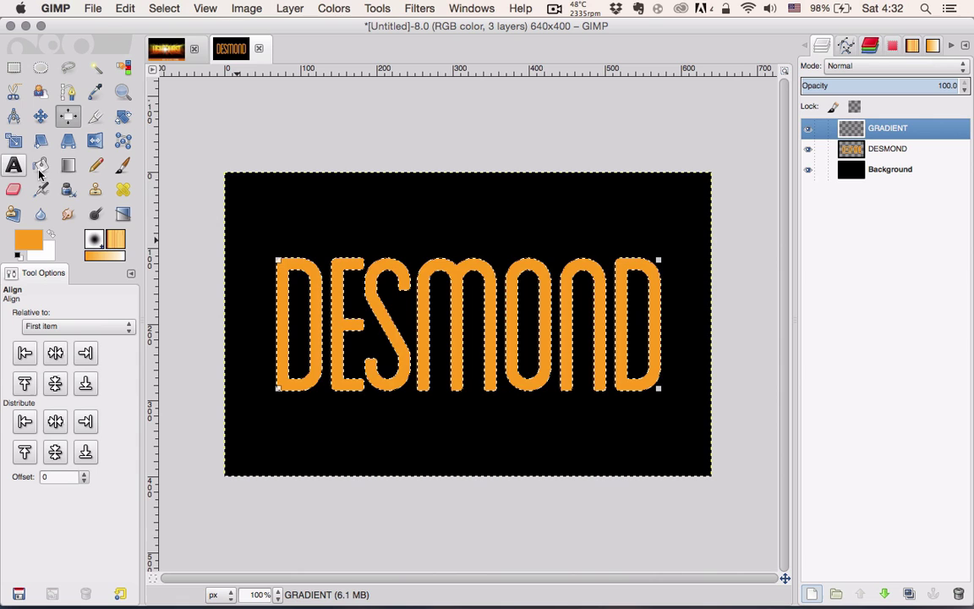
# Reset the colors to black and white and fill the selected letters with an upward linear gradient about 81 px long, black to white.
pyautogui.click(69, 172)
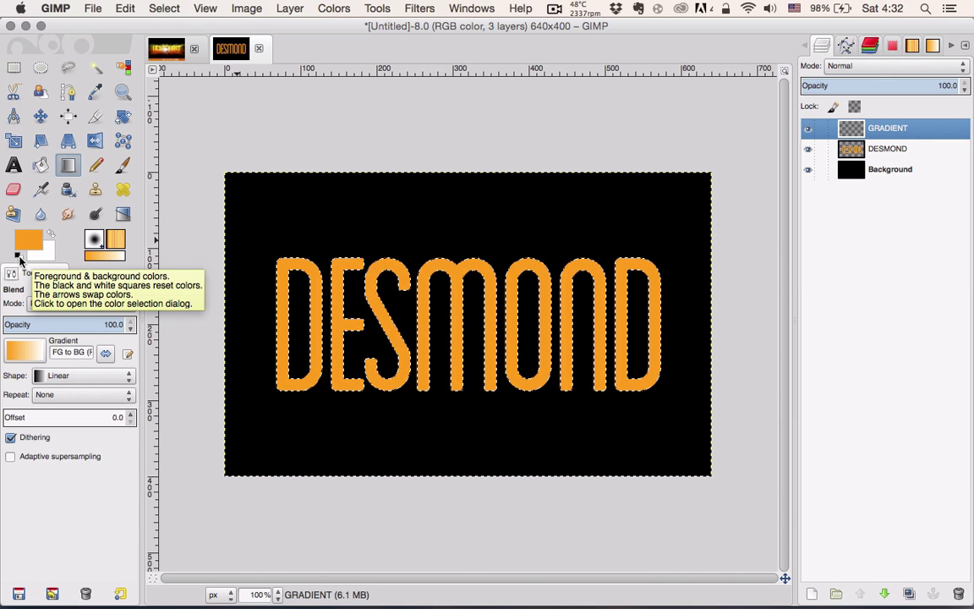
pyautogui.click(18, 255)
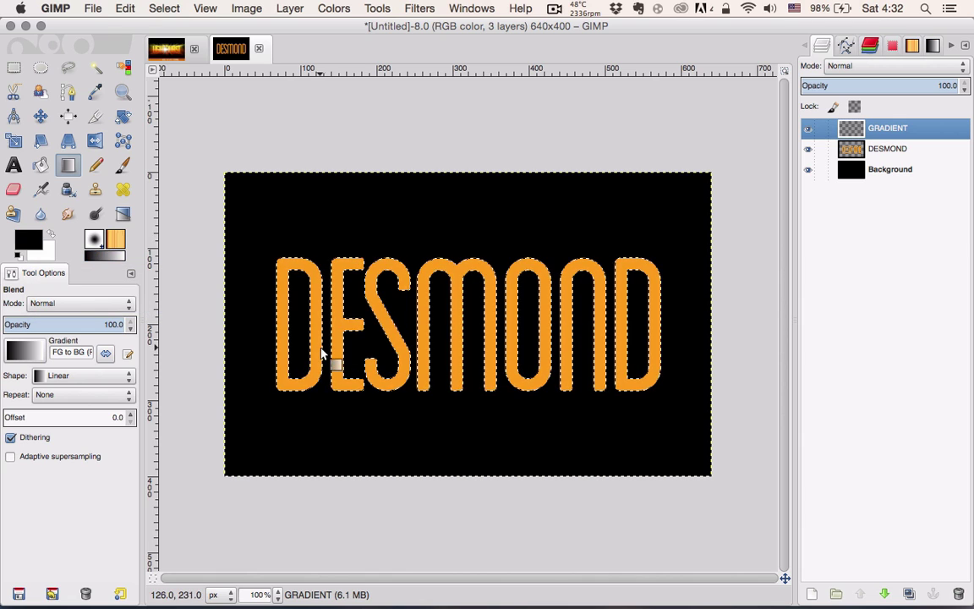
pyautogui.press('2')
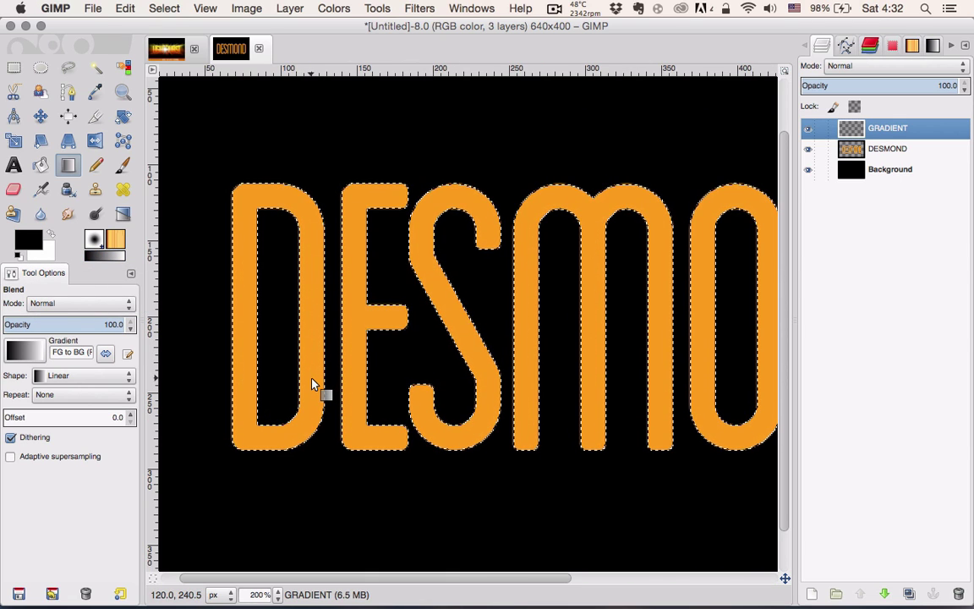
pyautogui.moveTo(310, 385); pyautogui.dragTo(313, 262)
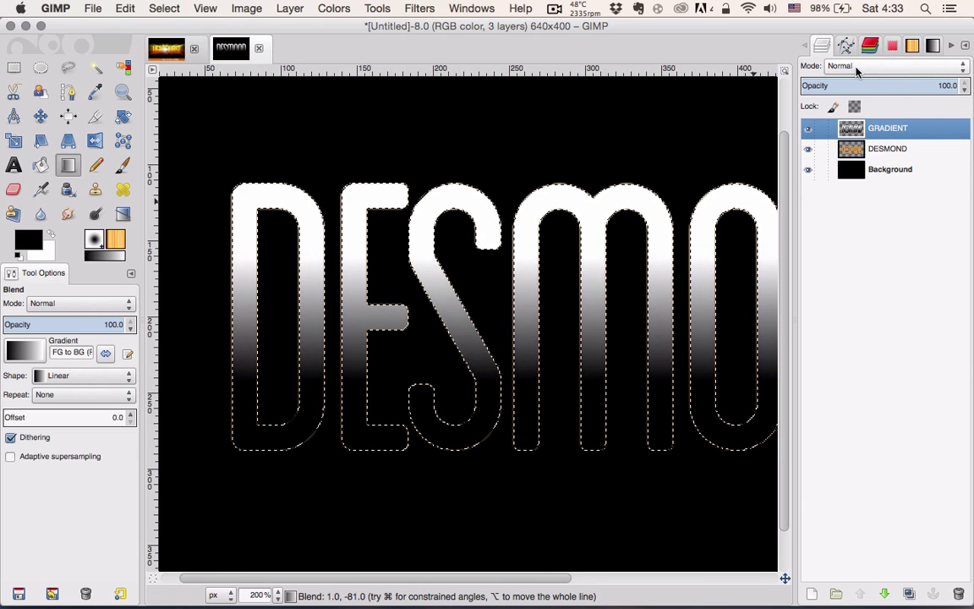
# Set the GRADIENT layer's blend mode to Overlay so it combines with the orange lettering.
pyautogui.click(857, 68)
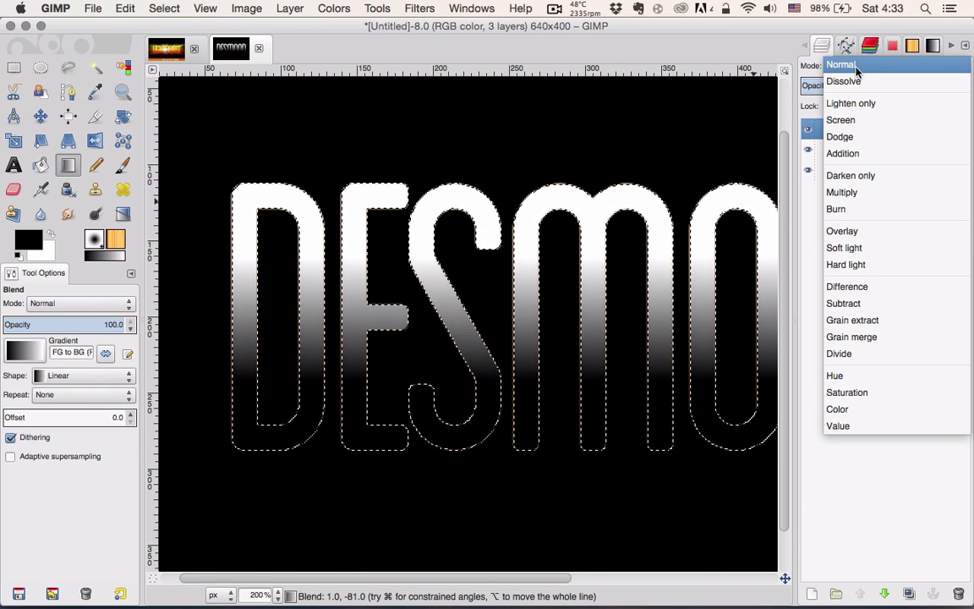
pyautogui.click(851, 231)
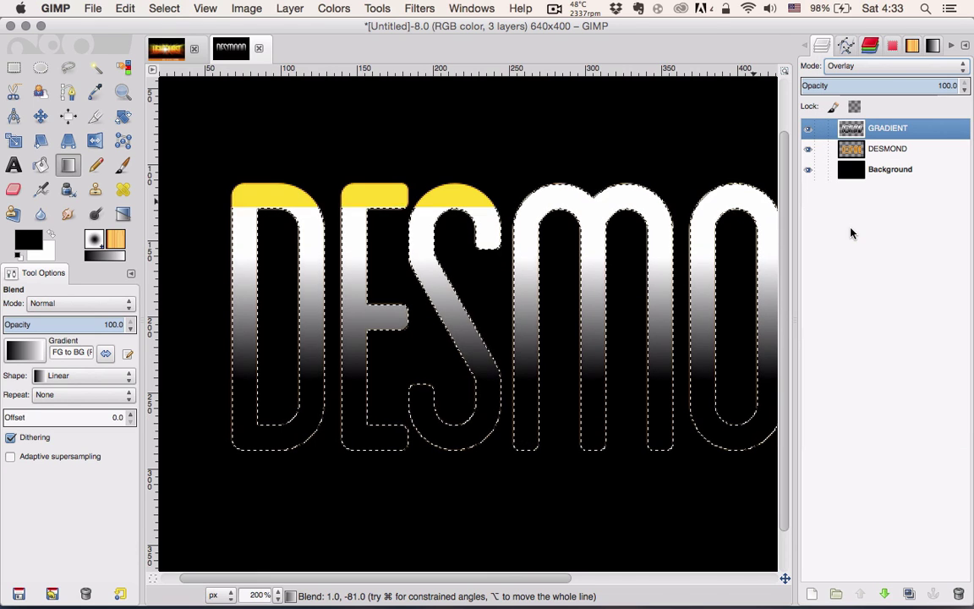
pyautogui.hscroll(8, 463, 260)
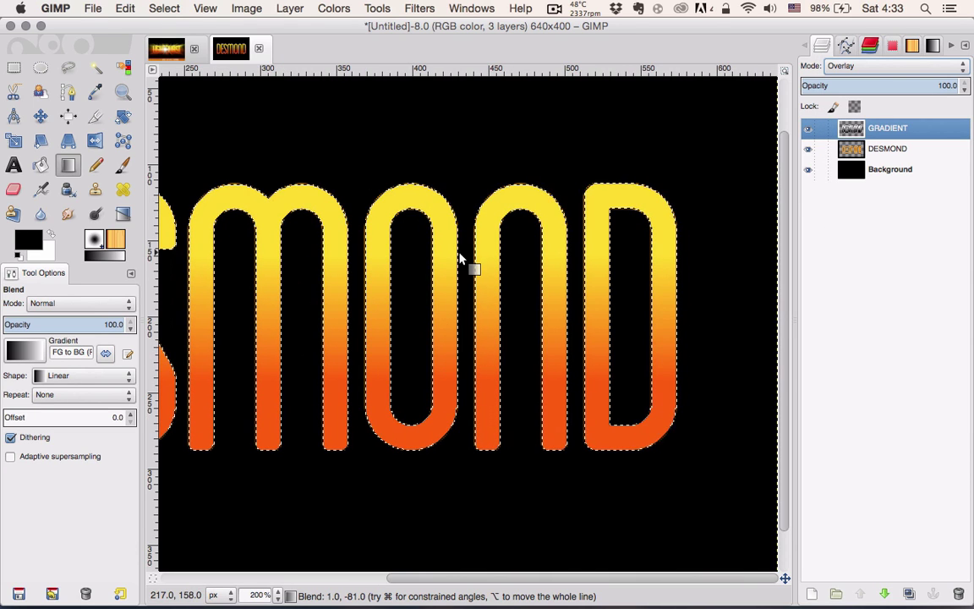
# Add another transparent 640 × 400 px layer and fill the selected letters with a linear FG to Transparent gradient from their base to about mid-height.
pyautogui.click(810, 596)
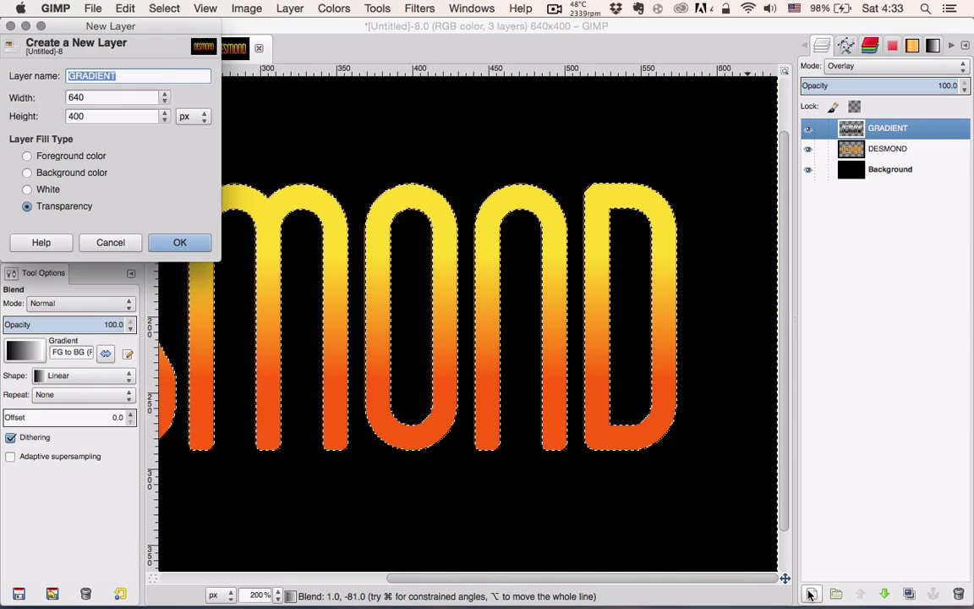
pyautogui.click(179, 243)
pyautogui.hscroll(-6, 278, 293)
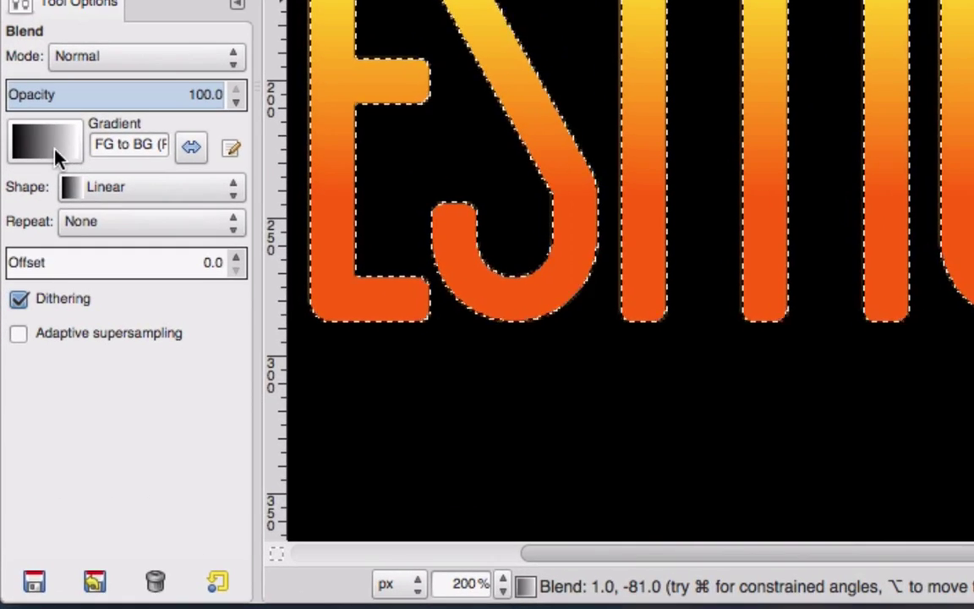
pyautogui.click(55, 156)
pyautogui.click(88, 355)
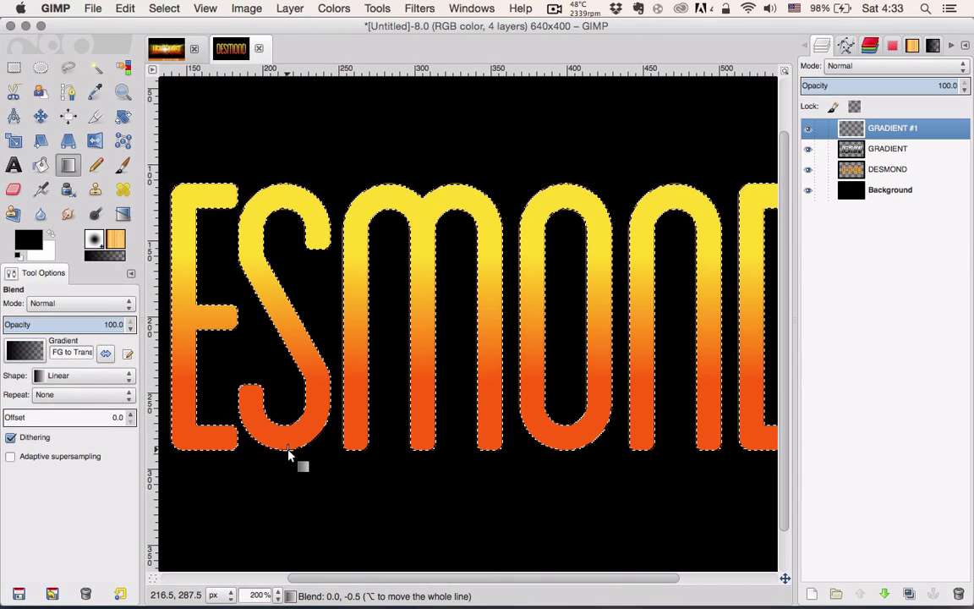
pyautogui.moveTo(288, 455); pyautogui.dragTo(289, 411)
pyautogui.moveTo(290, 341); pyautogui.dragTo(293, 325)
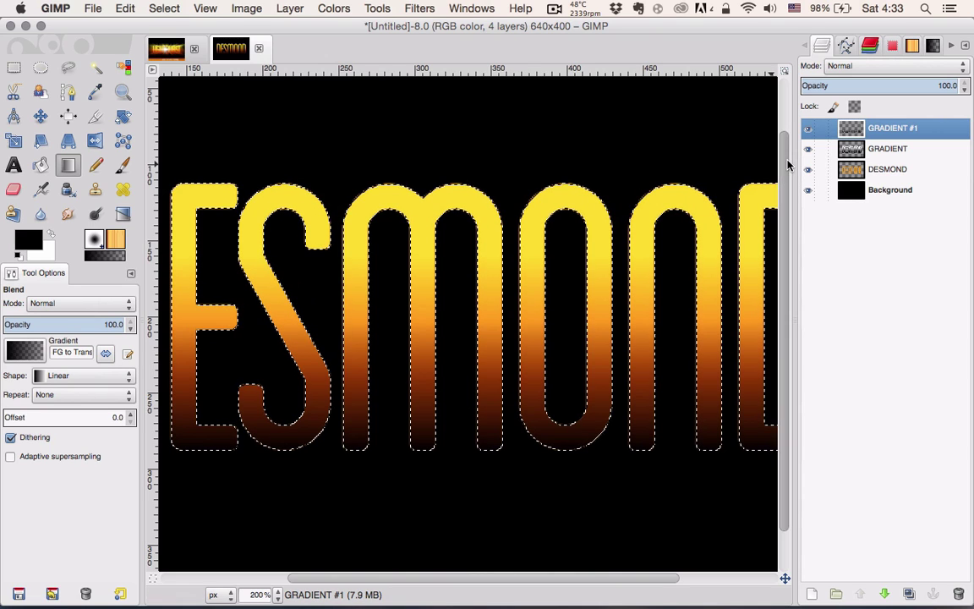
# Set the second gradient layer to Grain merge at 50% opacity and clear the selection.
pyautogui.click(848, 66)
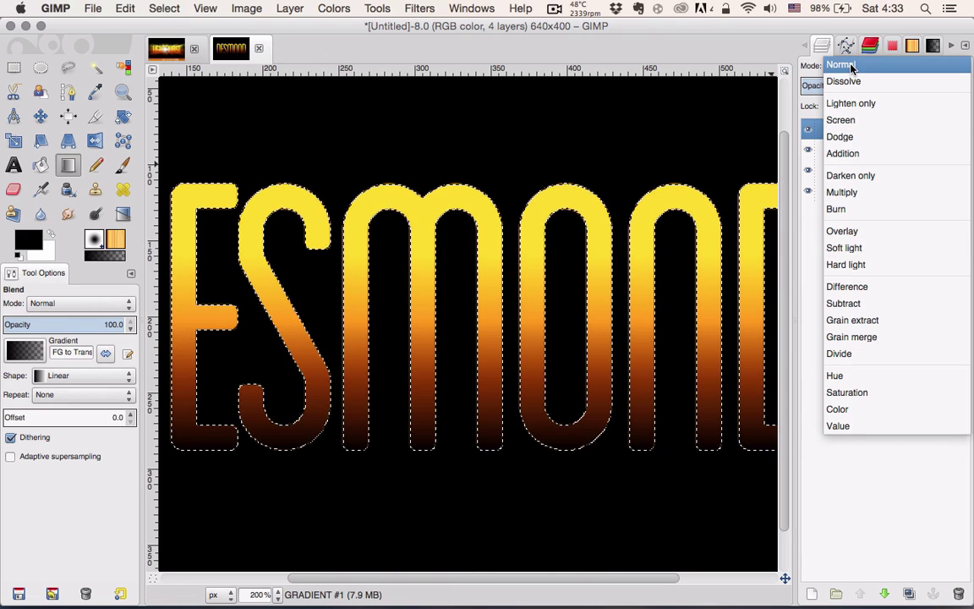
pyautogui.click(864, 337)
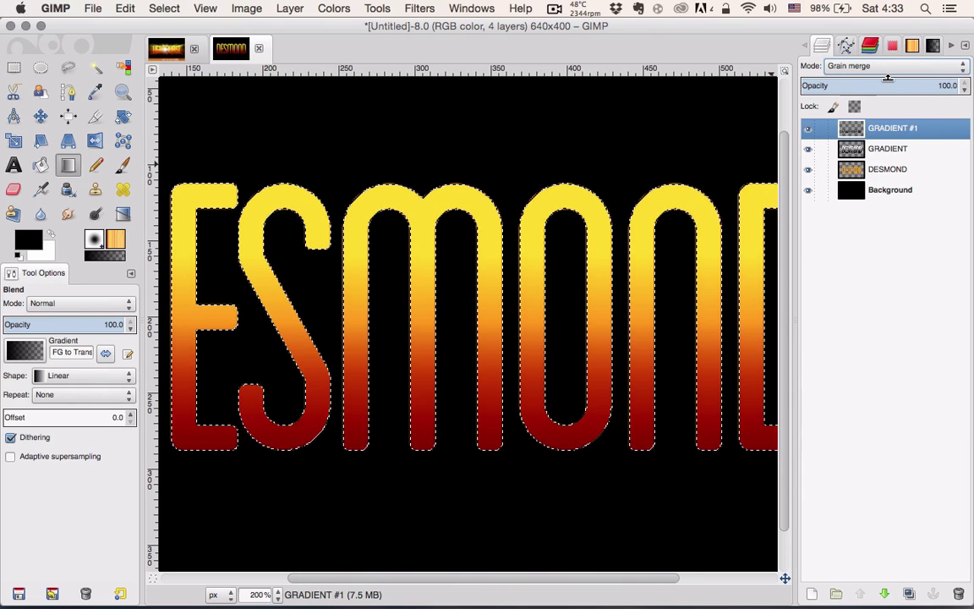
pyautogui.moveTo(889, 80); pyautogui.dragTo(880, 79)
pyautogui.press('1')
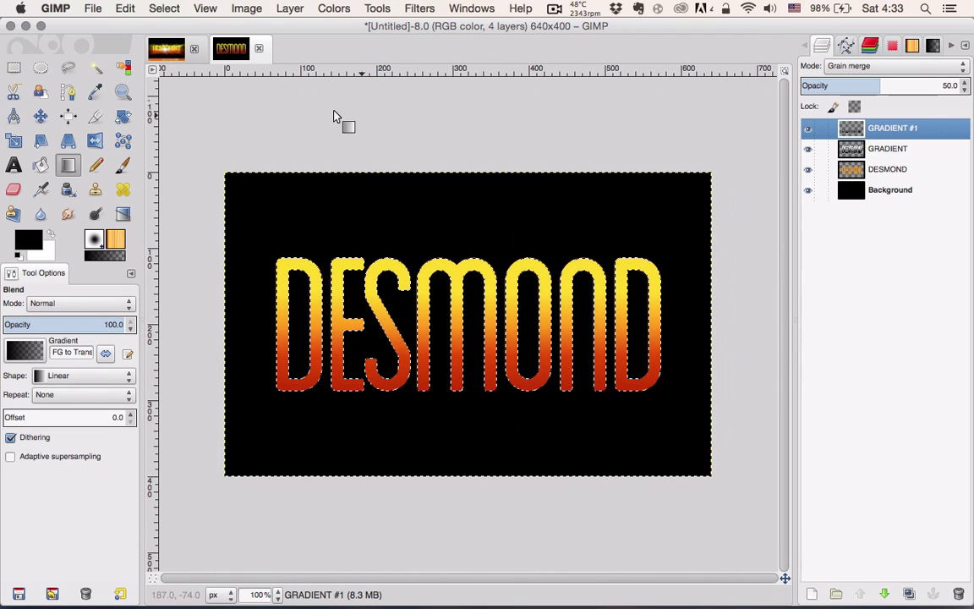
pyautogui.click(165, 7)
pyautogui.click(161, 41)
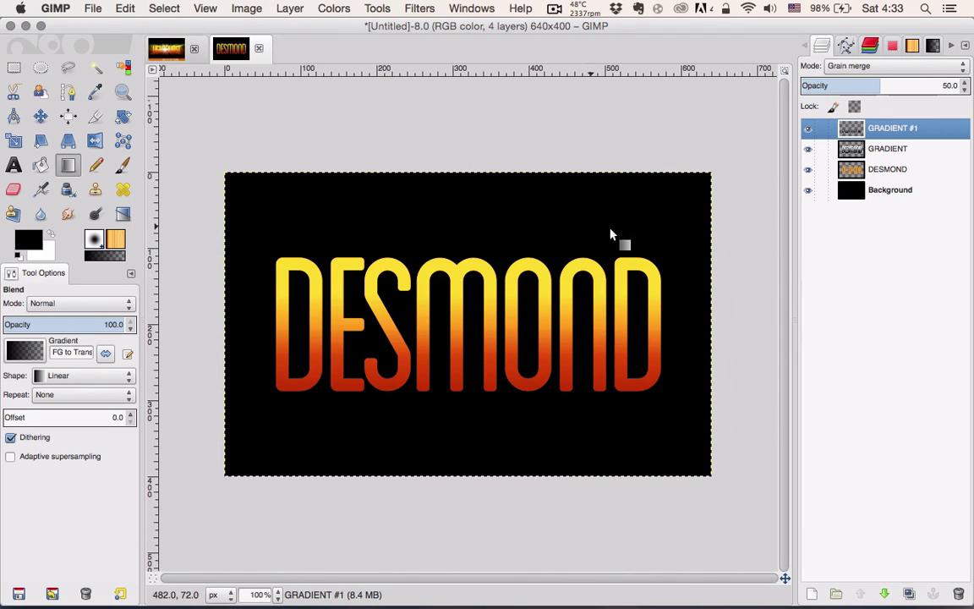
# Hide the Background layer and merge the visible text and gradient layers, expanded as necessary.
pyautogui.click(807, 190)
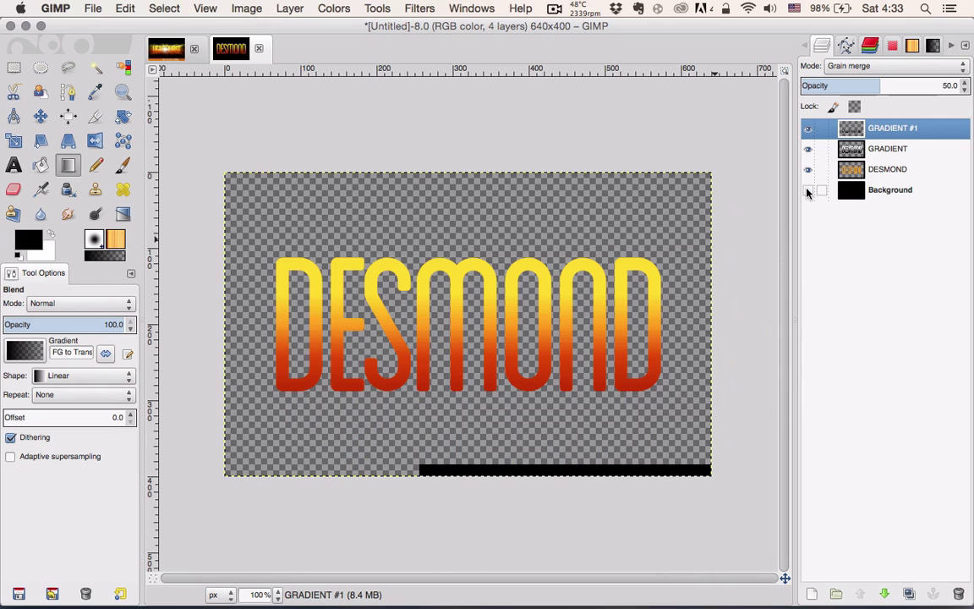
pyautogui.click(862, 157)
pyautogui.rightClick(859, 157)
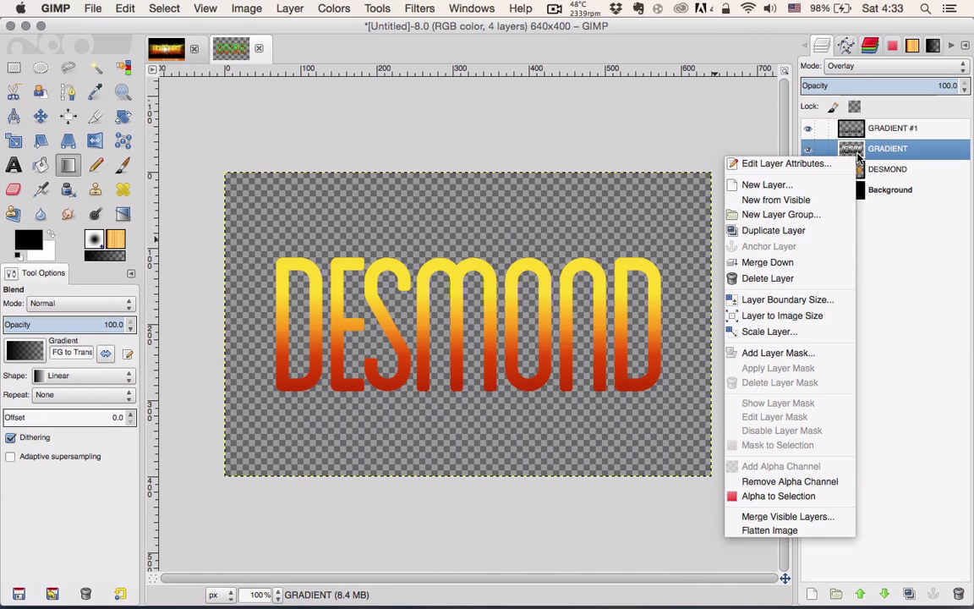
pyautogui.click(807, 518)
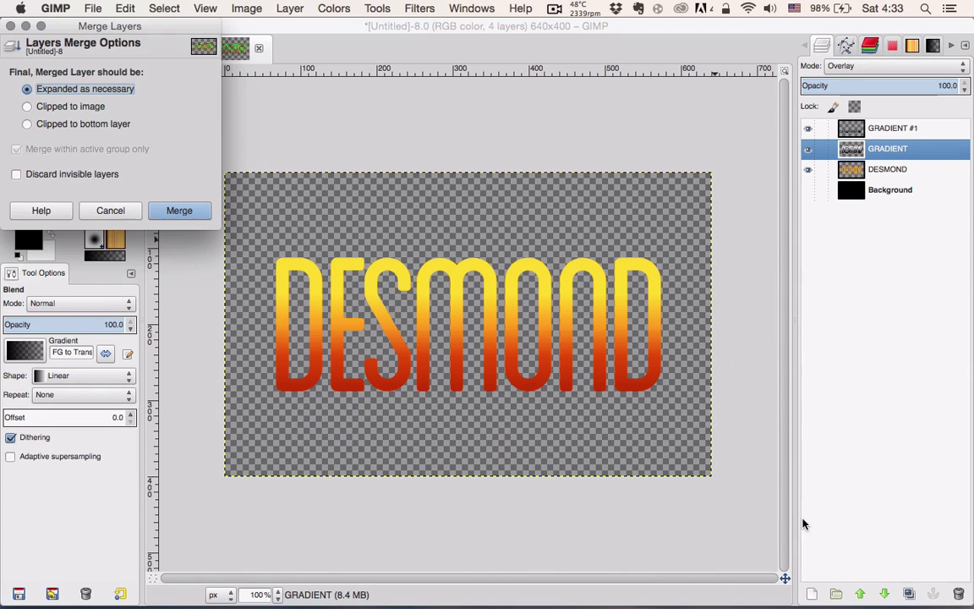
pyautogui.click(178, 211)
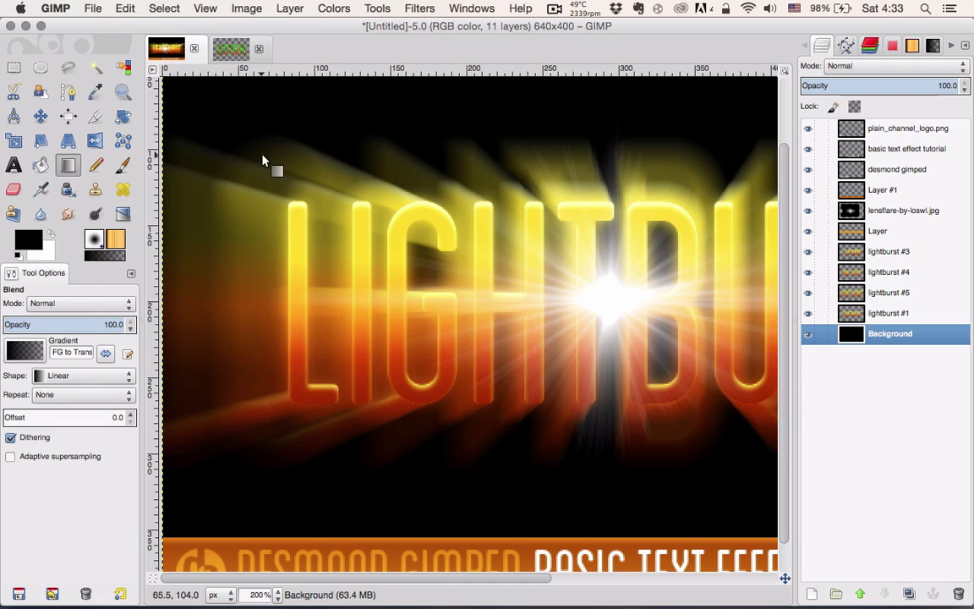
# Convert the merged text layer's alpha to a selection and add a transparent 640 × 400 px layer named shine.
pyautogui.click(231, 49)
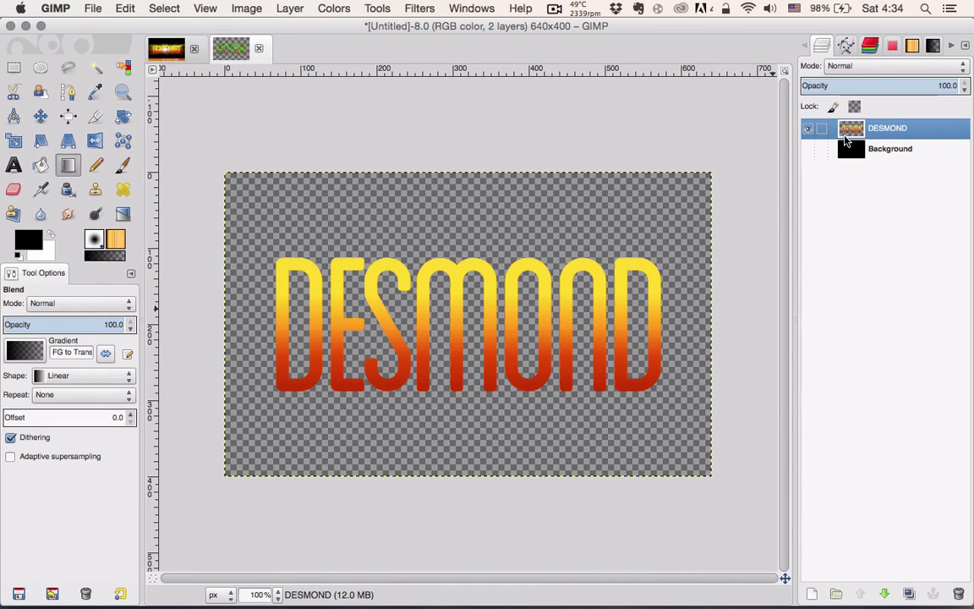
pyautogui.rightClick(843, 137)
pyautogui.click(753, 471)
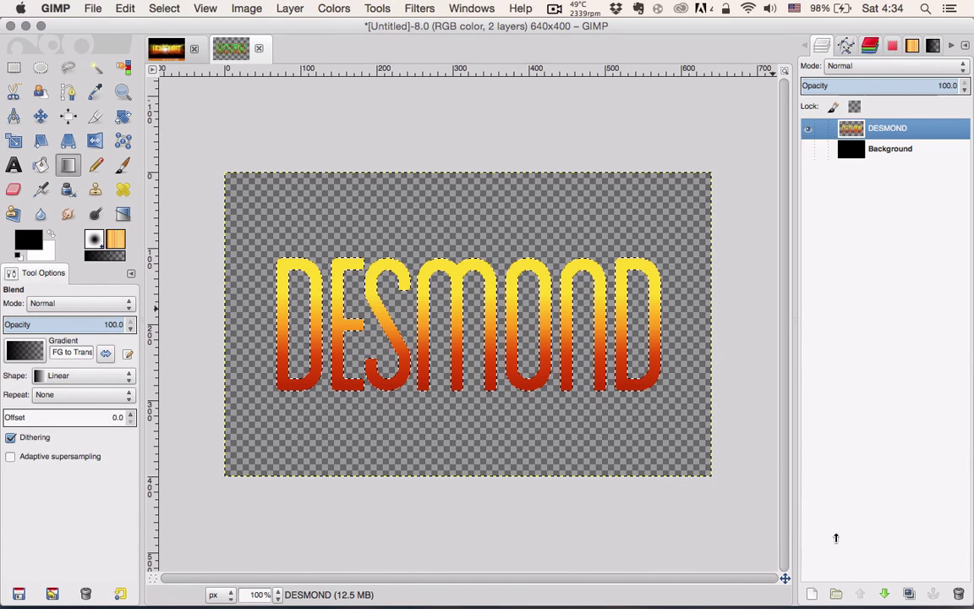
pyautogui.press('super+shift+n')
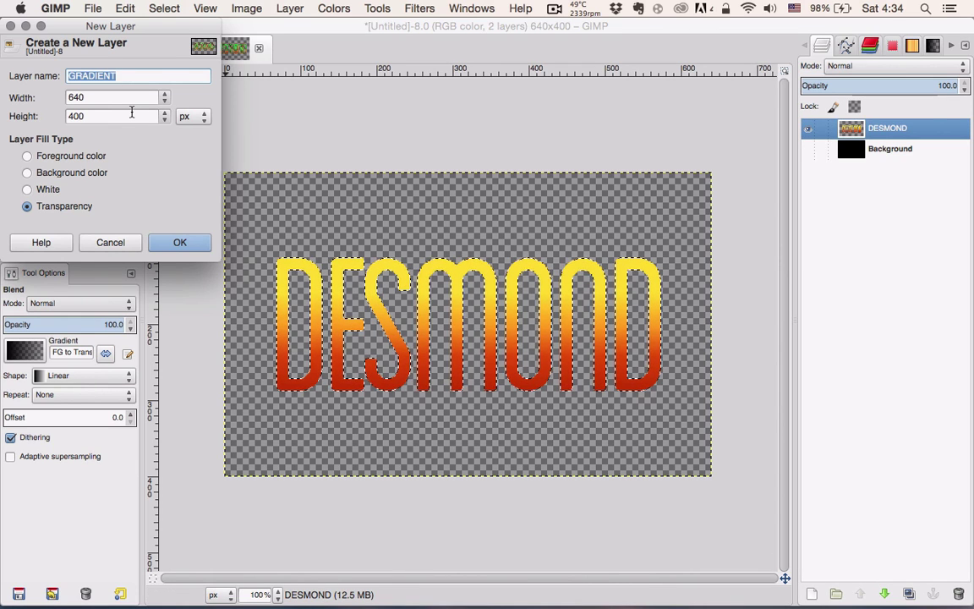
pyautogui.write('shine')
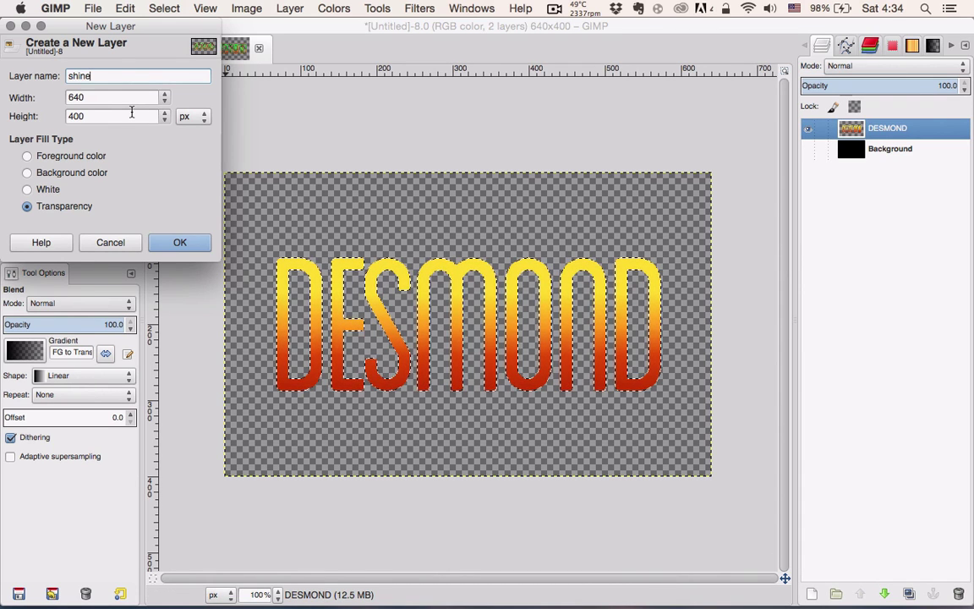
pyautogui.press('Return')
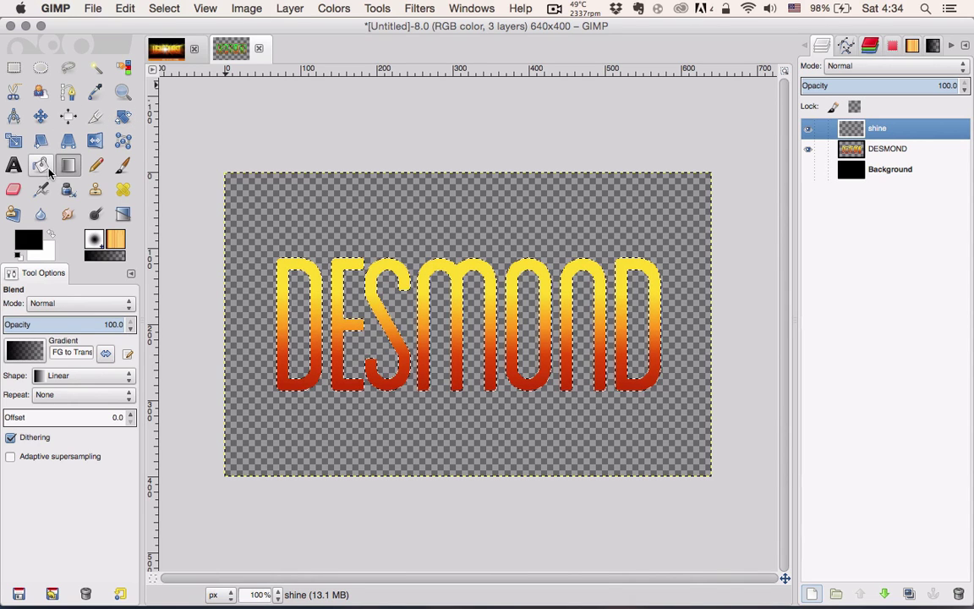
# Swap the foreground and background colors and bucket-fill the selected letters with white on the shine layer.
pyautogui.click(47, 169)
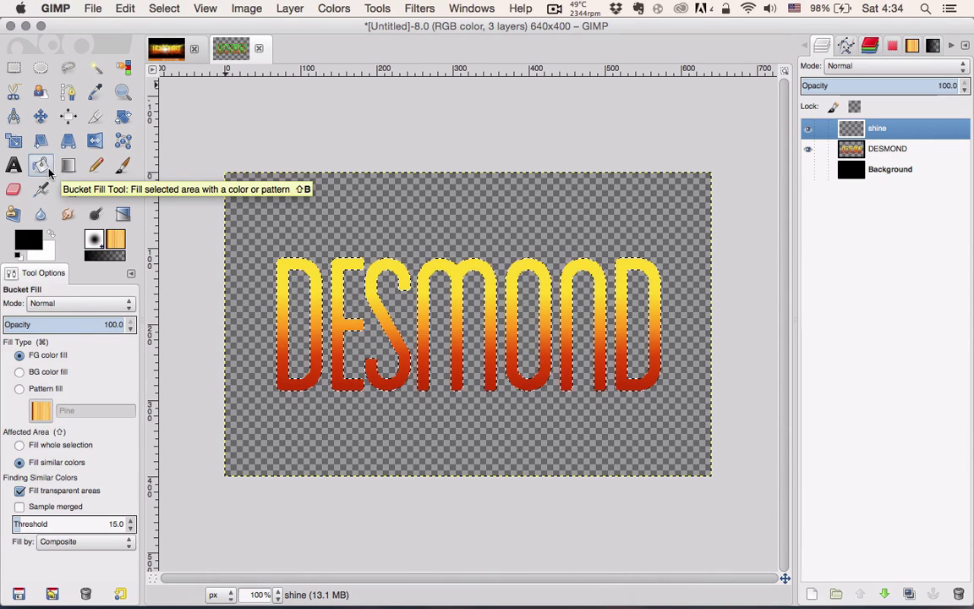
pyautogui.click(51, 237)
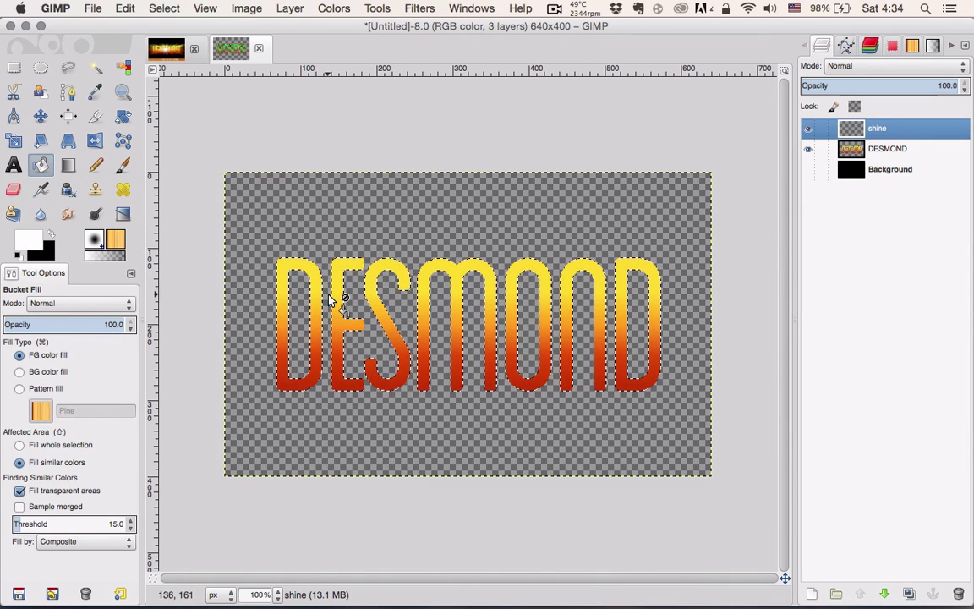
pyautogui.press('+')
pyautogui.click(307, 275)
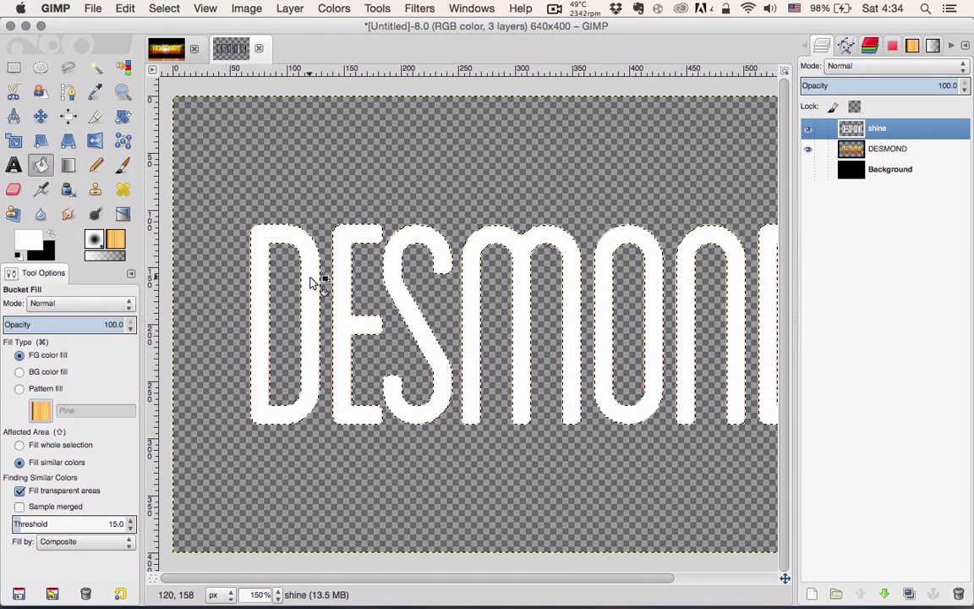
# Move only the selection outline of the letters down by 3 px, leaving the white fill in place.
pyautogui.click(41, 116)
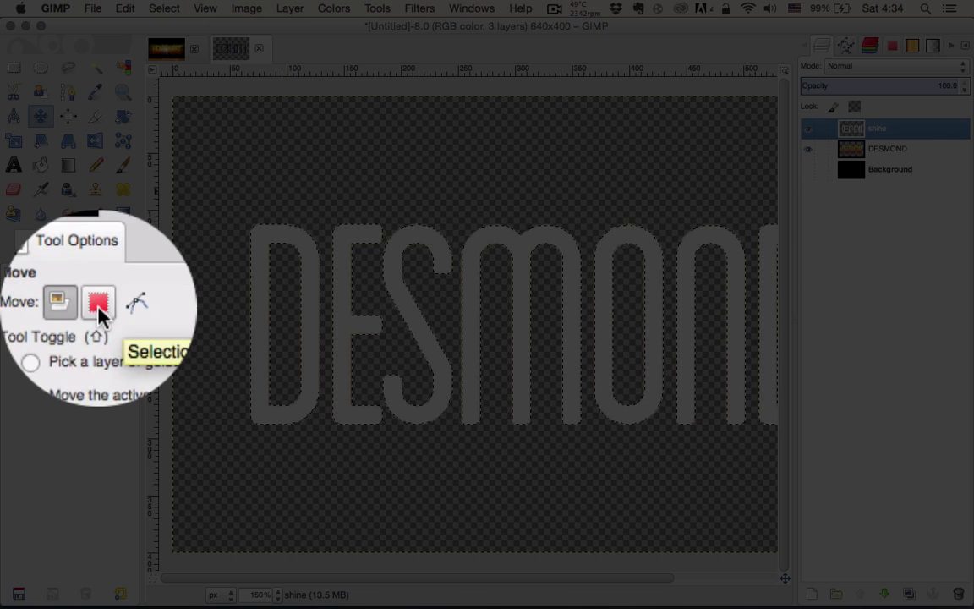
pyautogui.click(98, 305)
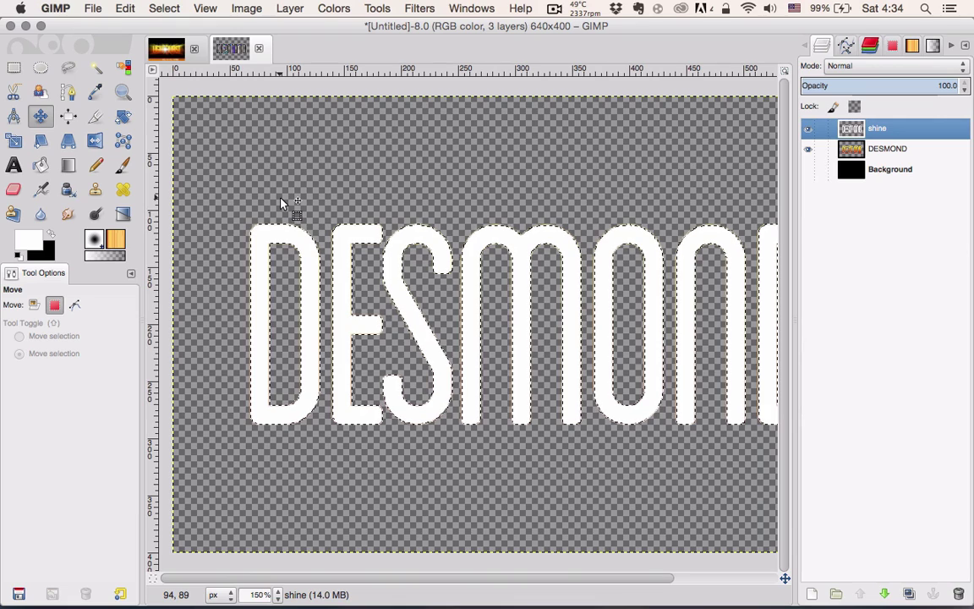
pyautogui.press('Down')
pyautogui.press('Down')
pyautogui.press('Down')
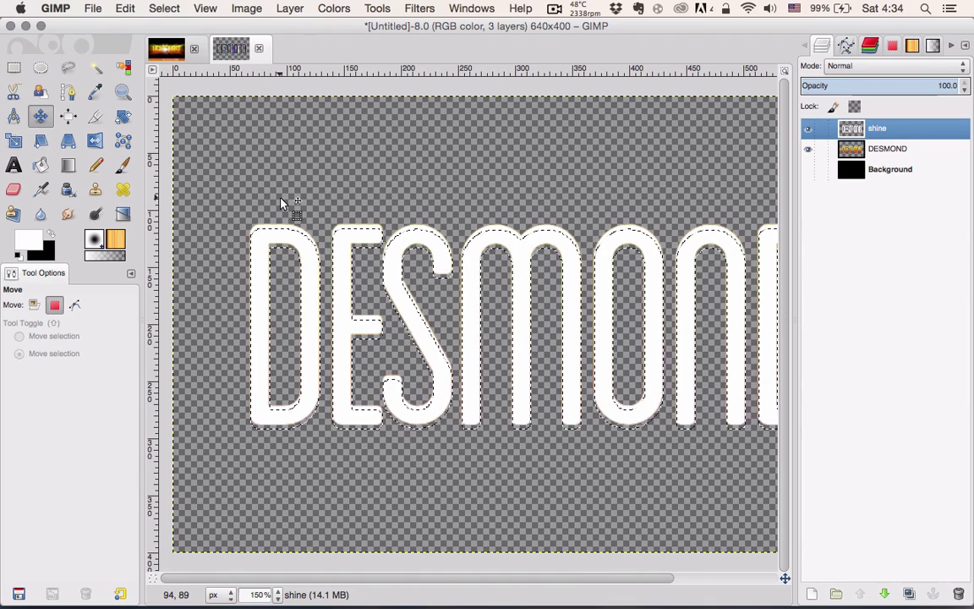
# Feather the shifted letter selection by 5 px.
pyautogui.click(164, 8)
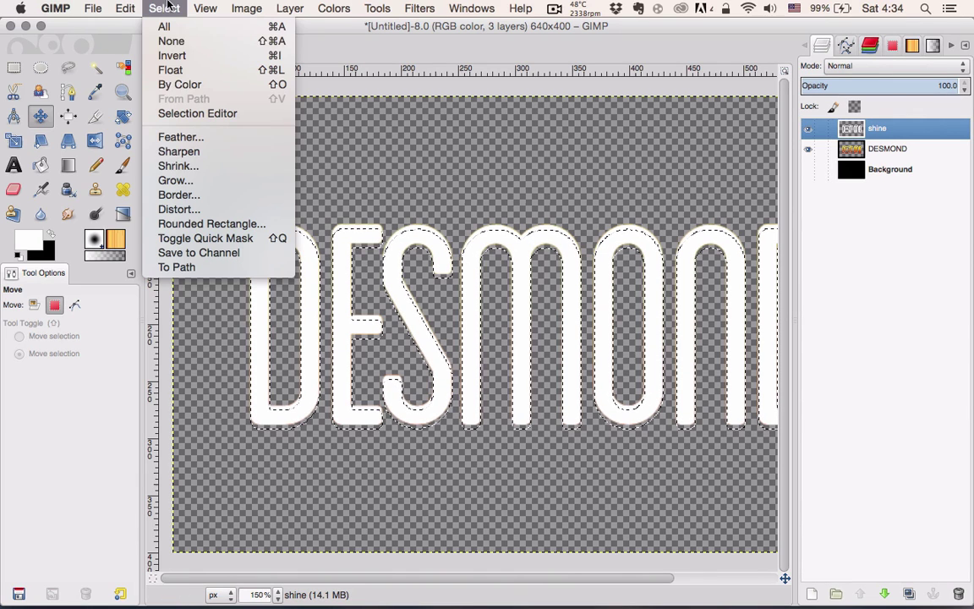
pyautogui.click(178, 136)
pyautogui.write('10')
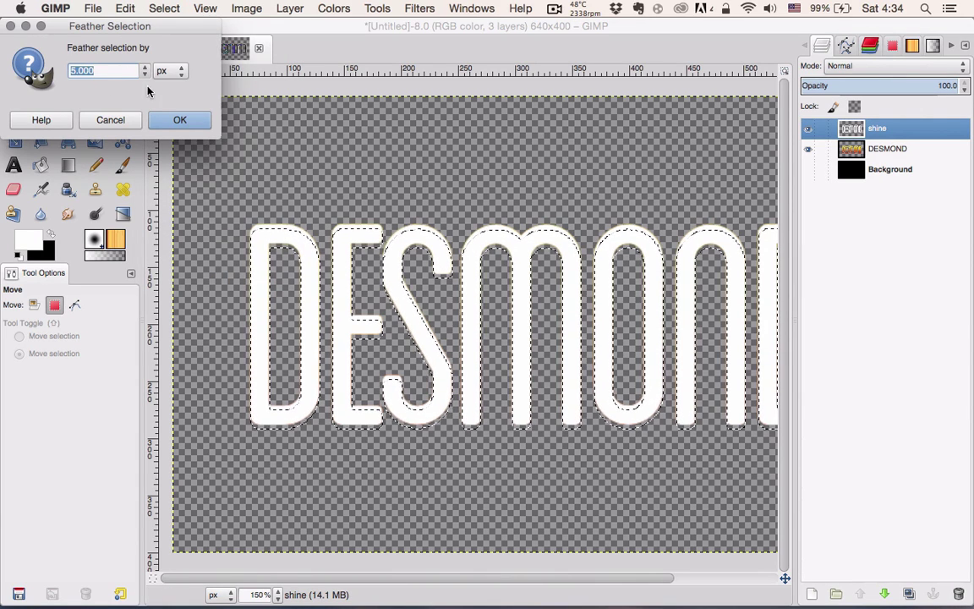
pyautogui.click(179, 119)
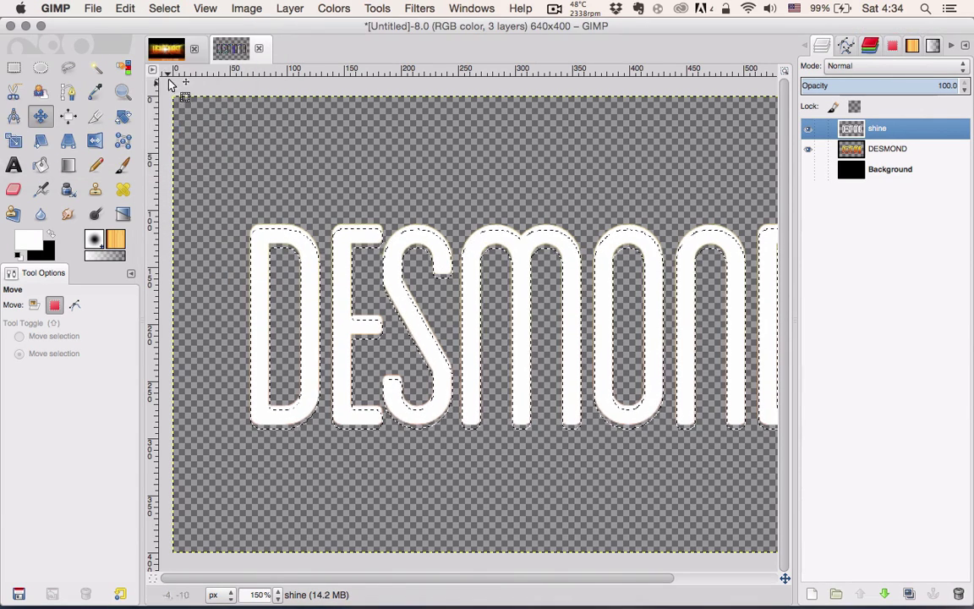
# Clear the white fill inside the feathered selection on the shine layer and deselect everything.
pyautogui.click(125, 8)
pyautogui.click(137, 195)
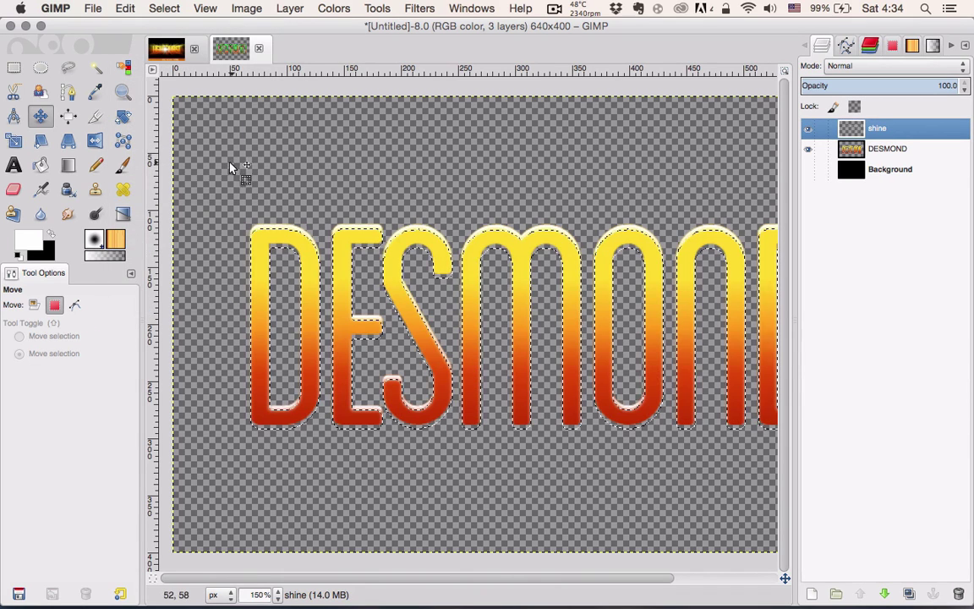
pyautogui.click(166, 7)
pyautogui.click(167, 41)
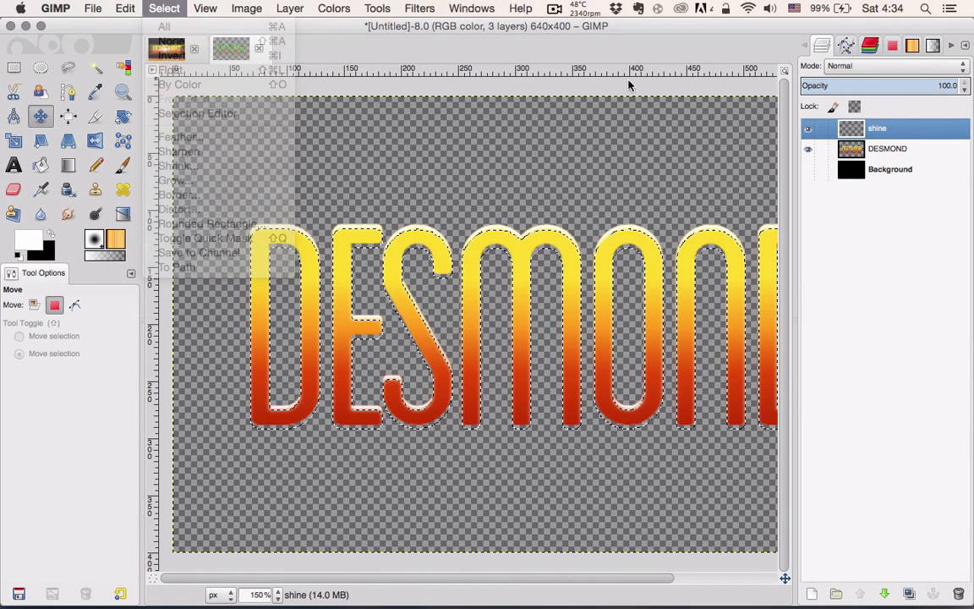
# Try Overlay on the shine layer, then settle on Grain merge as its blend mode.
pyautogui.click(848, 67)
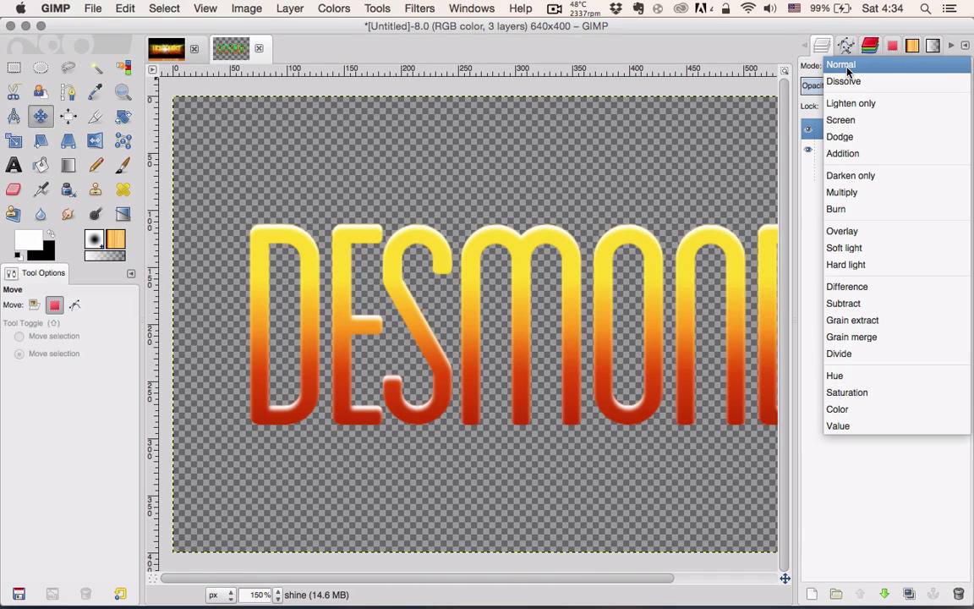
pyautogui.click(845, 230)
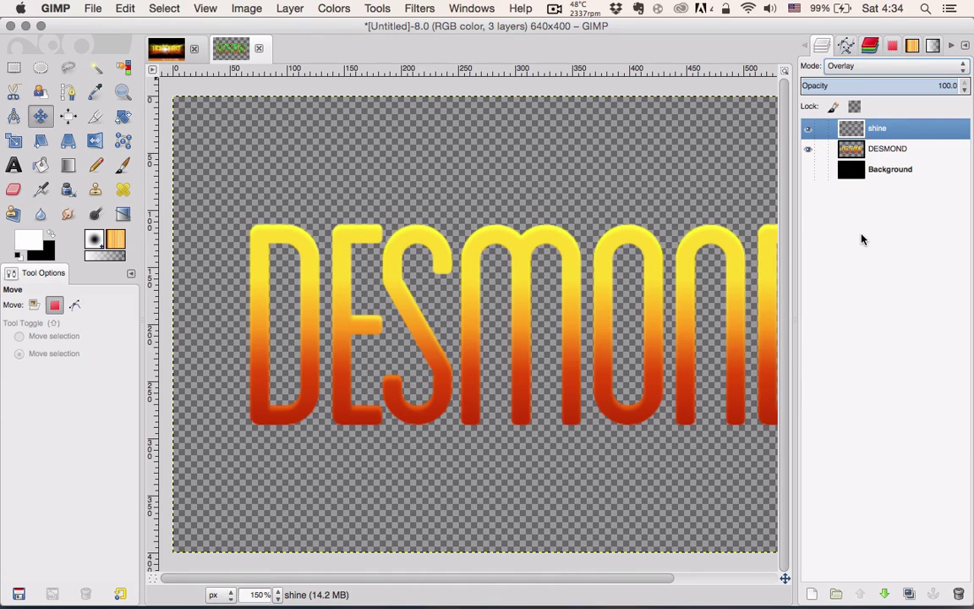
pyautogui.click(850, 66)
pyautogui.click(848, 170)
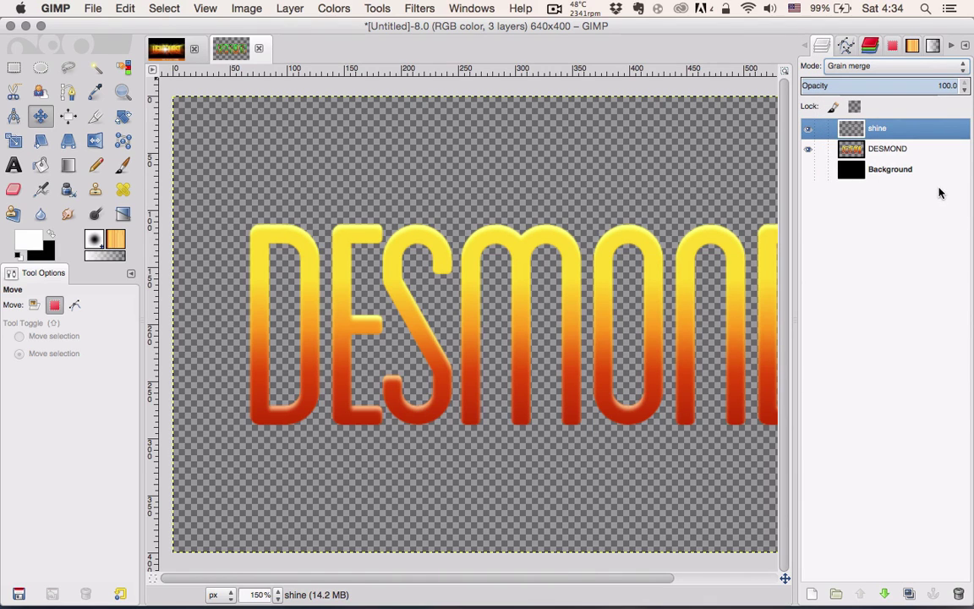
pyautogui.hscroll(5, 630, 269)
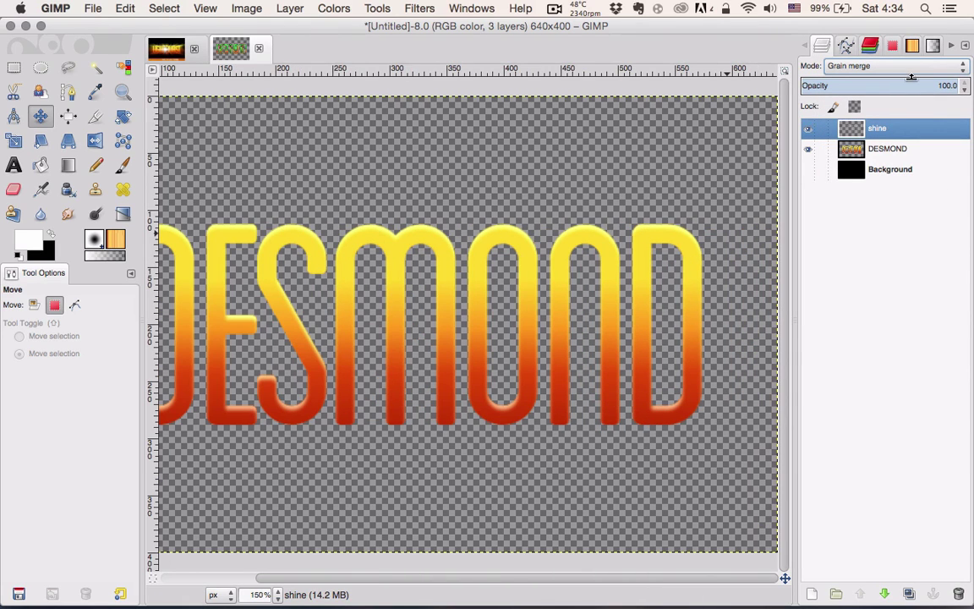
# Return the shine layer's opacity to 100 and make the black Background layer visible.
pyautogui.click(904, 78)
pyautogui.moveTo(904, 78); pyautogui.dragTo(971, 78)
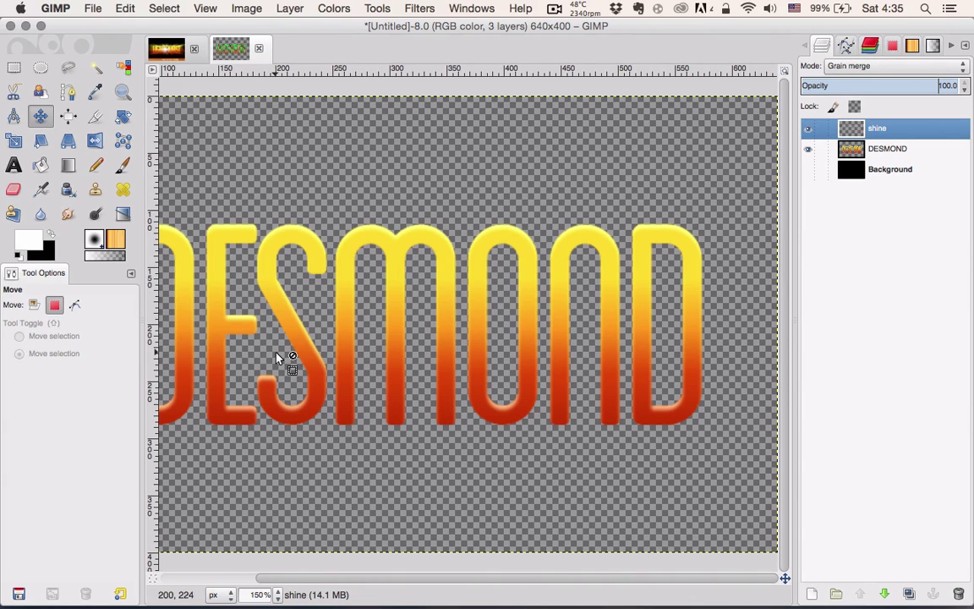
pyautogui.scroll(-3, 415, 344)
pyautogui.scroll(1, 415, 344)
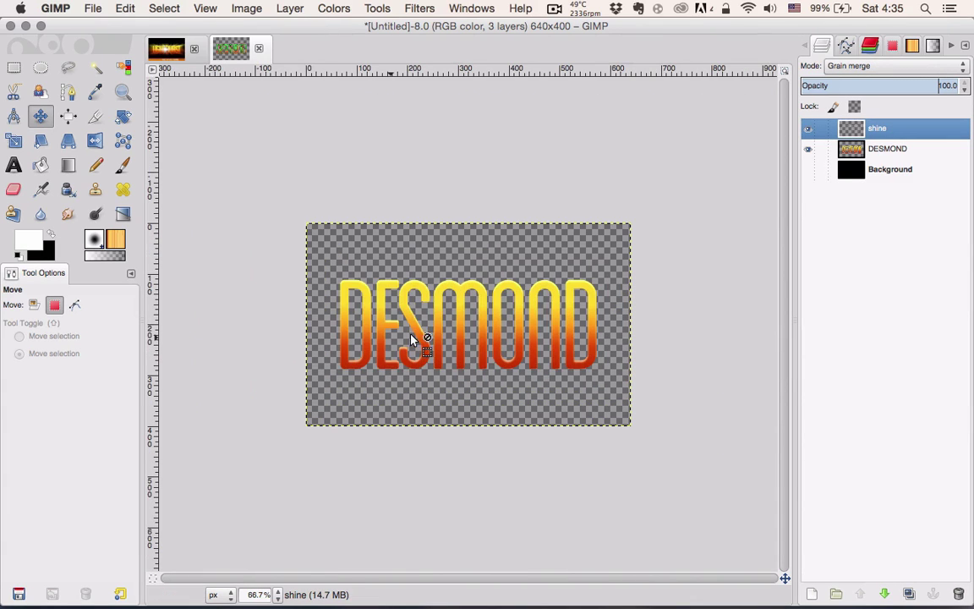
pyautogui.click(807, 171)
pyautogui.scroll(1, 424, 327)
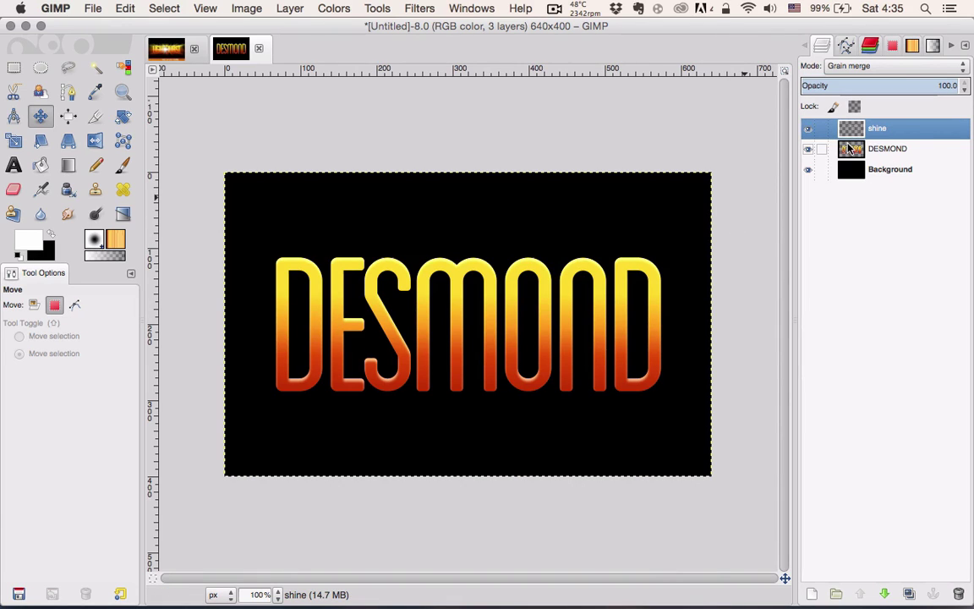
# Merge the shine layer down into the gradient text layer.
pyautogui.rightClick(852, 137)
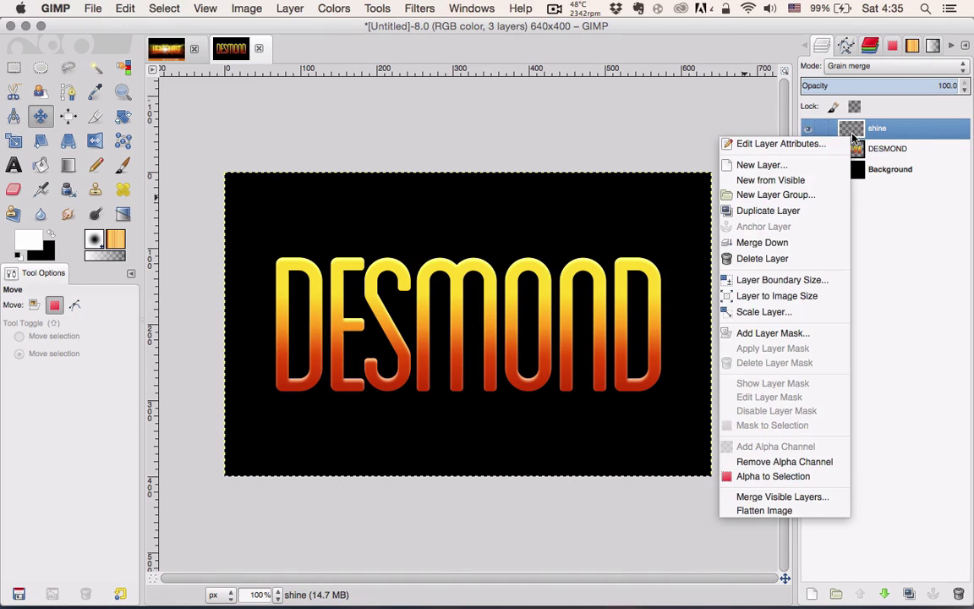
pyautogui.click(866, 131)
pyautogui.rightClick(878, 131)
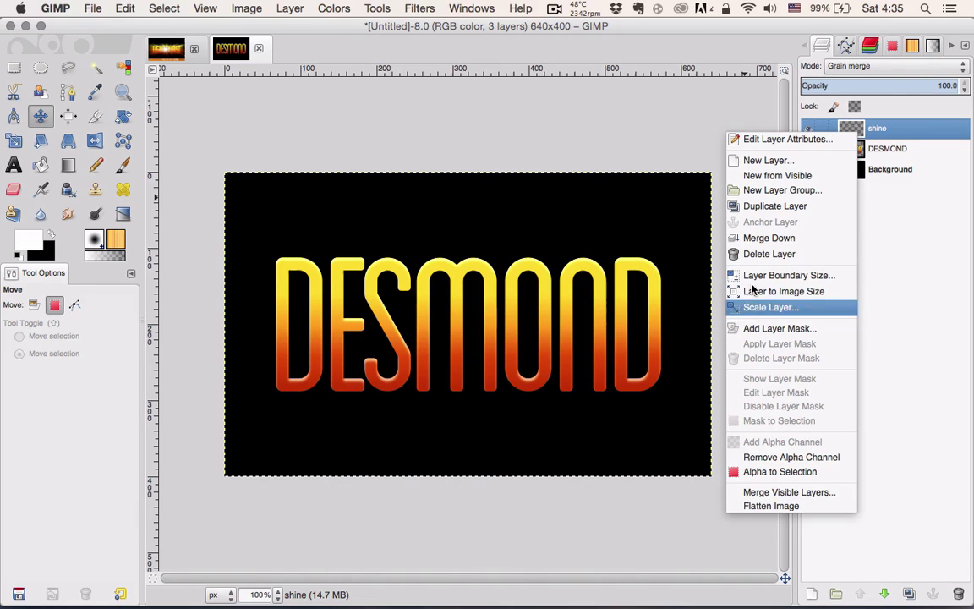
pyautogui.click(757, 238)
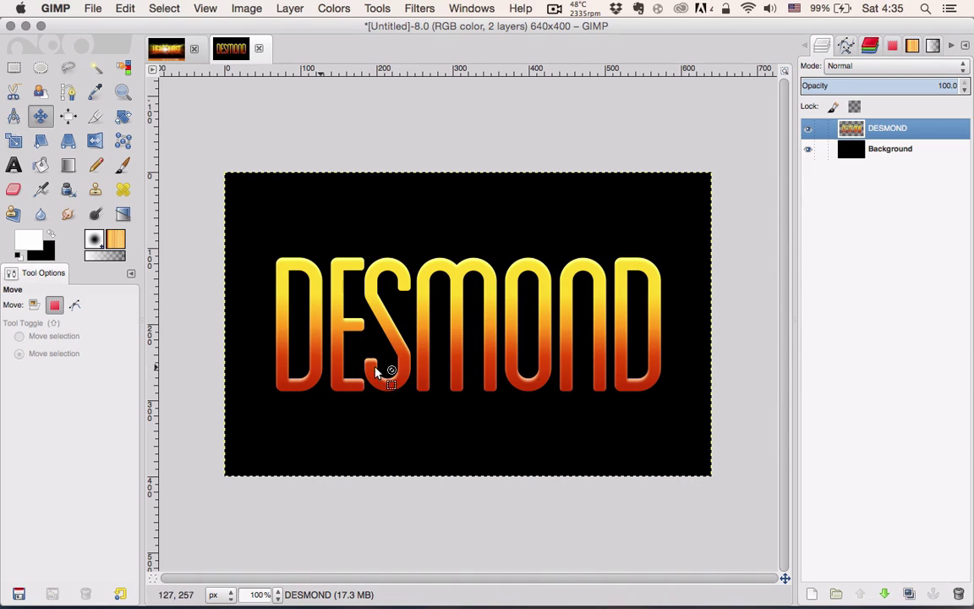
# Examine the finished lightburst example image at 100% zoom and return to the working image.
pyautogui.click(165, 48)
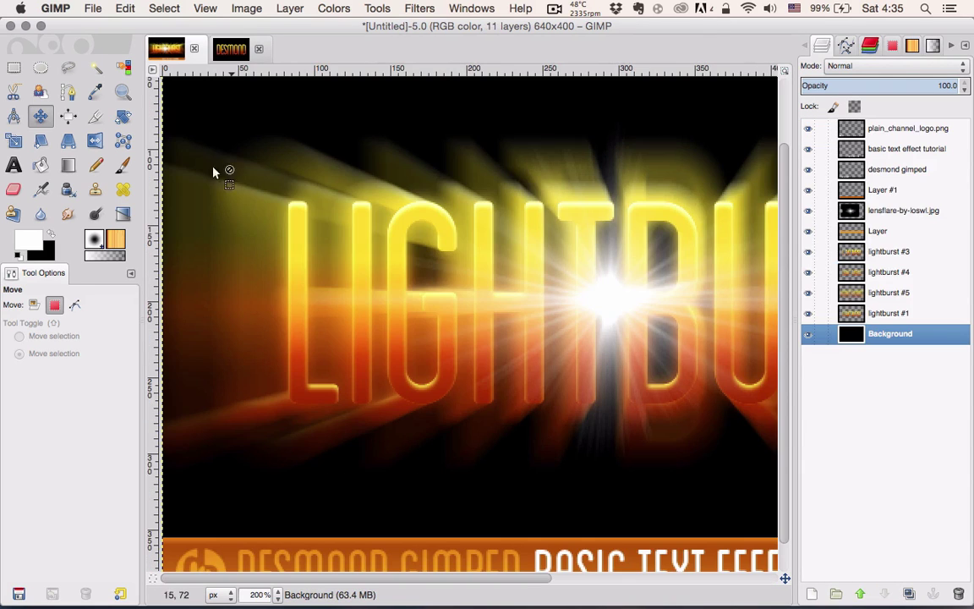
pyautogui.press('1')
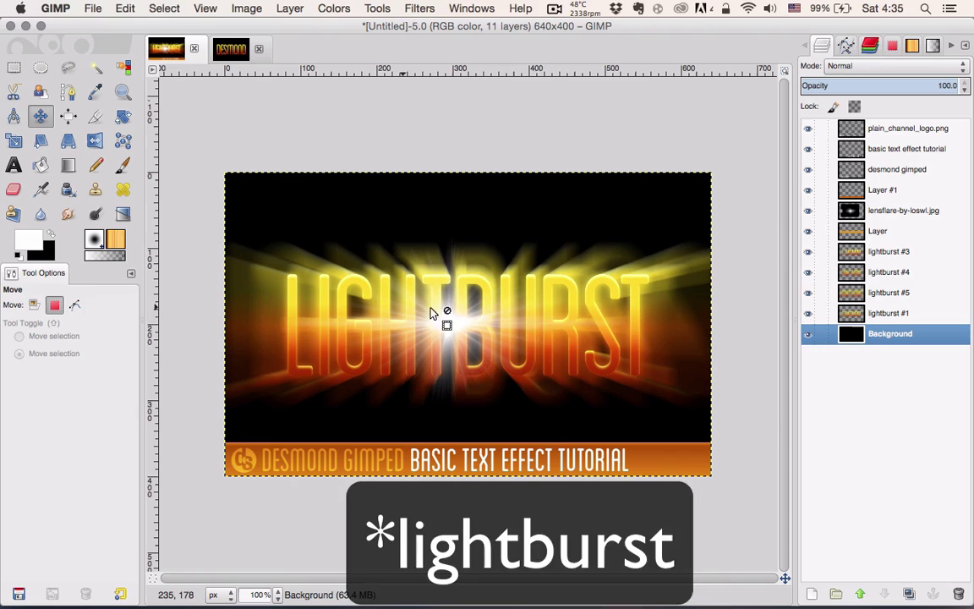
pyautogui.click(233, 49)
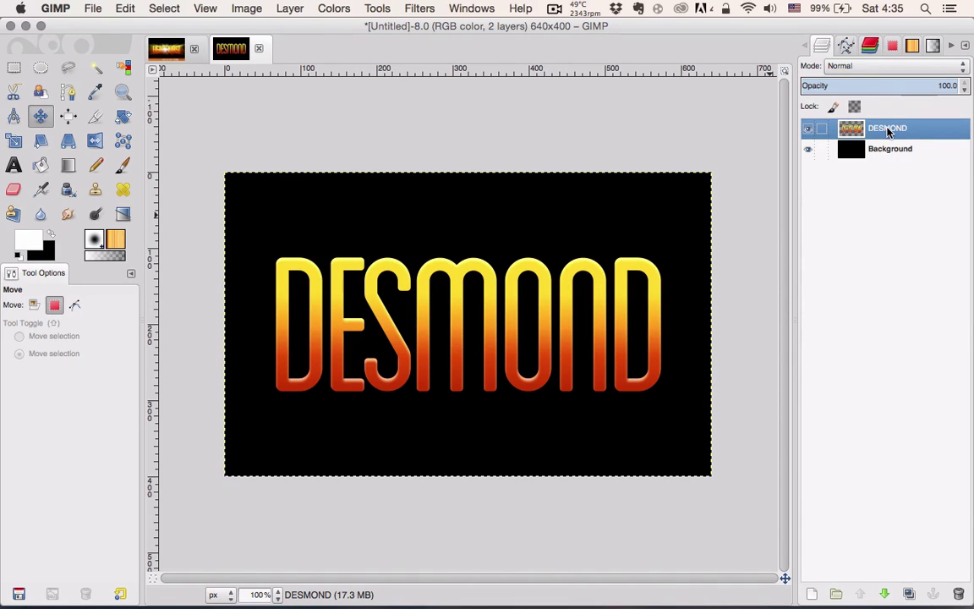
# Duplicate the merged text layer and apply a Gaussian Blur with a 10 px radius to the lower of the two.
pyautogui.click(908, 593)
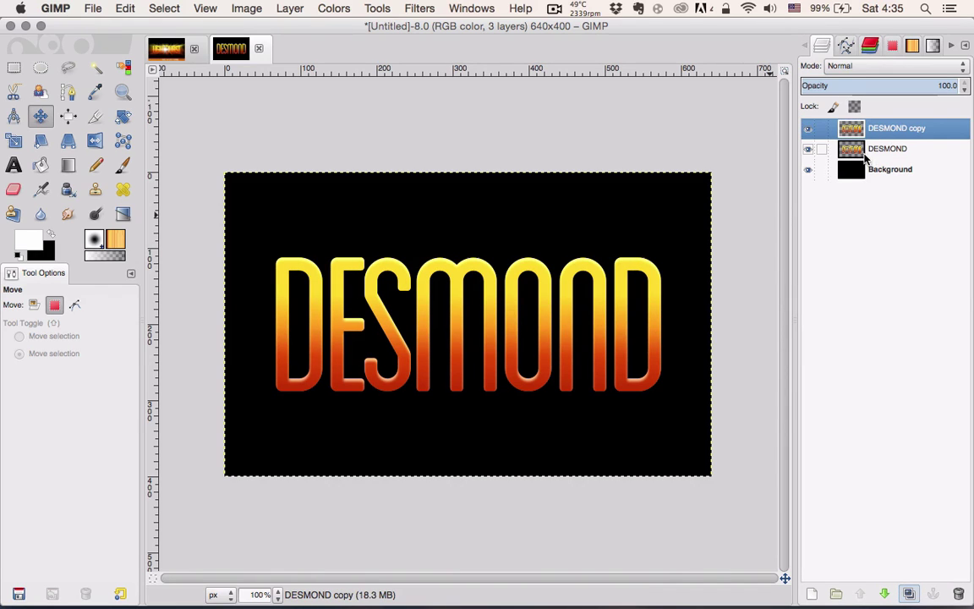
pyautogui.click(856, 152)
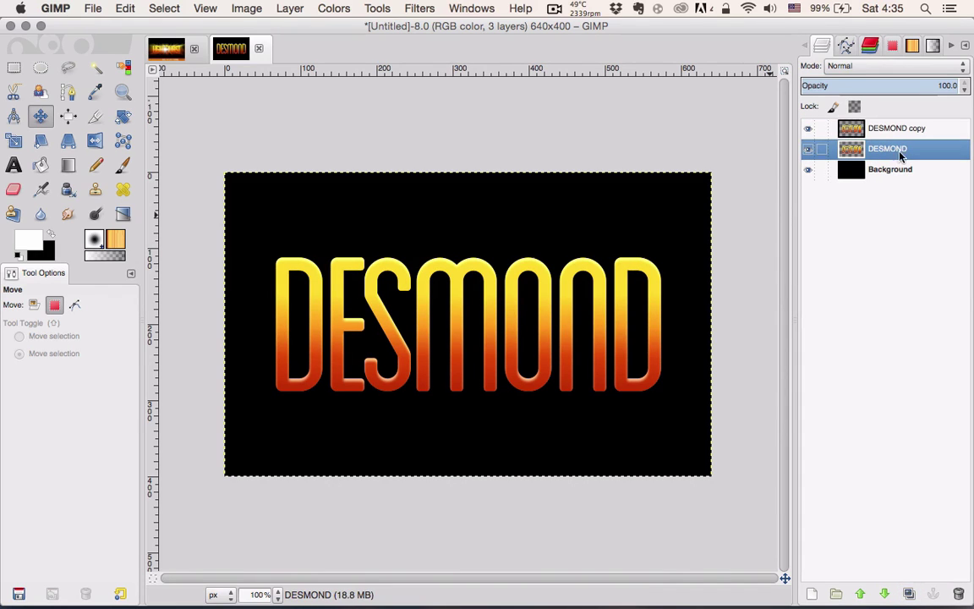
pyautogui.click(421, 10)
pyautogui.moveTo(508, 93)
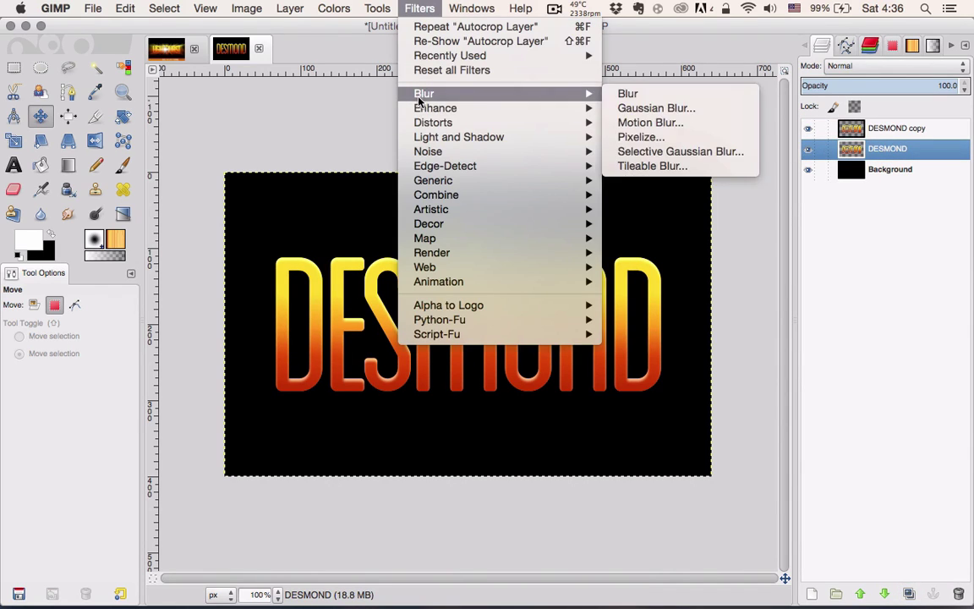
pyautogui.click(642, 108)
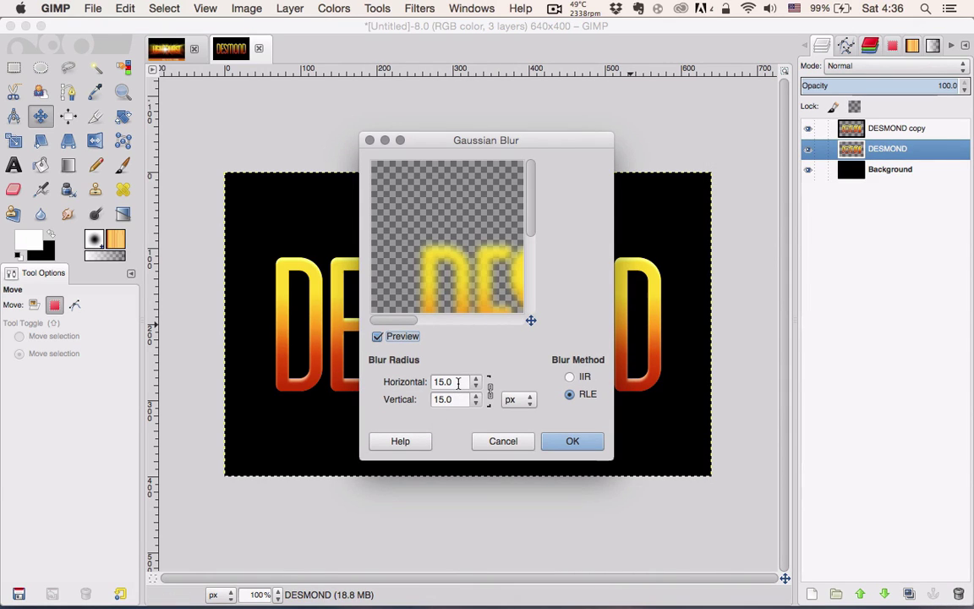
pyautogui.moveTo(458, 382); pyautogui.dragTo(434, 383)
pyautogui.write('10')
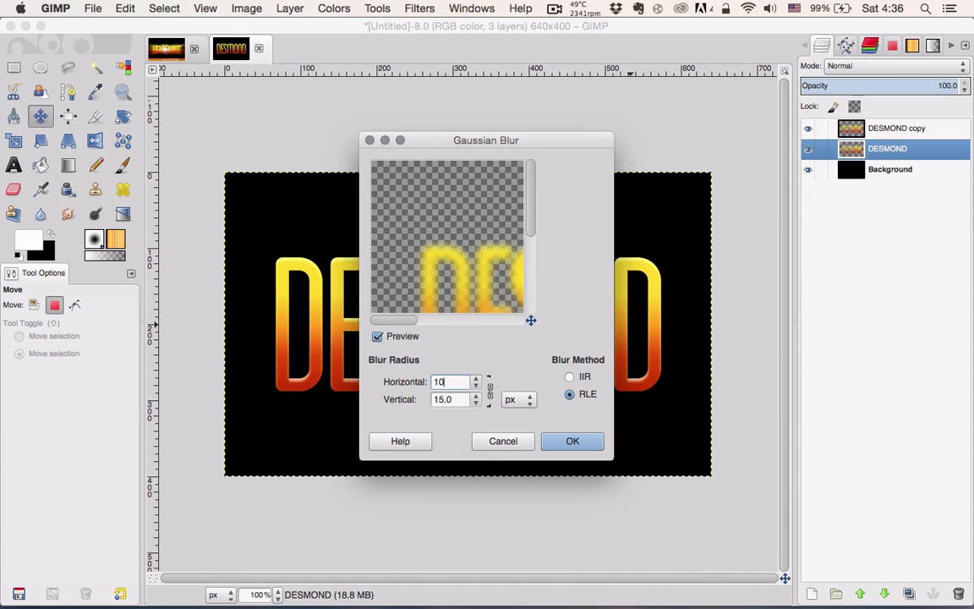
pyautogui.press('Return')
pyautogui.click(572, 441)
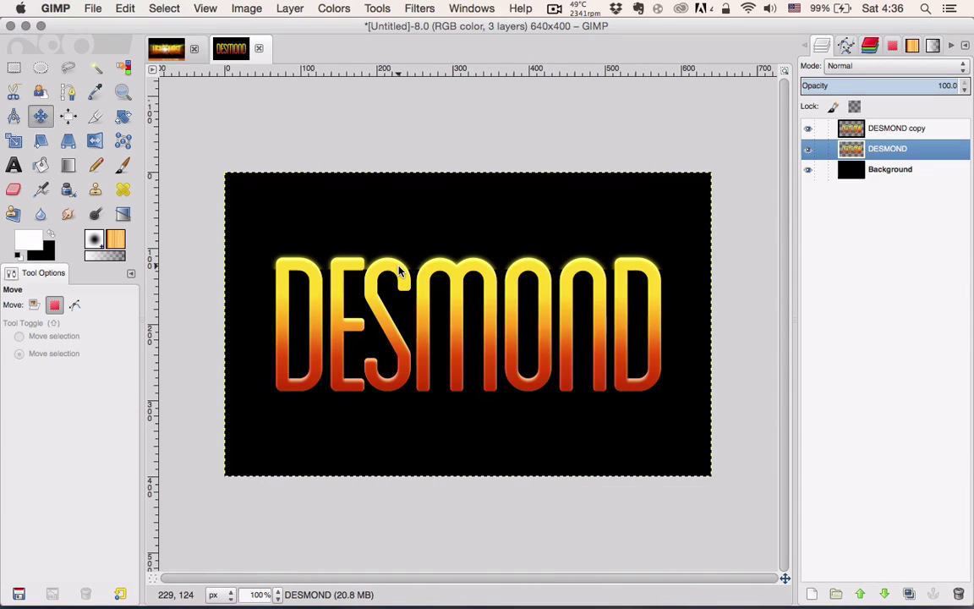
# Repeat the Gaussian Blur on the lower text layer to strengthen the glow around the letters.
pyautogui.press('+')
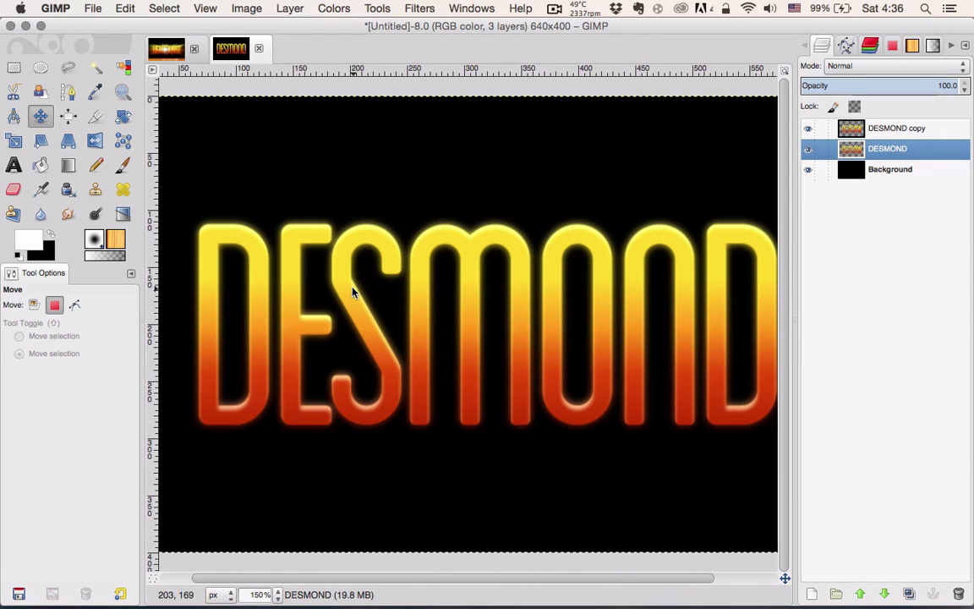
pyautogui.click(419, 7)
pyautogui.click(421, 28)
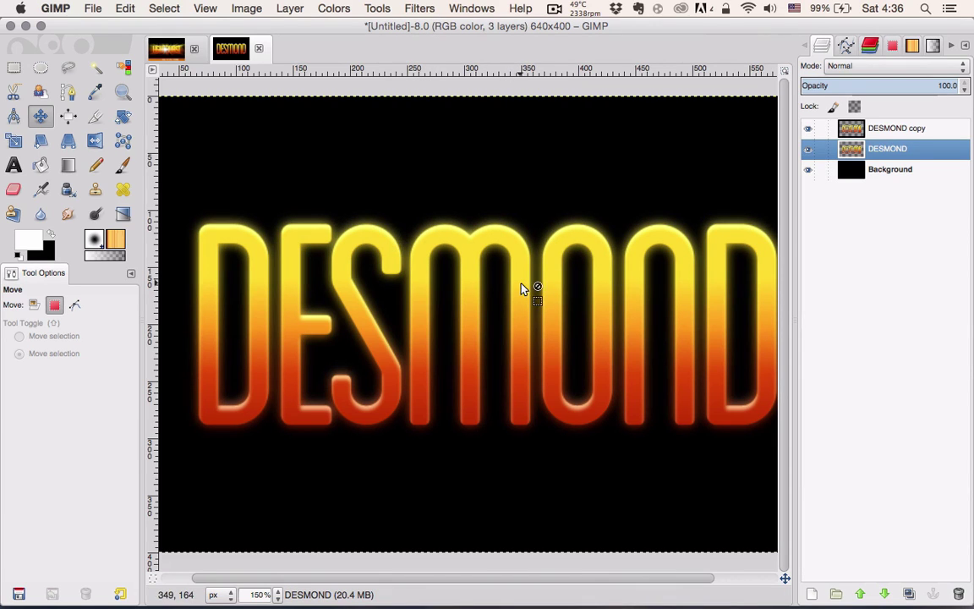
pyautogui.press('-')
pyautogui.press('-')
pyautogui.press('+')
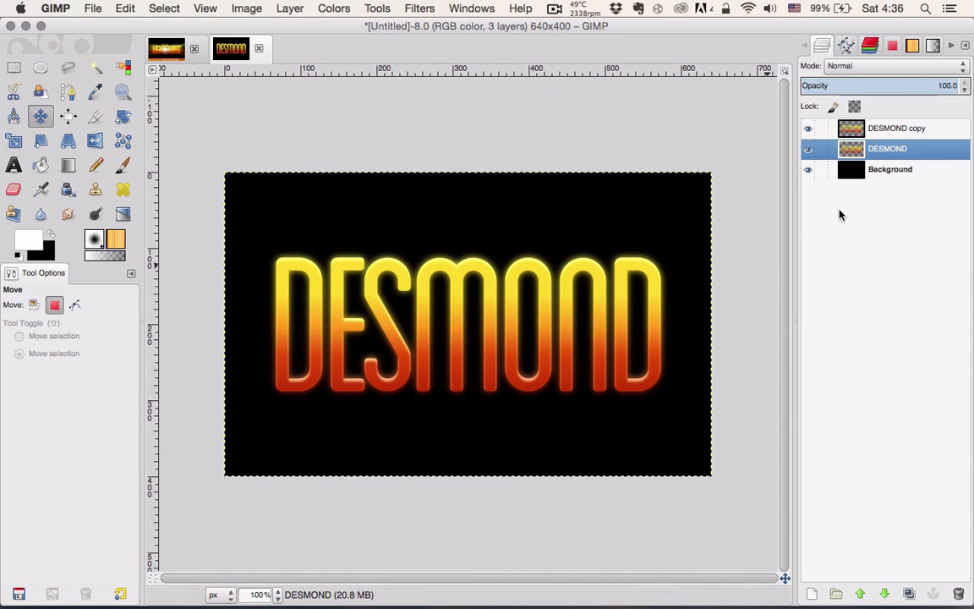
# Rename the sharp duplicate text layer "original".
pyautogui.click(890, 131)
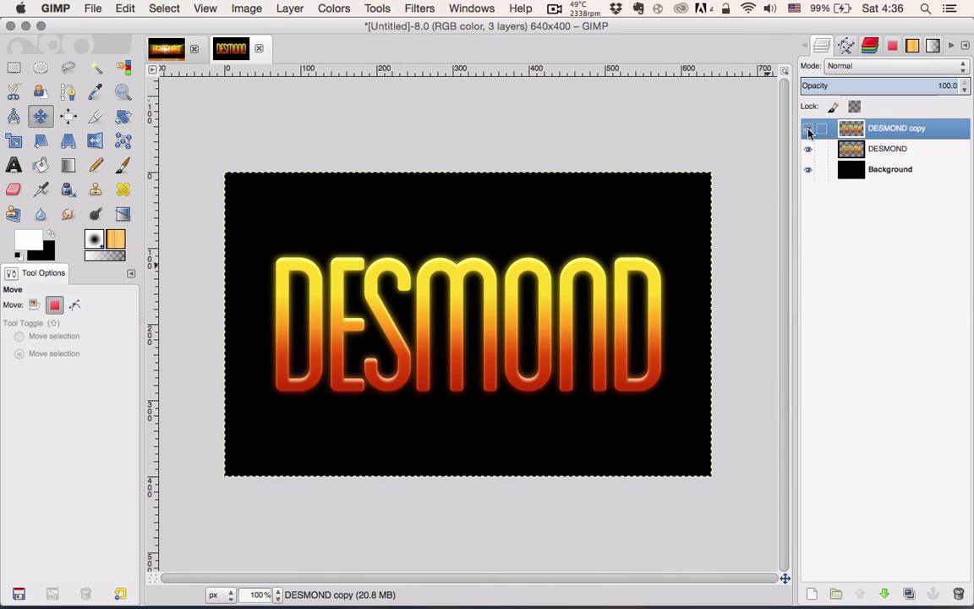
pyautogui.doubleClick(892, 130)
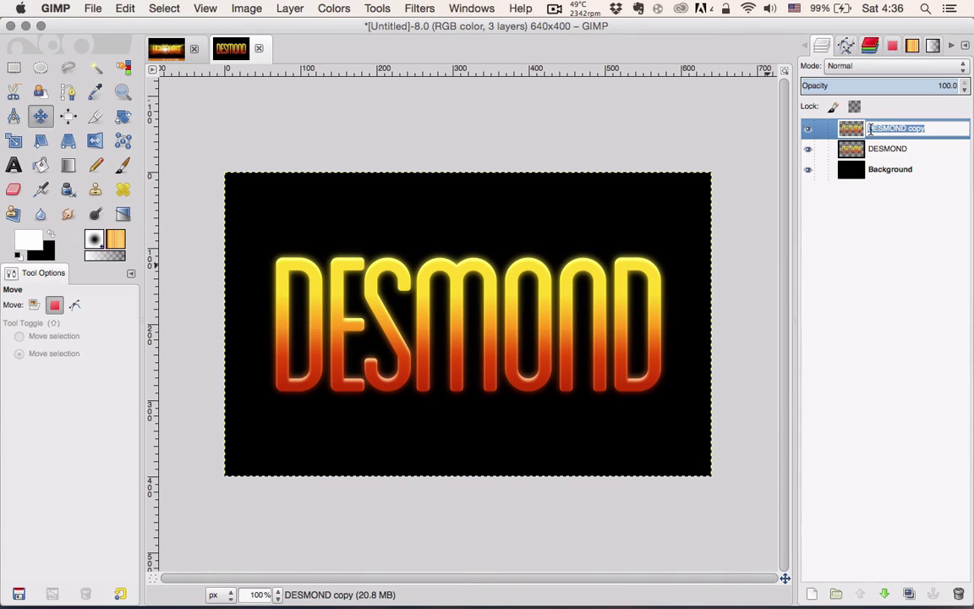
pyautogui.write('original')
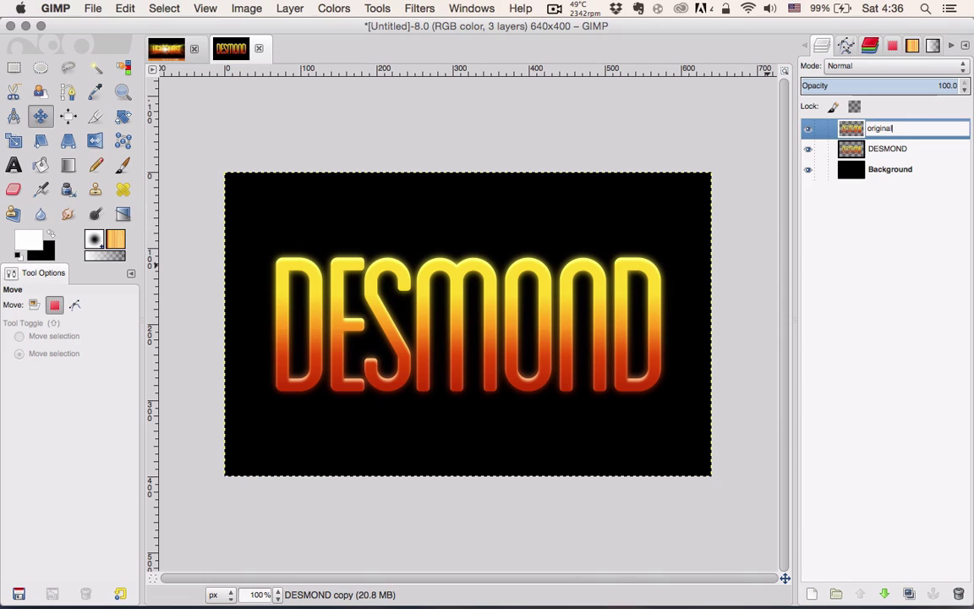
pyautogui.press('Return')
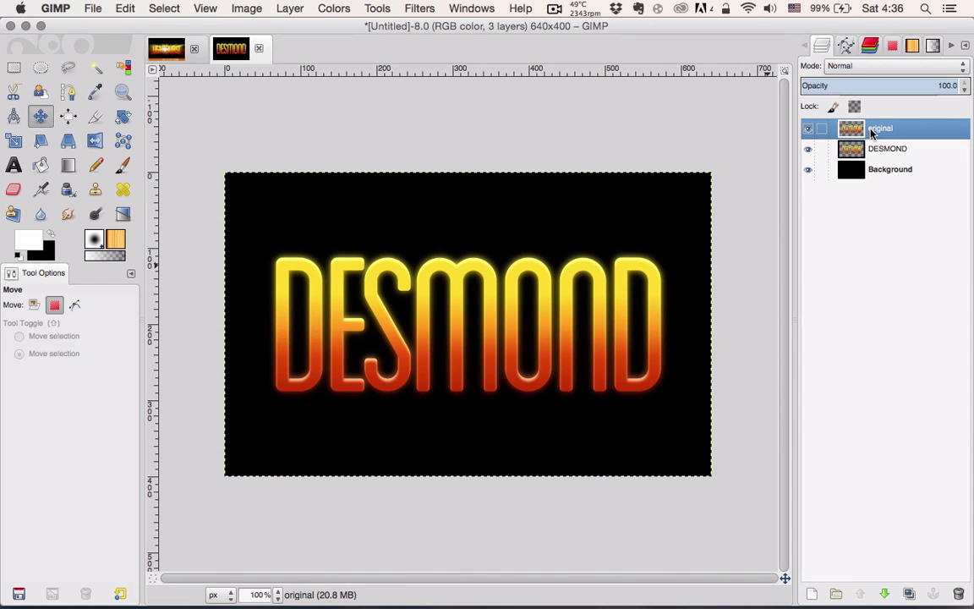
# Duplicate the original layer and apply an outward Zoom Motion Blur, centre 320, 200 px, length 104, to the lower of the two.
pyautogui.click(907, 594)
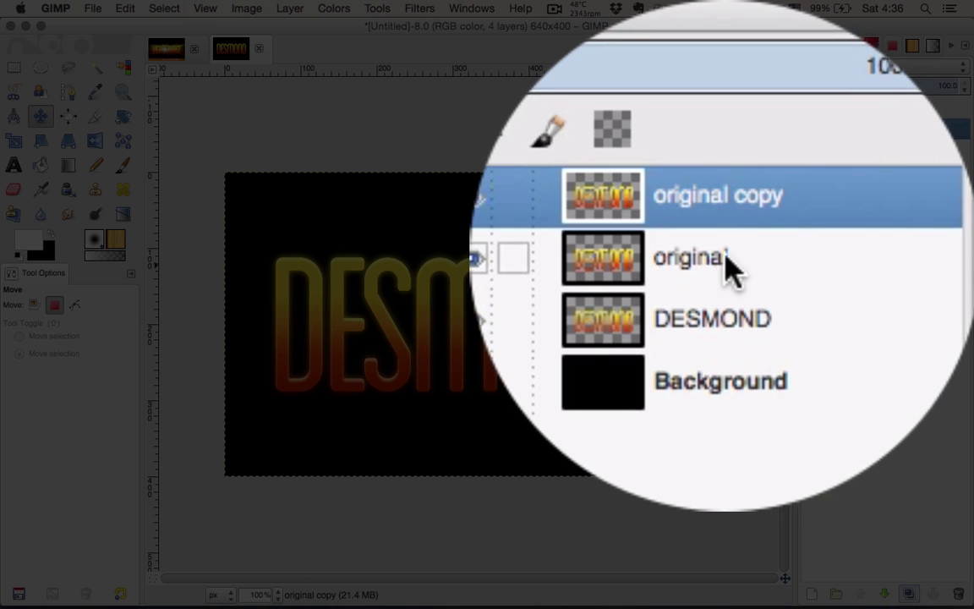
pyautogui.click(858, 149)
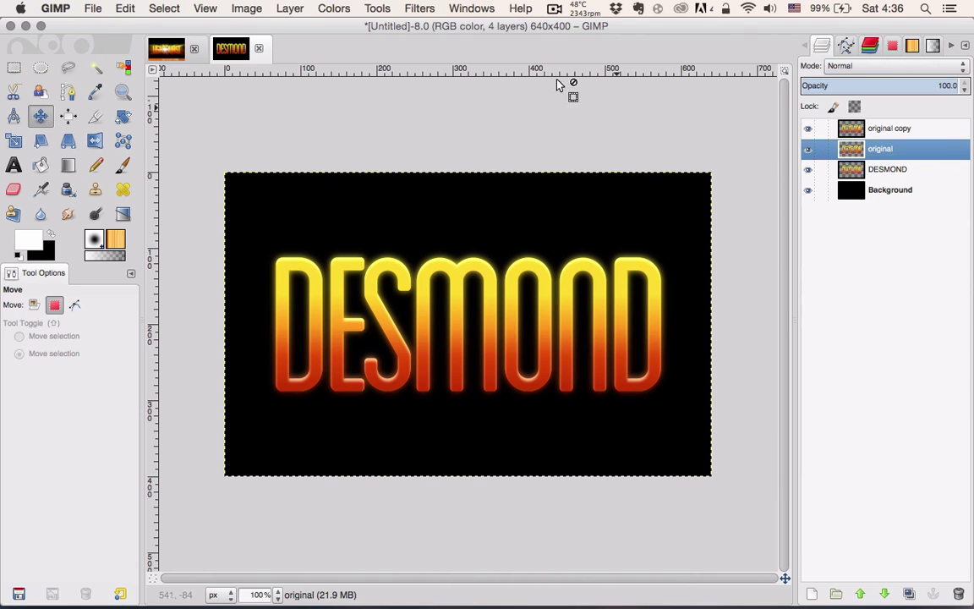
pyautogui.click(422, 9)
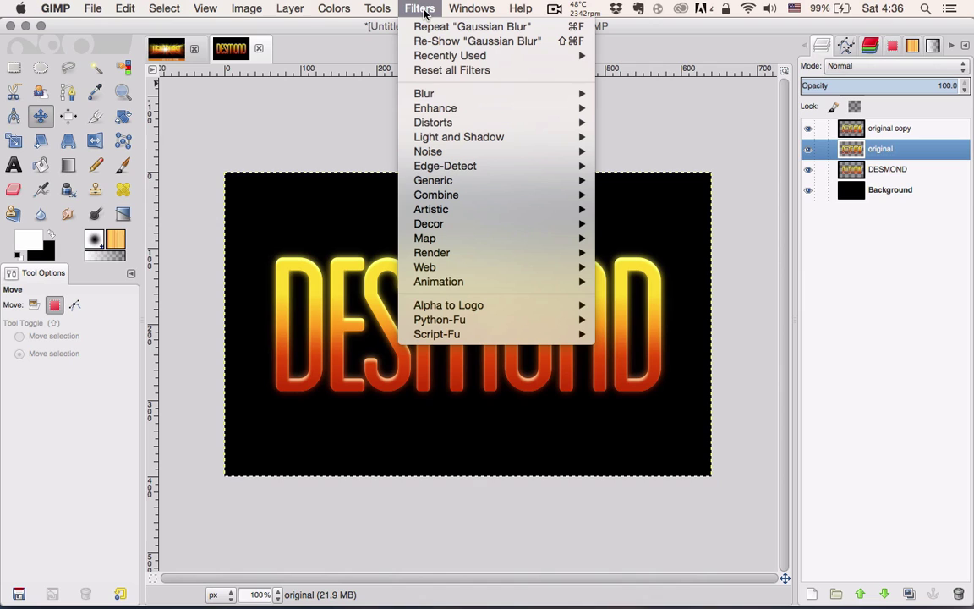
pyautogui.moveTo(581, 94)
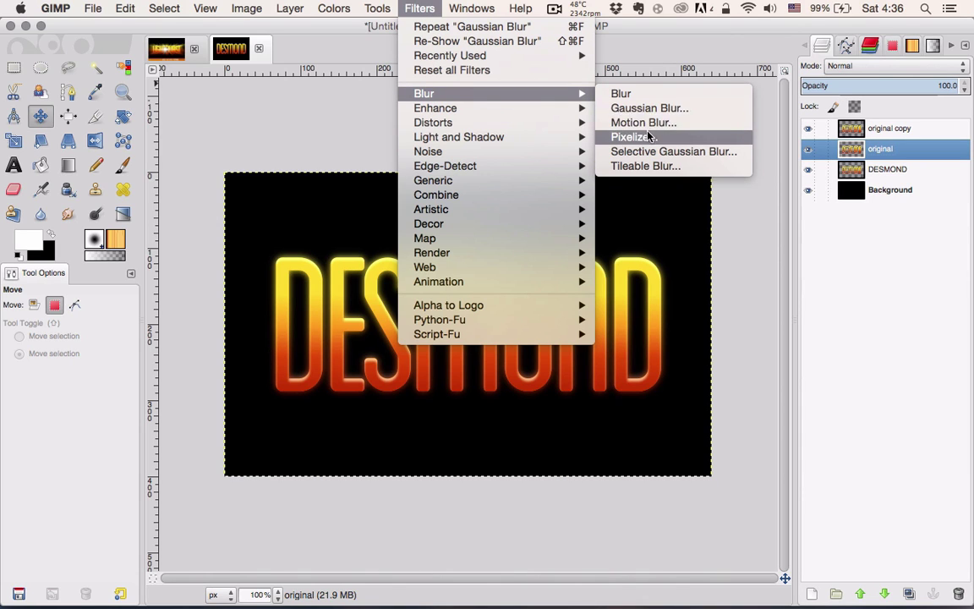
pyautogui.click(644, 123)
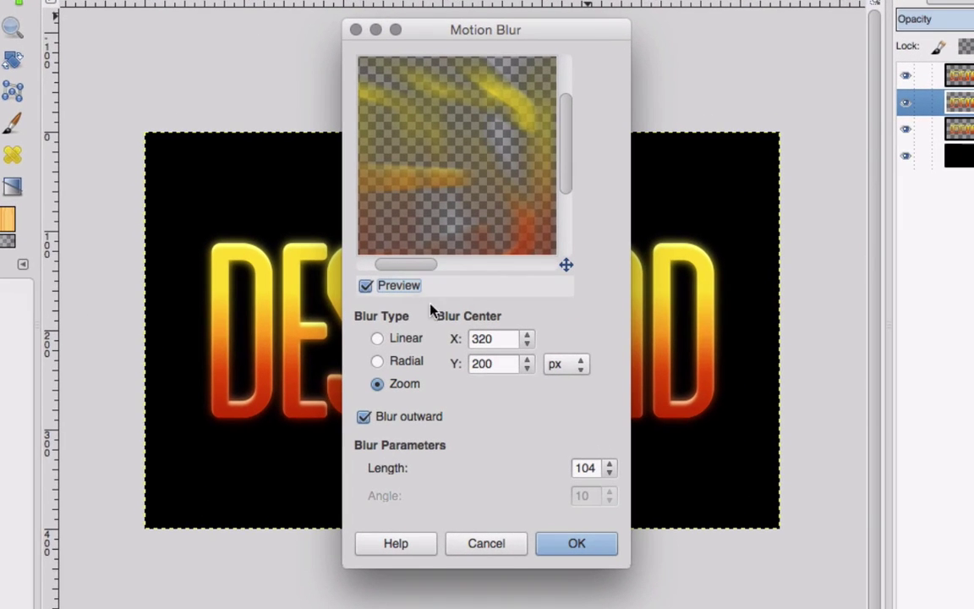
pyautogui.doubleClick(597, 468)
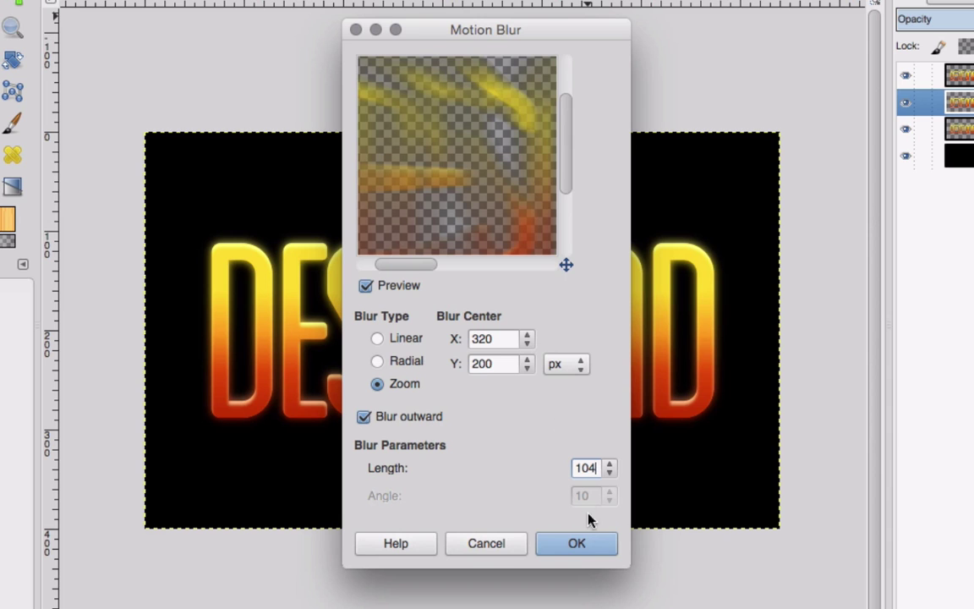
pyautogui.click(591, 550)
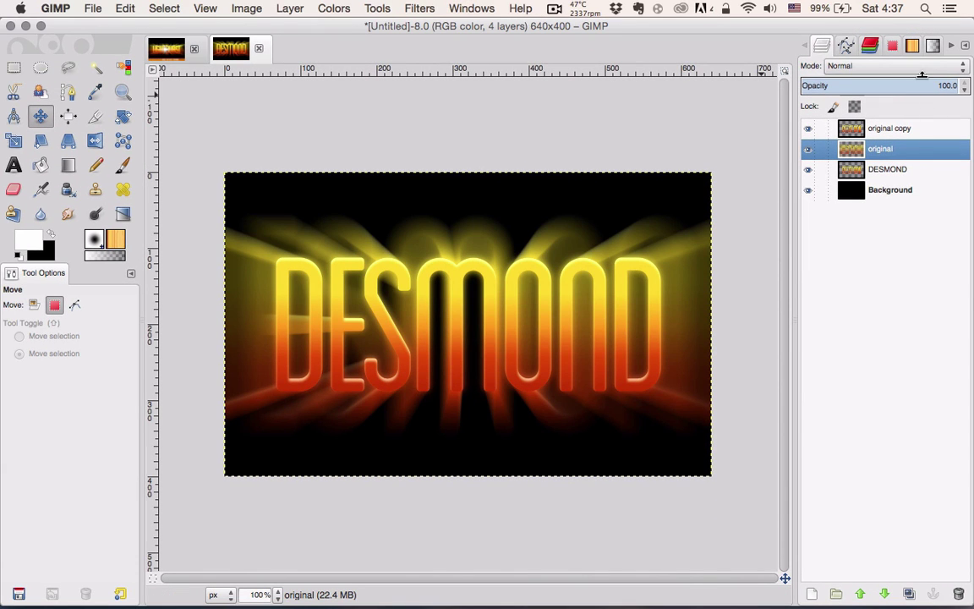
# Lower the motion-blurred layer's opacity to 70.7 and rename it "big blur".
pyautogui.moveTo(918, 78); pyautogui.dragTo(912, 78)
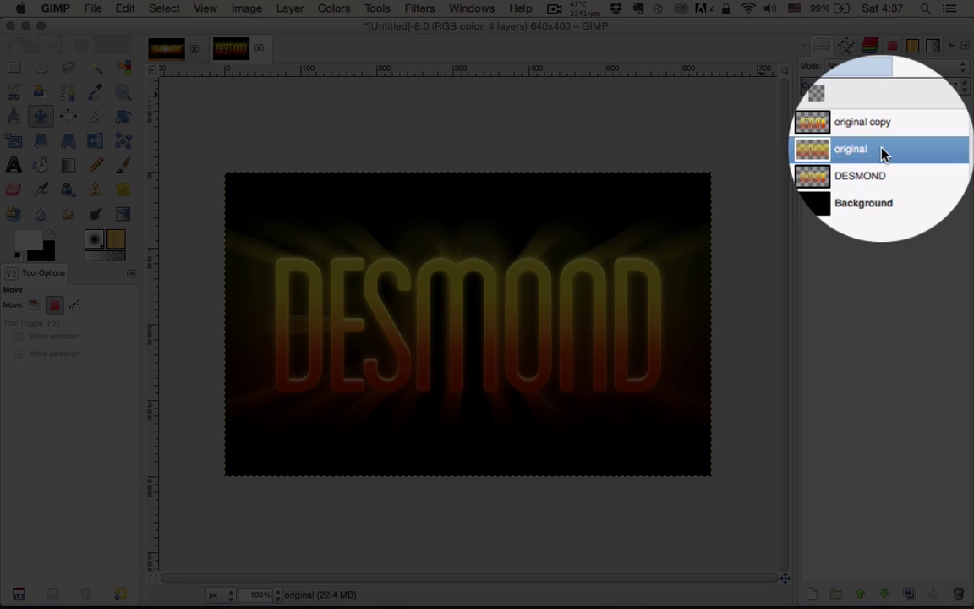
pyautogui.doubleClick(881, 148)
pyautogui.write('big blur')
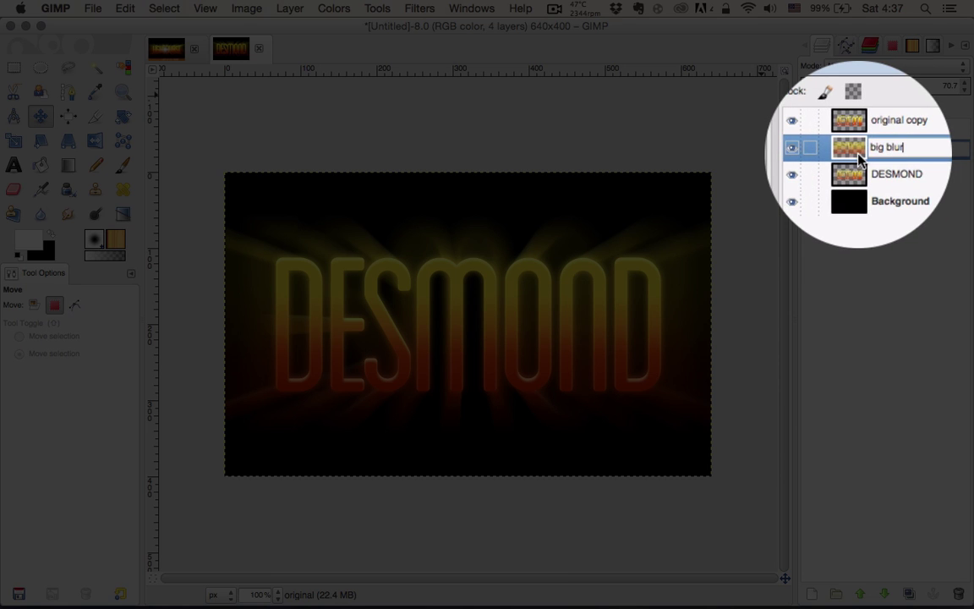
pyautogui.press('Return')
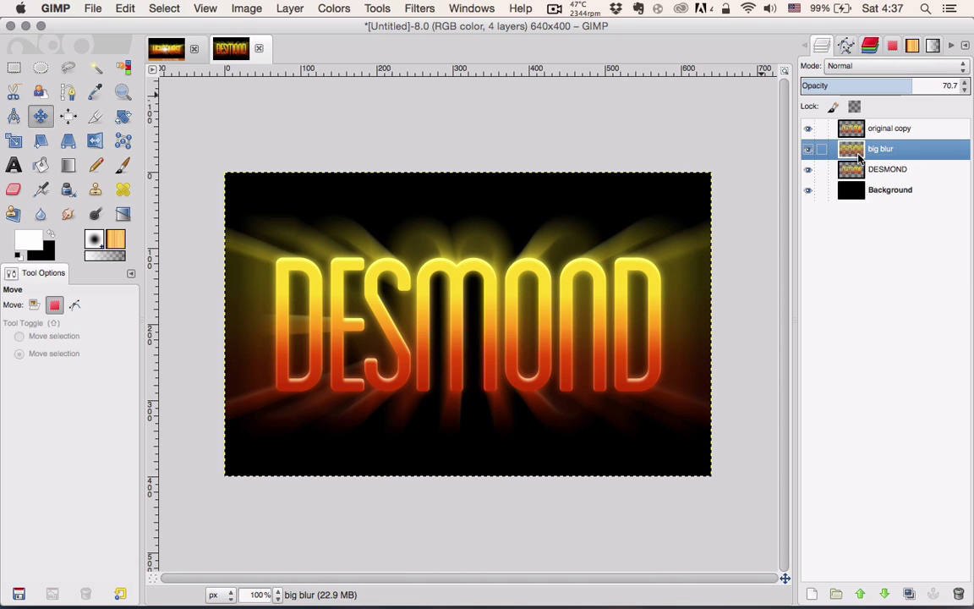
# Duplicate the original copy layer and make the lower of the two sharp text layers active.
pyautogui.click(856, 132)
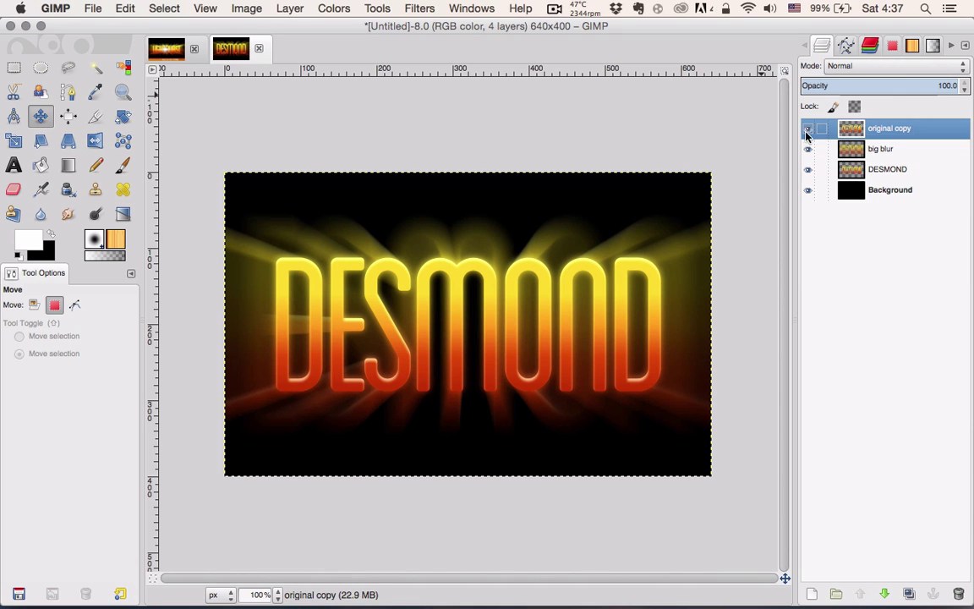
pyautogui.click(809, 130)
pyautogui.click(808, 130)
pyautogui.click(909, 594)
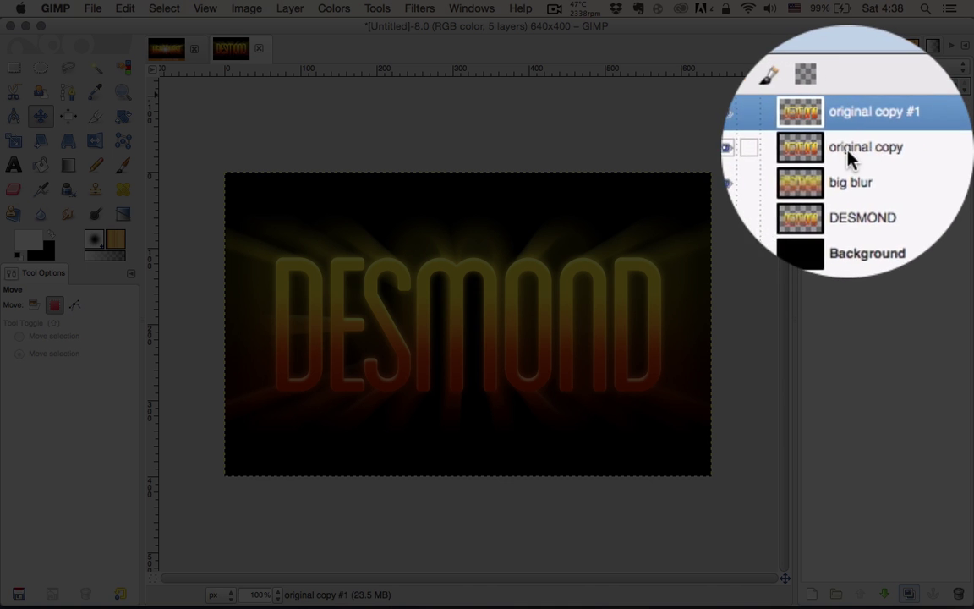
pyautogui.click(879, 151)
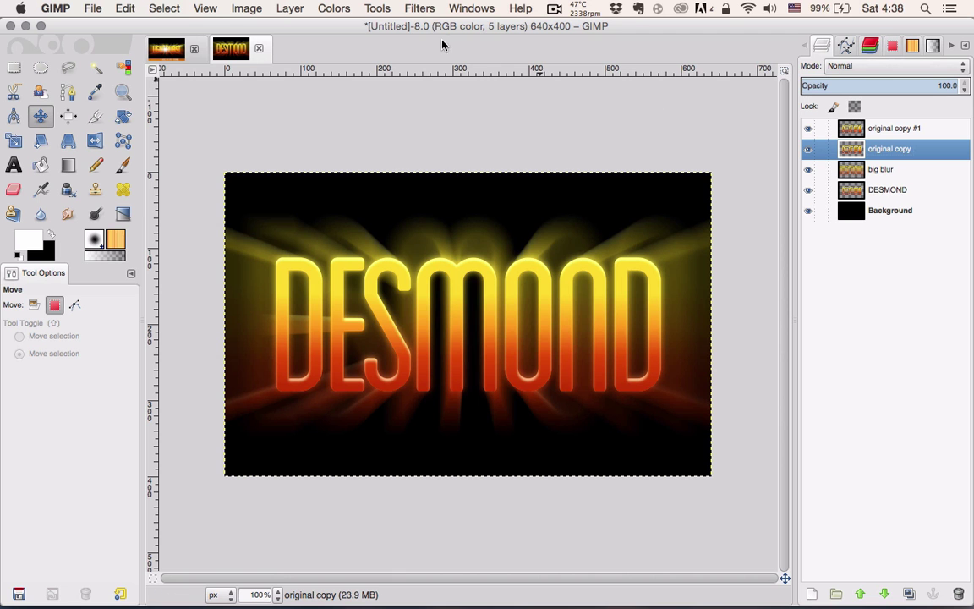
# Apply an outward Zoom Motion Blur with length 50, centred at 320, 200 px, to the original copy layer.
pyautogui.click(419, 7)
pyautogui.moveTo(440, 93)
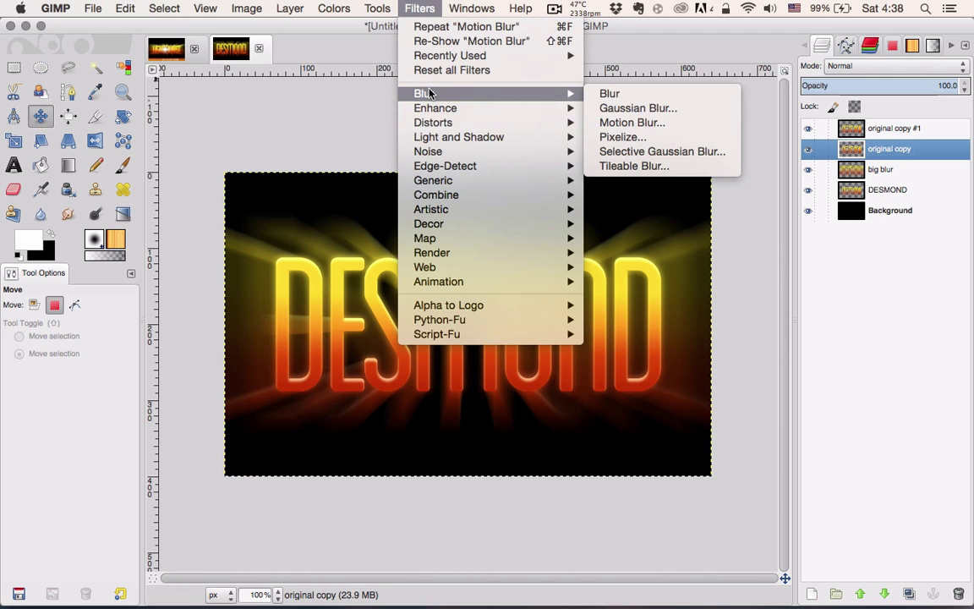
pyautogui.click(642, 125)
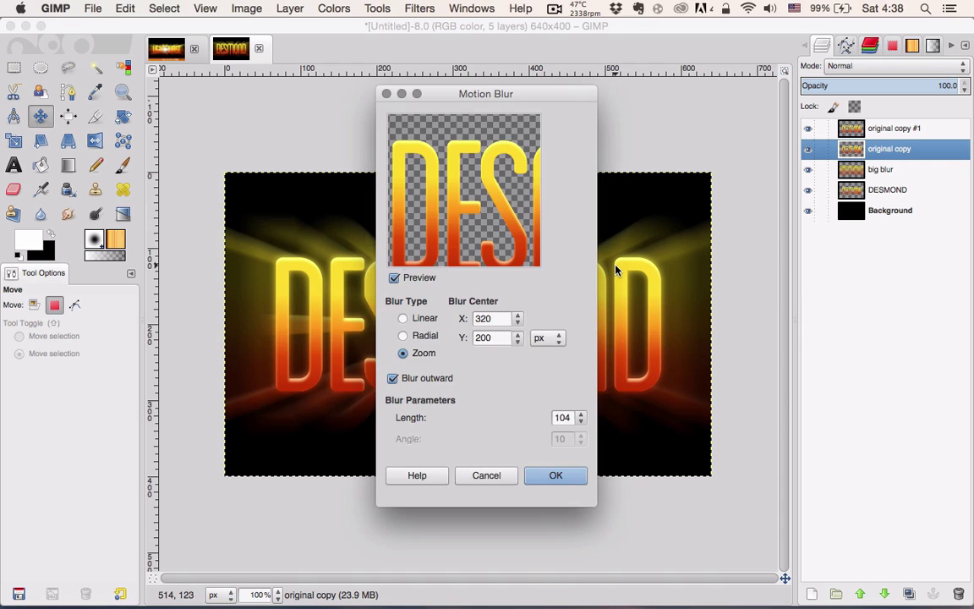
pyautogui.moveTo(508, 432); pyautogui.dragTo(464, 433)
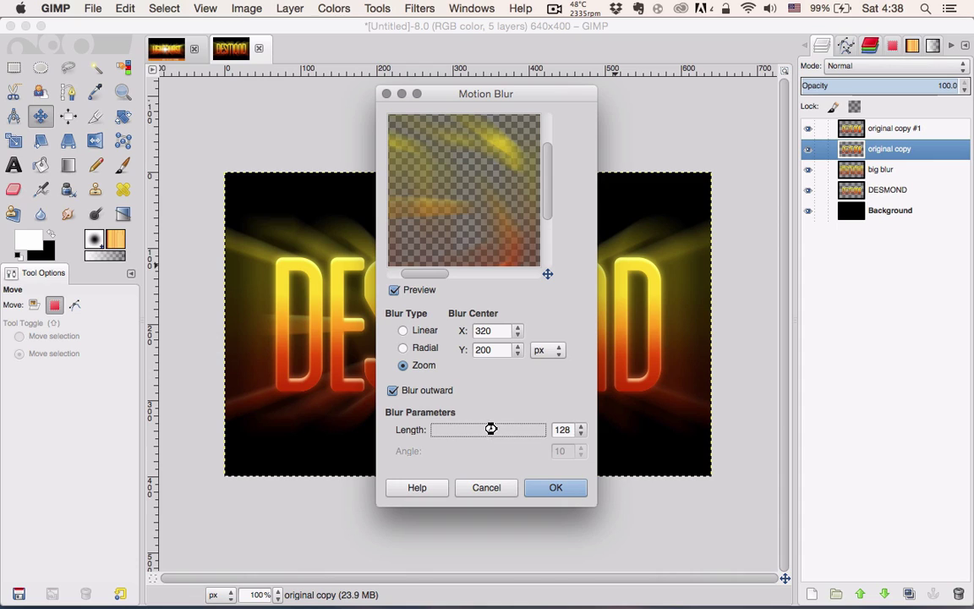
pyautogui.doubleClick(561, 430)
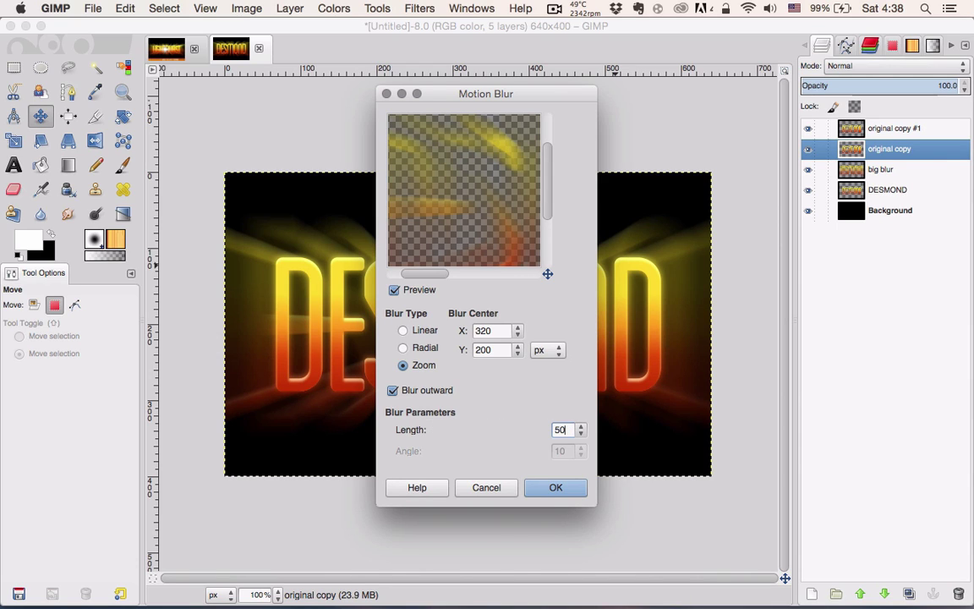
pyautogui.click(554, 496)
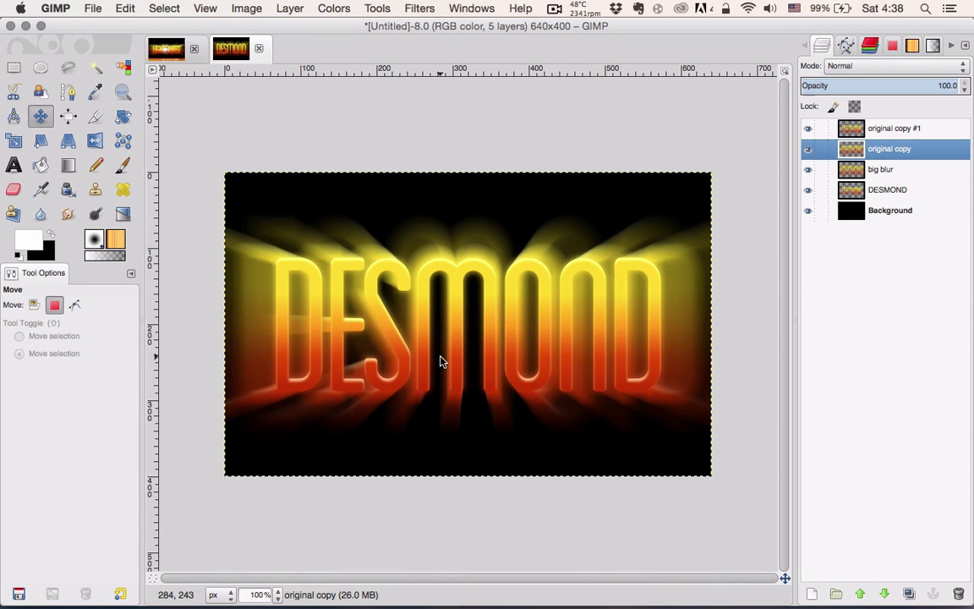
# Lower the newly blurred layer's opacity to 68.3 and rename it "small blur".
pyautogui.press('+')
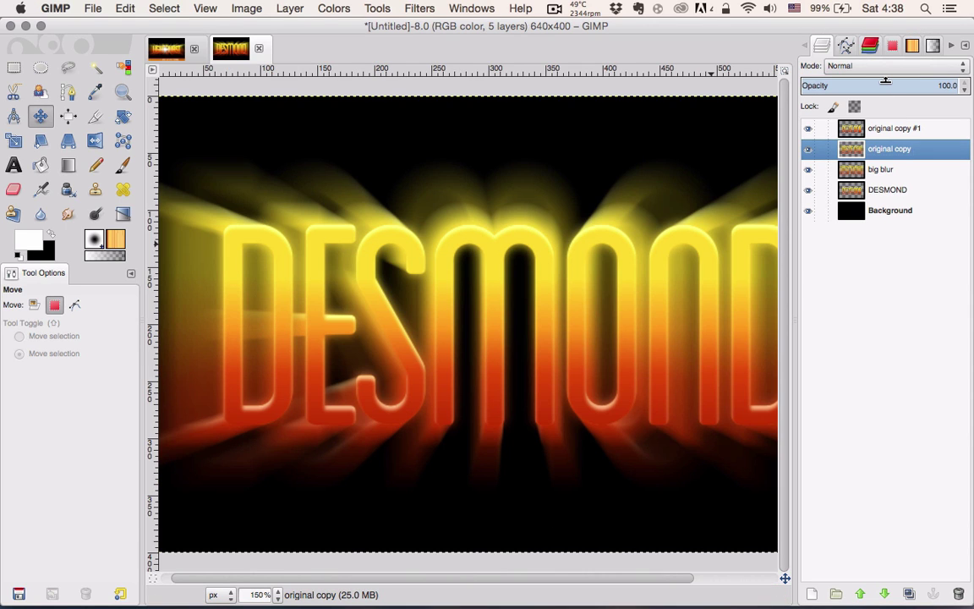
pyautogui.moveTo(884, 80); pyautogui.dragTo(908, 83)
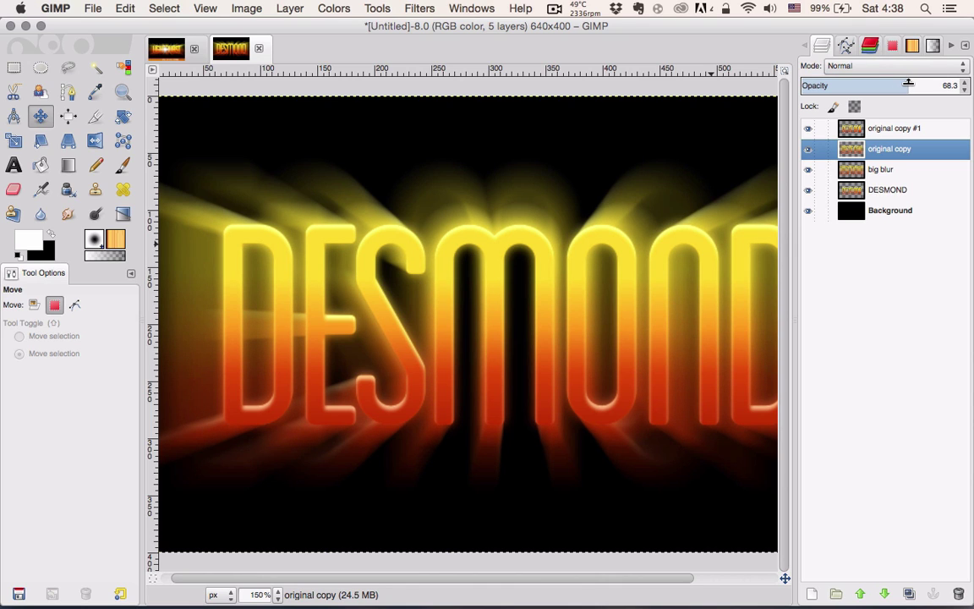
pyautogui.press('-')
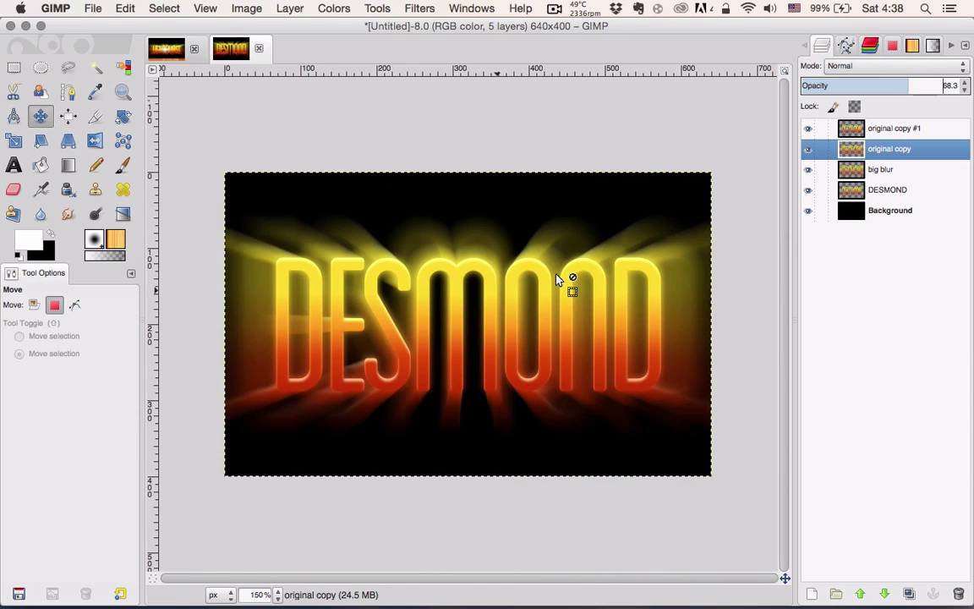
pyautogui.doubleClick(895, 155)
pyautogui.press('Escape')
pyautogui.doubleClick(895, 149)
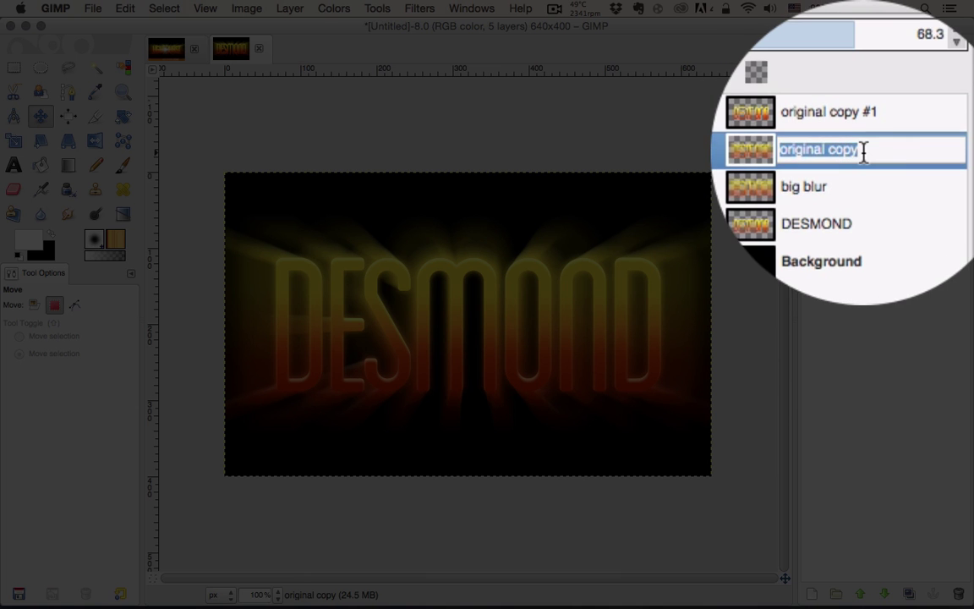
pyautogui.press('BackSpace')
pyautogui.write('small blur')
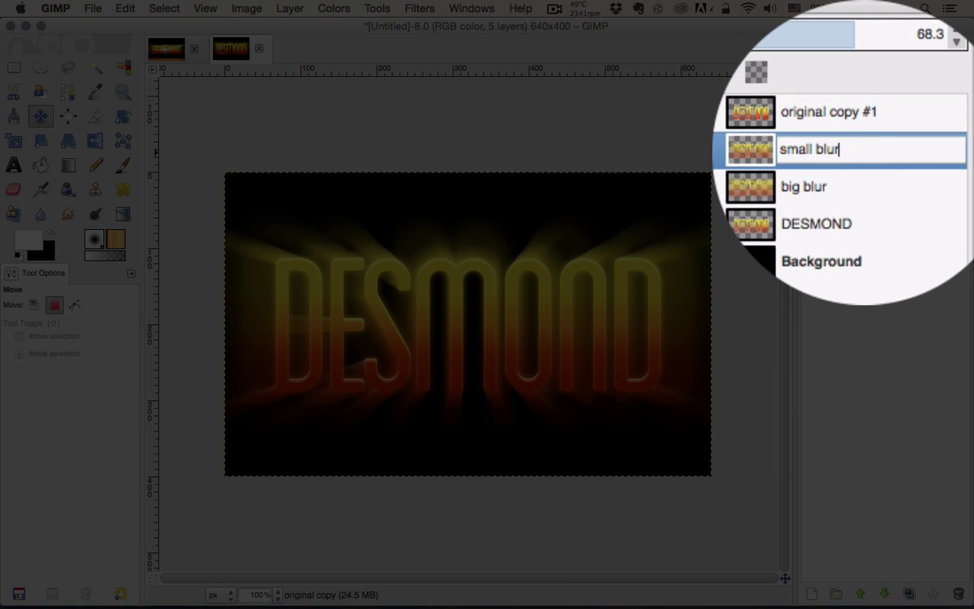
pyautogui.press('Return')
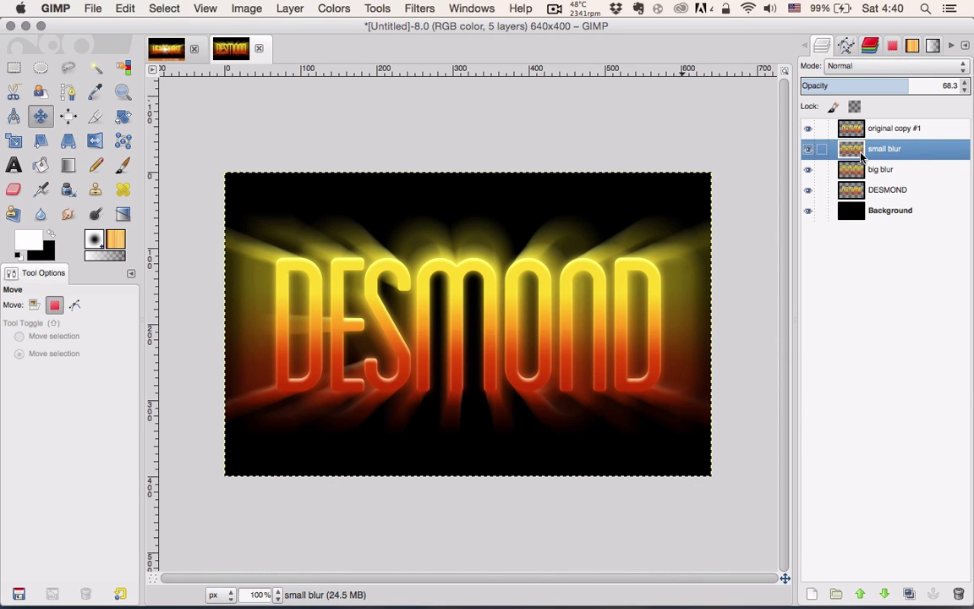
# Move the small blur layer above original copy #1 and check the lettering at several zoom levels.
pyautogui.moveTo(858, 158); pyautogui.dragTo(860, 127)
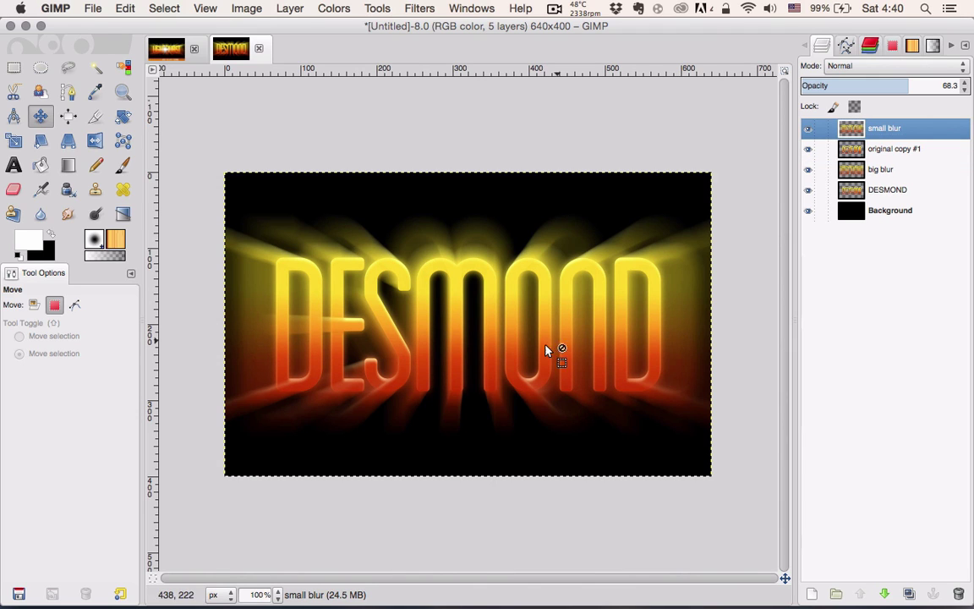
pyautogui.press('+')
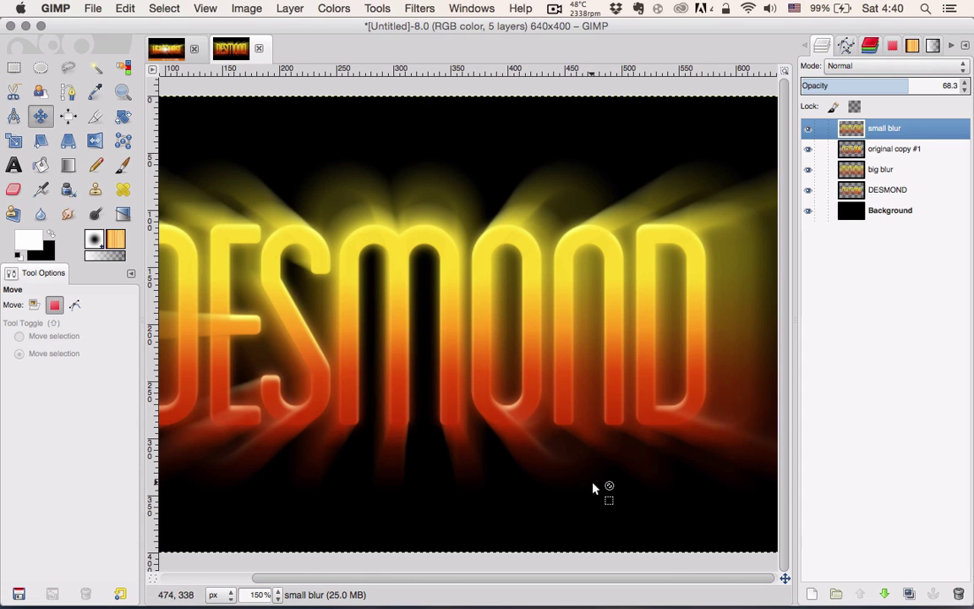
pyautogui.hscroll(-3, 515, 435)
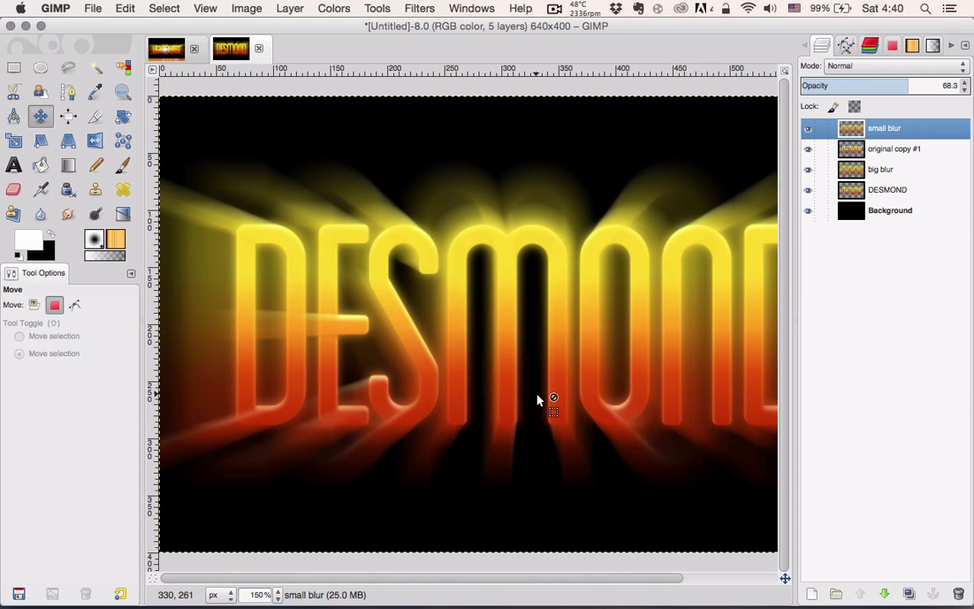
pyautogui.press('1')
pyautogui.press('-')
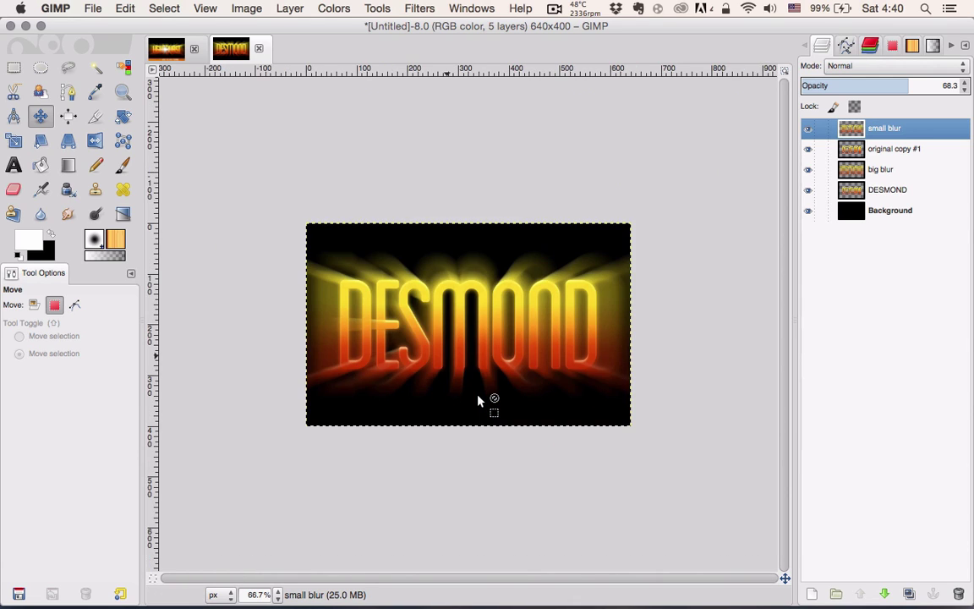
pyautogui.press('1')
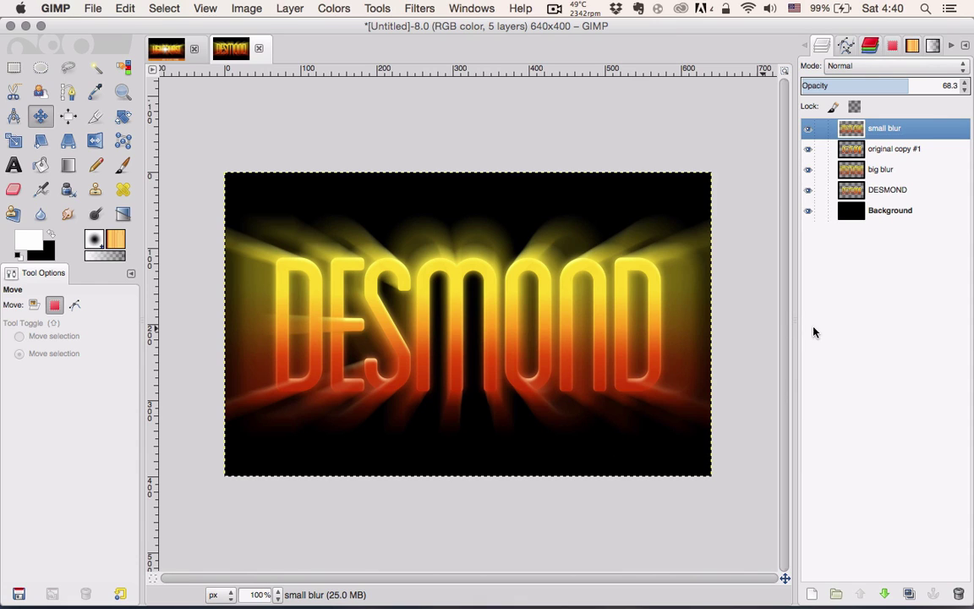
# Create a transparent 640 × 400 px layer named "orange glow" above the small blur layer.
pyautogui.click(811, 592)
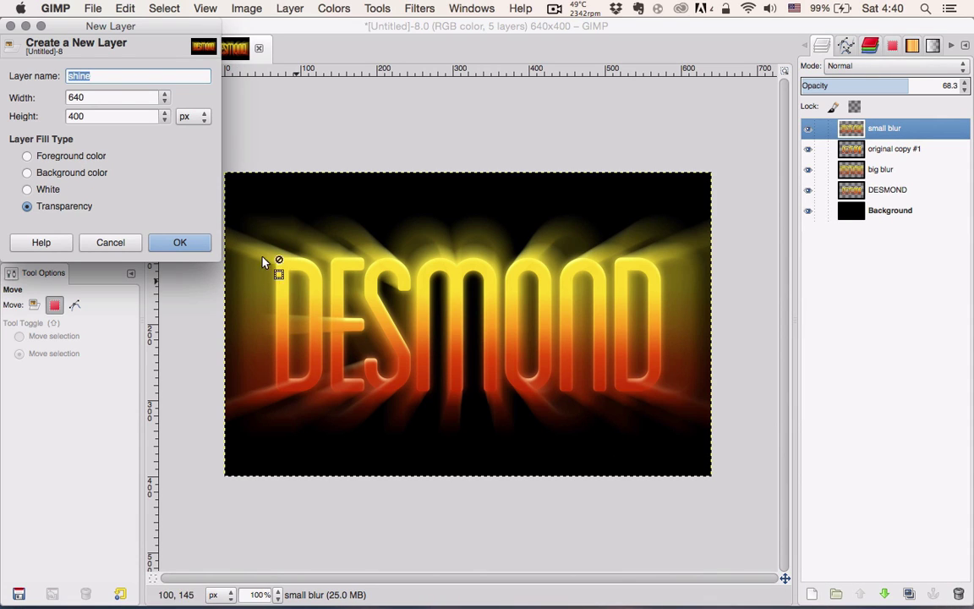
pyautogui.write('orangew glow')
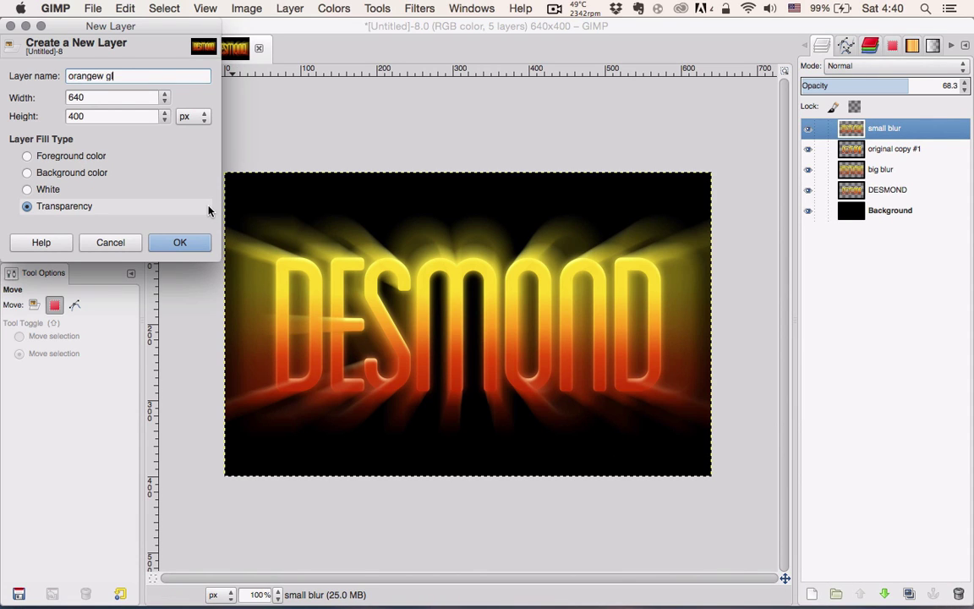
pyautogui.press('BackSpace')
pyautogui.press('BackSpace')
pyautogui.press('BackSpace')
pyautogui.write('glow')
pyautogui.press('Return')
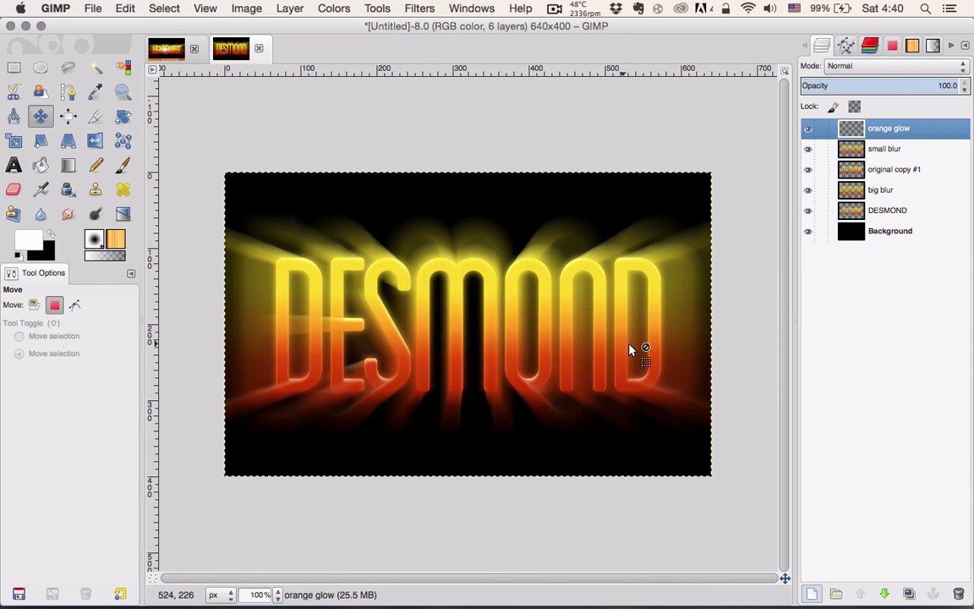
# Activate the Blend tool and set the foreground colour to orange ff9f00.
pyautogui.click(64, 162)
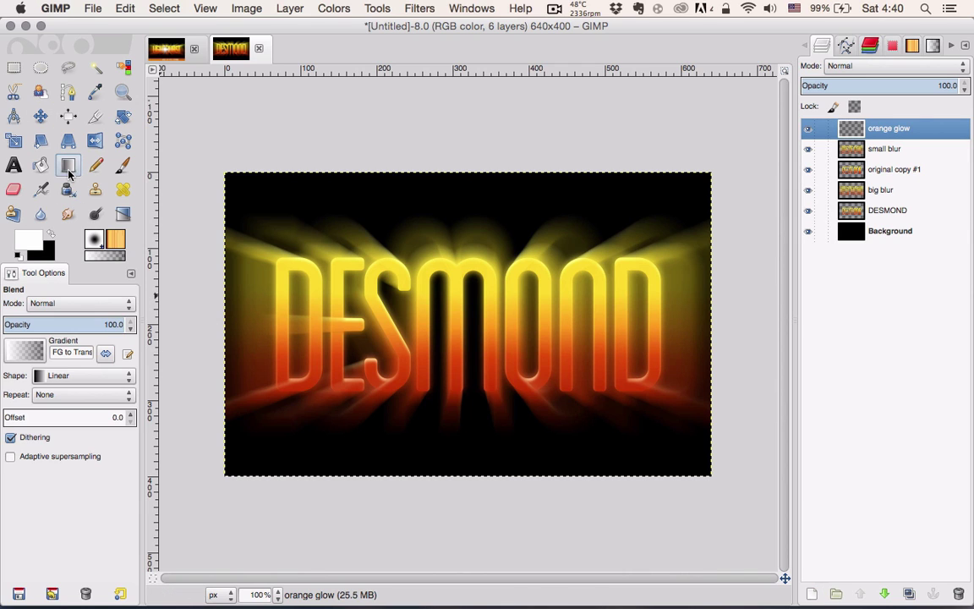
pyautogui.click(29, 237)
pyautogui.click(419, 188)
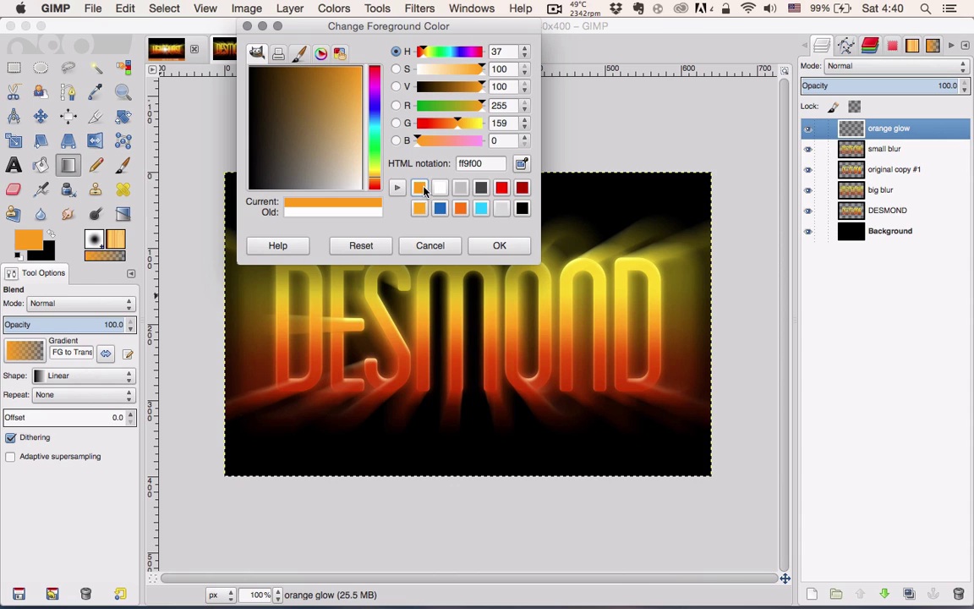
pyautogui.click(500, 245)
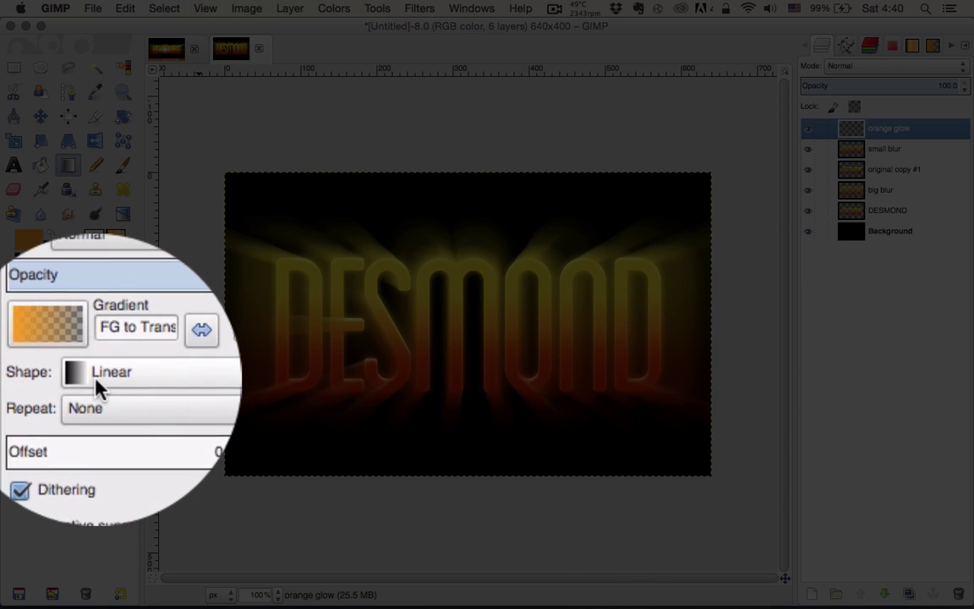
# Draw a vertical Bi-linear gradient about 30 px long from the image centre on the orange glow layer and set its mode to Overlay.
pyautogui.click(45, 375)
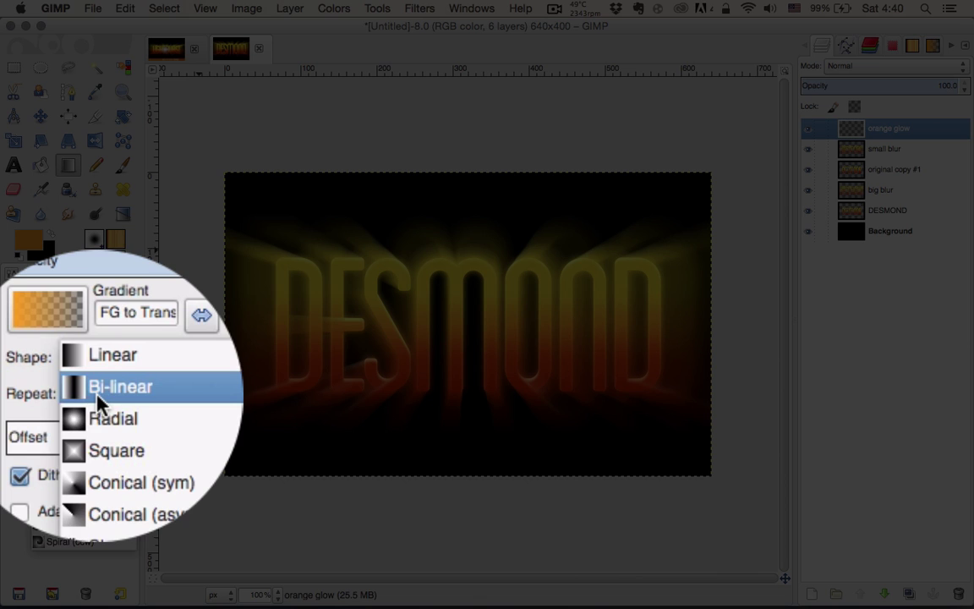
pyautogui.click(108, 369)
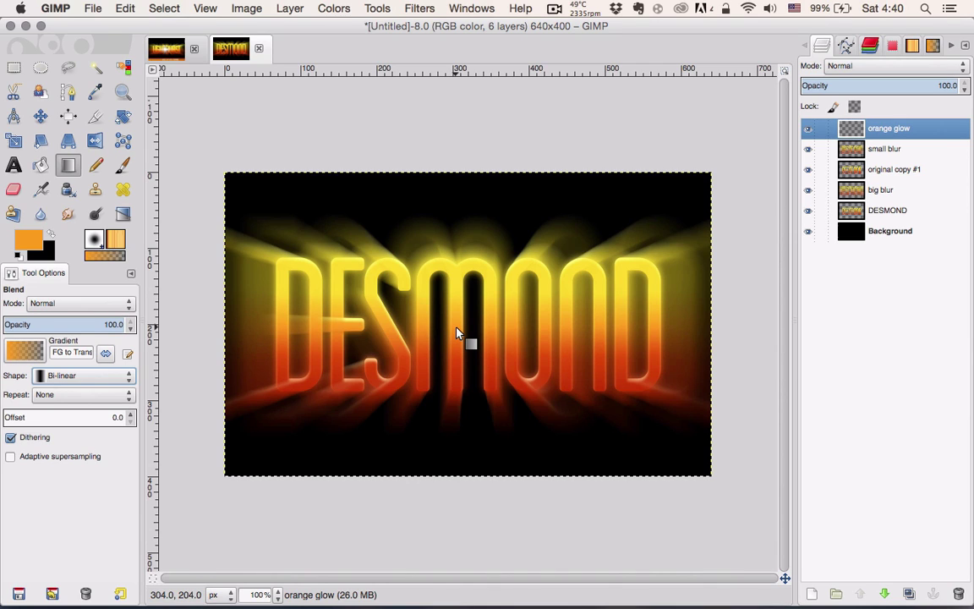
pyautogui.moveTo(456, 333); pyautogui.dragTo(456, 351)
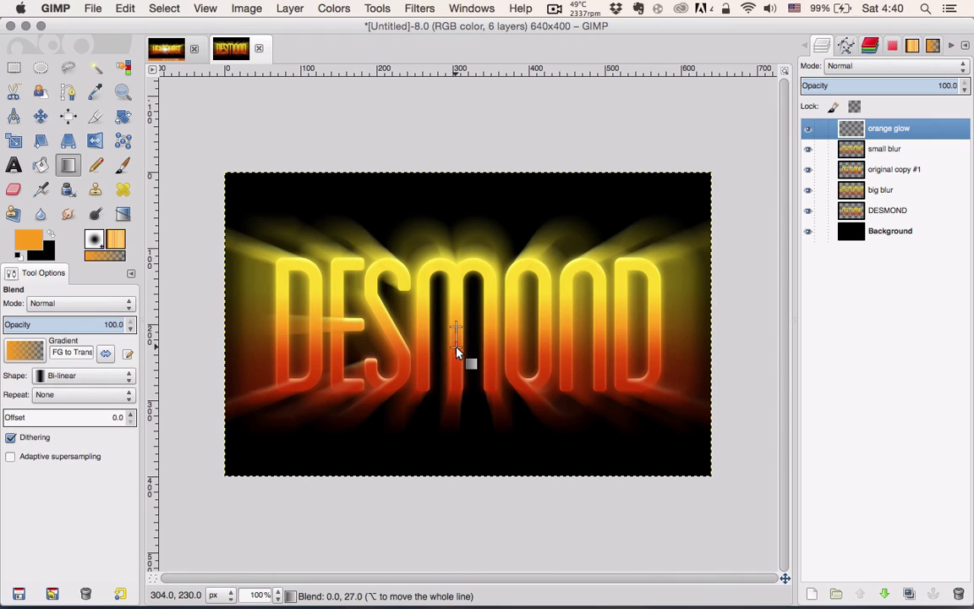
pyautogui.moveTo(456, 356); pyautogui.dragTo(459, 359)
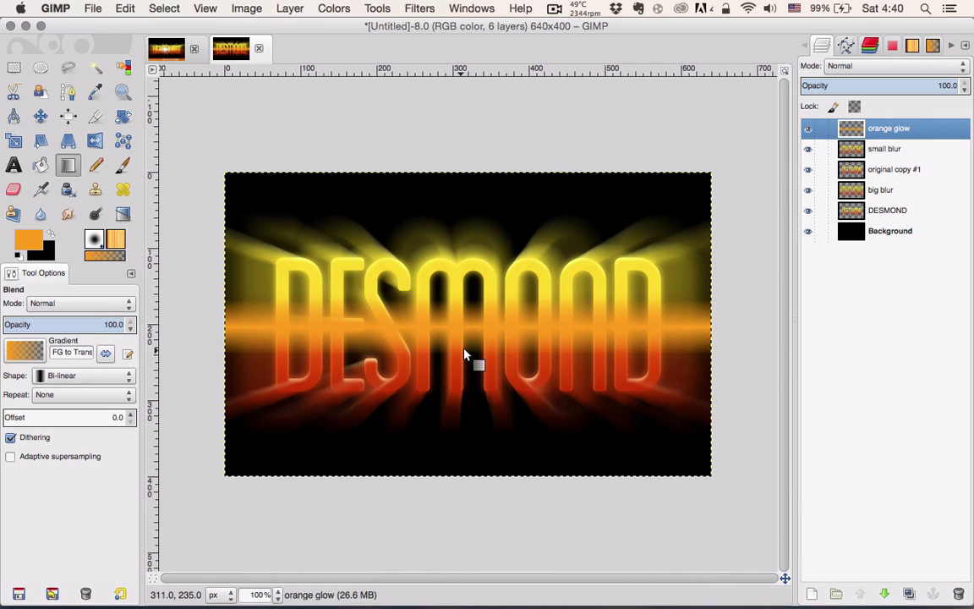
pyautogui.click(864, 66)
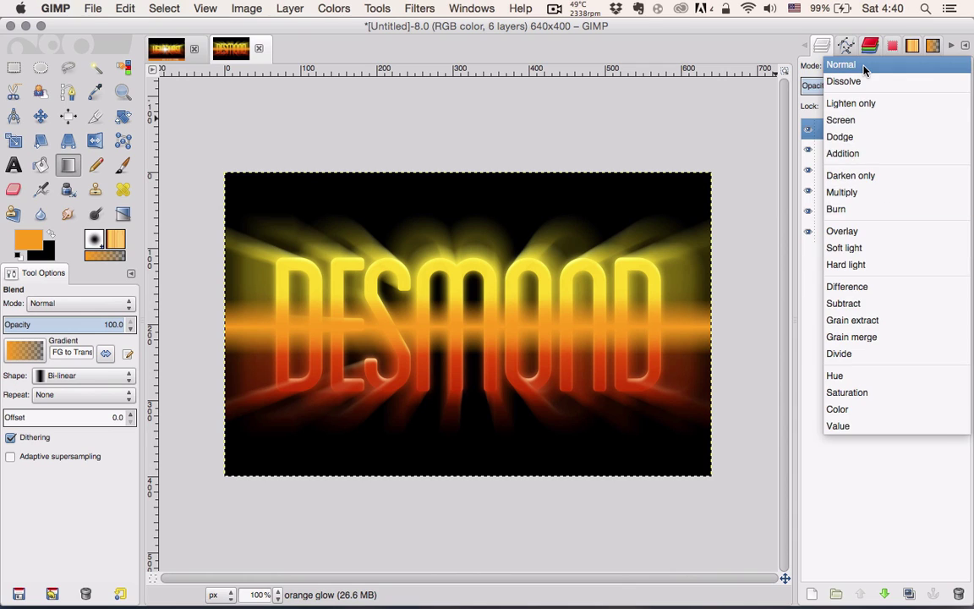
pyautogui.click(850, 231)
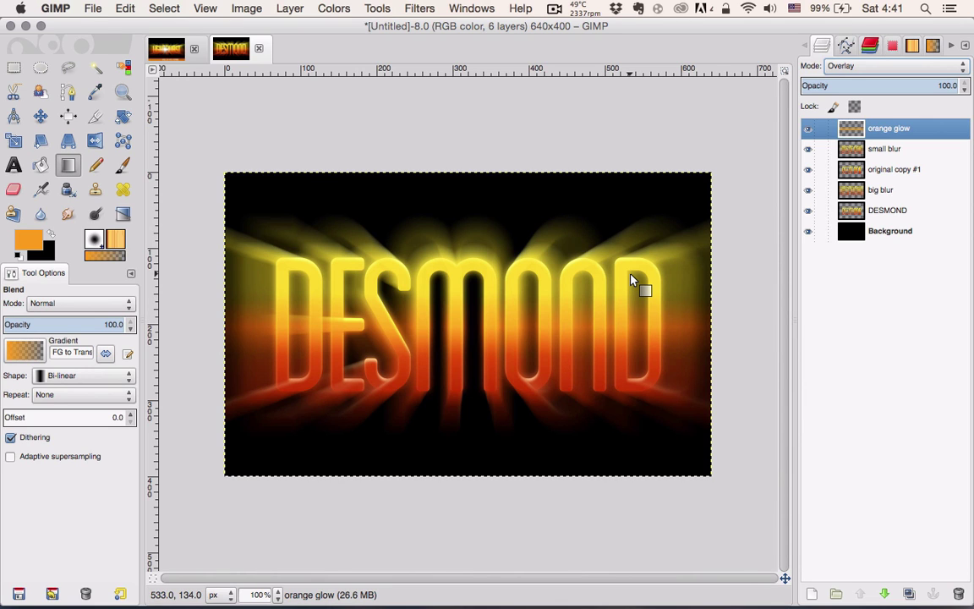
# Switch to Finder, preview lensflare-by-loswl.jpg in the stock folder and bring it into the GIMP image as a new top layer.
pyautogui.press('super+Tab')
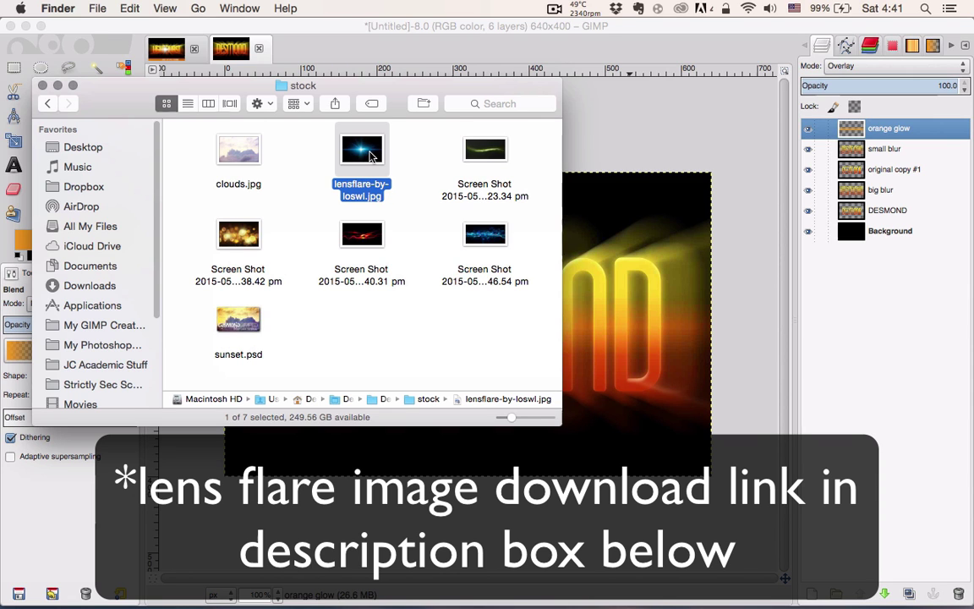
pyautogui.press('space')
pyautogui.press('space')
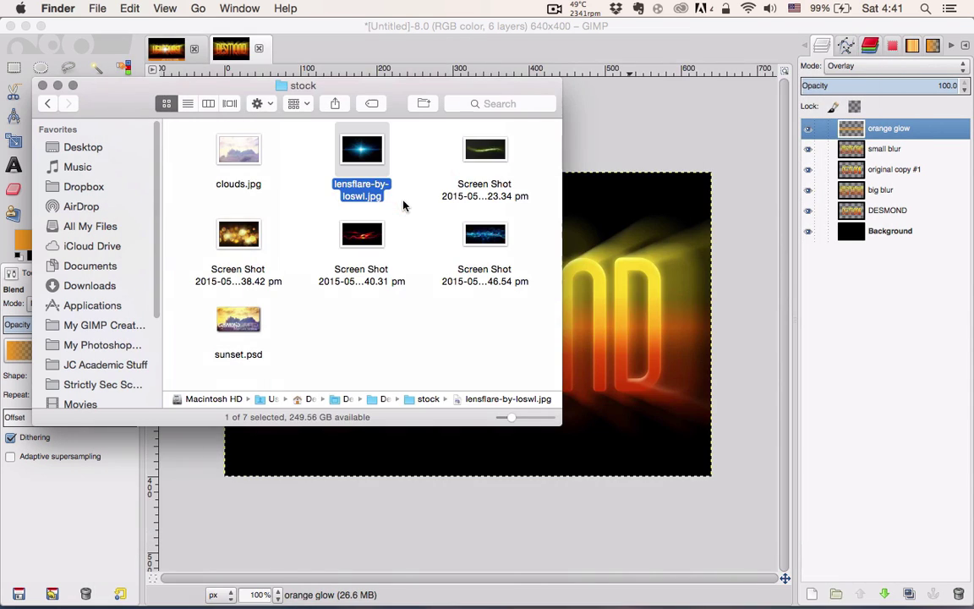
pyautogui.moveTo(370, 152); pyautogui.dragTo(622, 222)
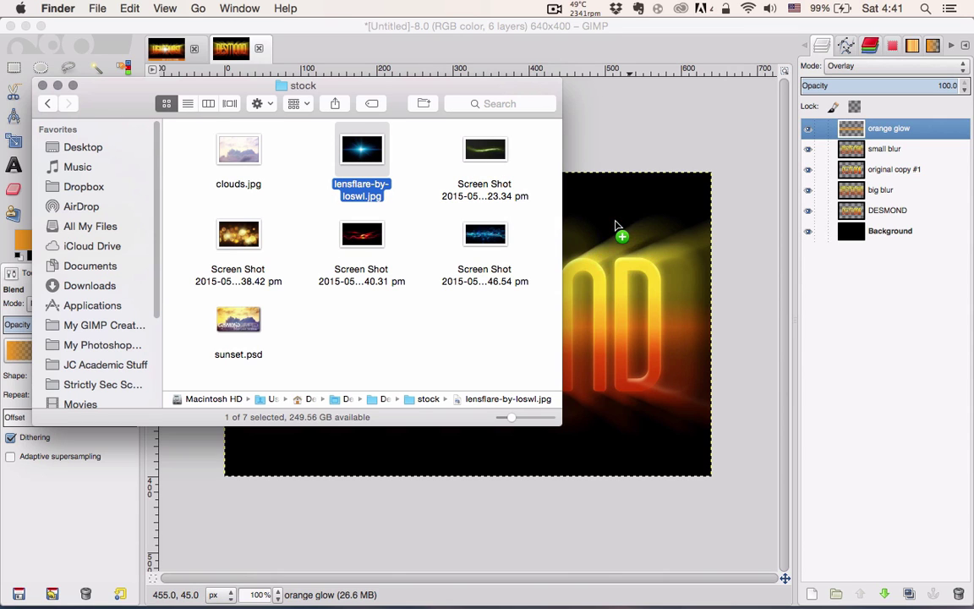
pyautogui.click(366, 28)
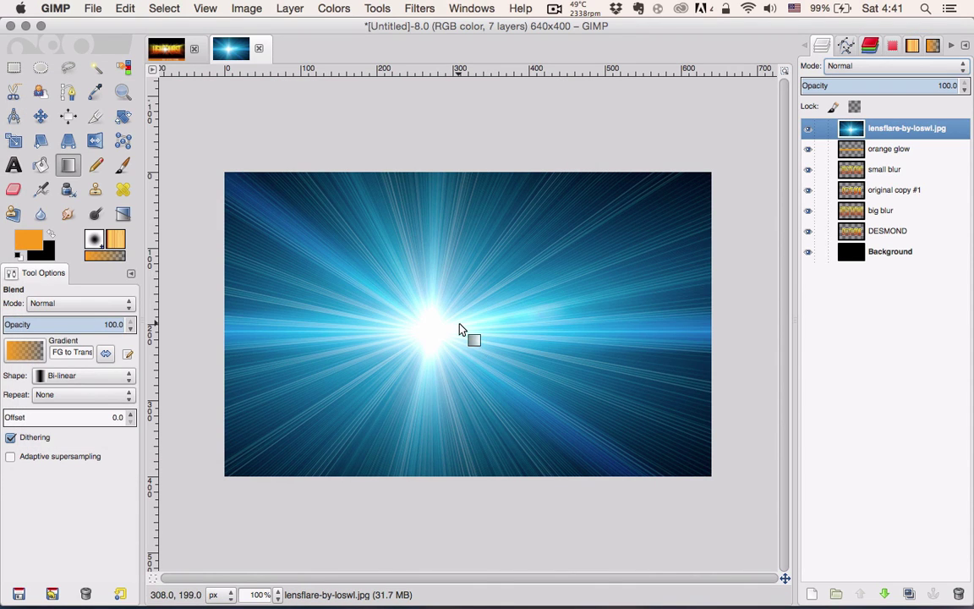
# Scale the lens flare layer down to about a third of its size, keeping its aspect ratio.
pyautogui.press('-')
pyautogui.press('-')
pyautogui.press('-')
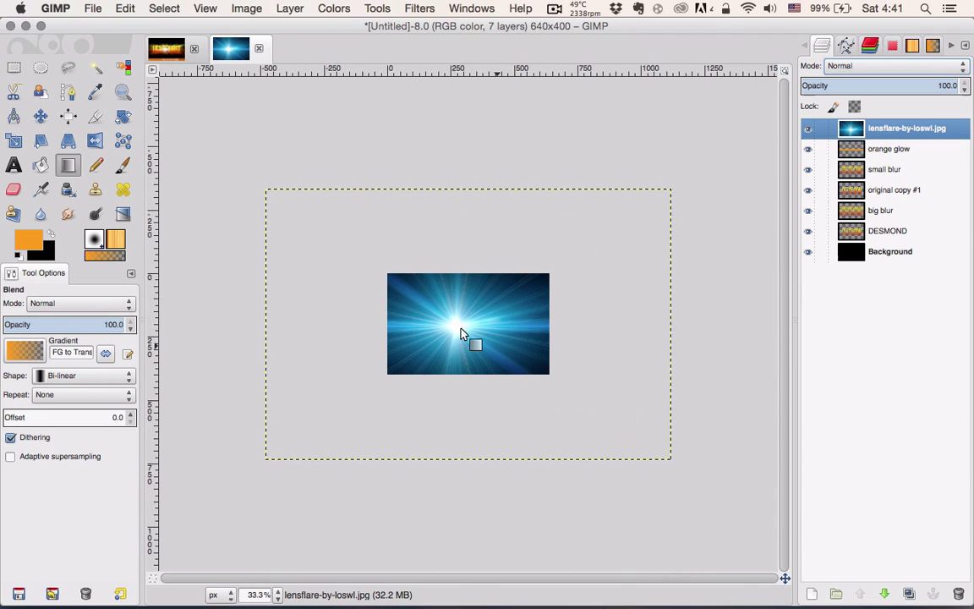
pyautogui.click(21, 144)
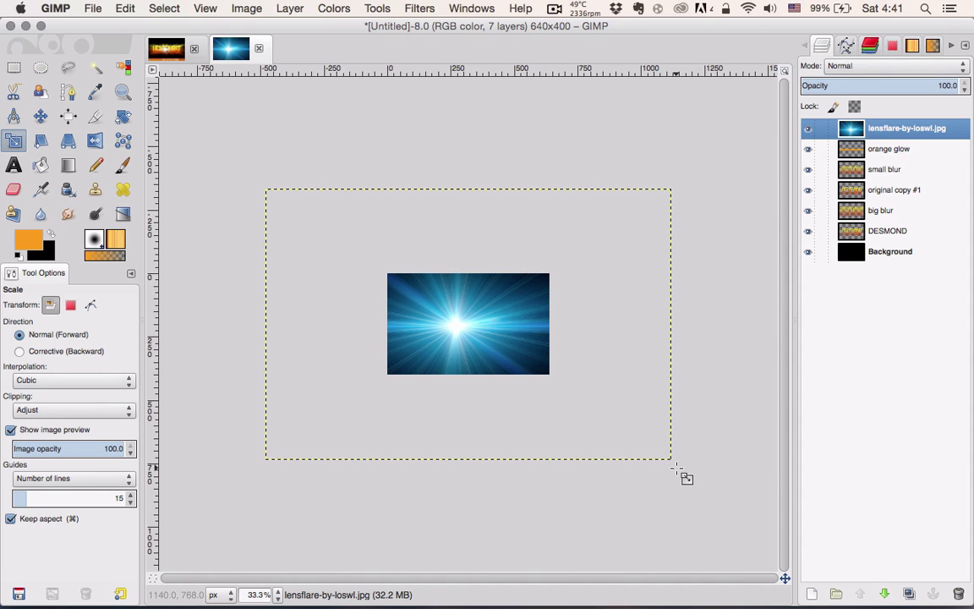
pyautogui.moveTo(677, 467); pyautogui.dragTo(410, 286)
pyautogui.click(353, 135)
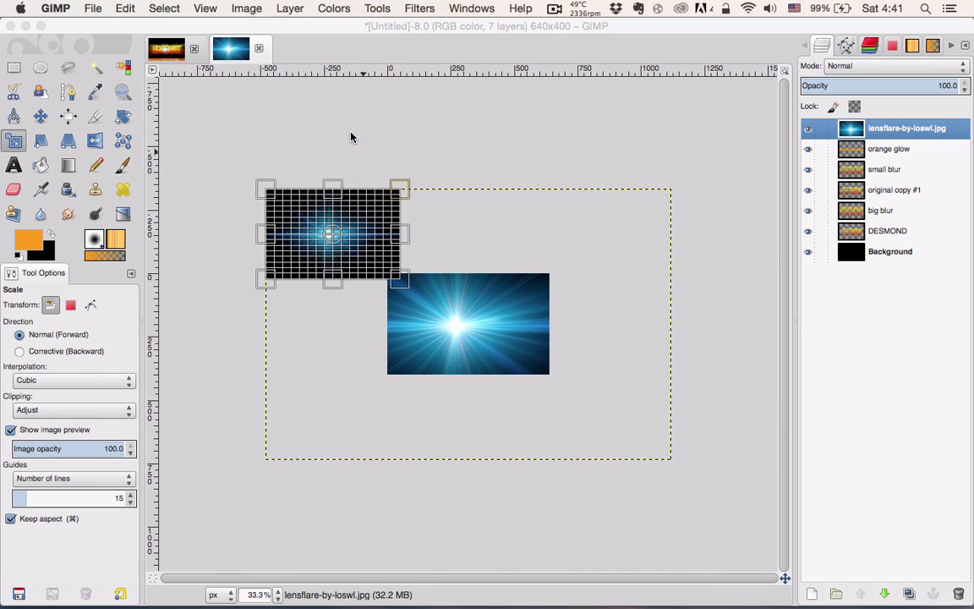
# Set the Move tool to move the active layer and place the lens flare layer over the middle of the lettering.
pyautogui.click(40, 116)
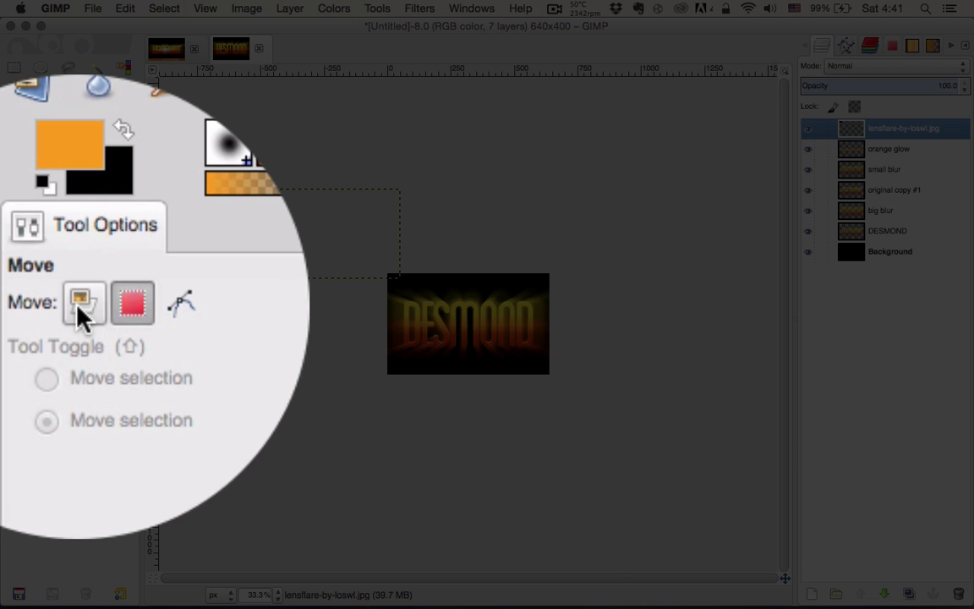
pyautogui.click(37, 306)
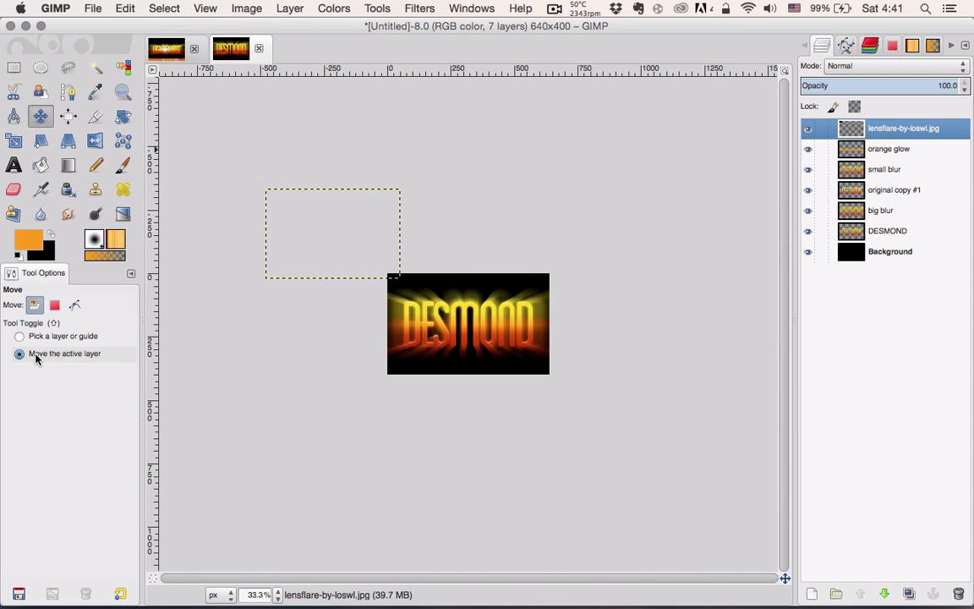
pyautogui.click(35, 353)
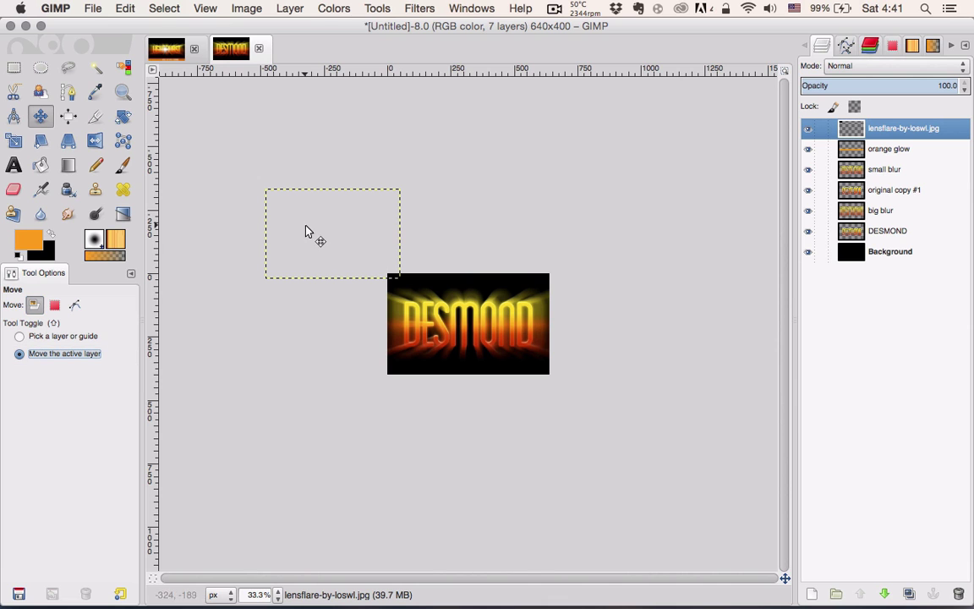
pyautogui.moveTo(306, 231); pyautogui.dragTo(479, 326)
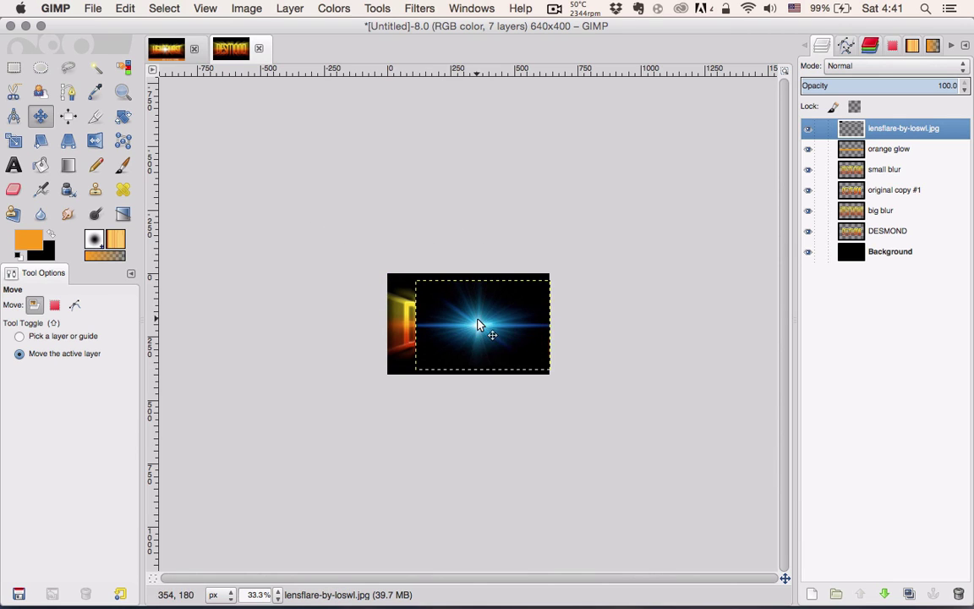
pyautogui.scroll(4, 478, 325)
pyautogui.scroll(-1, 561, 374)
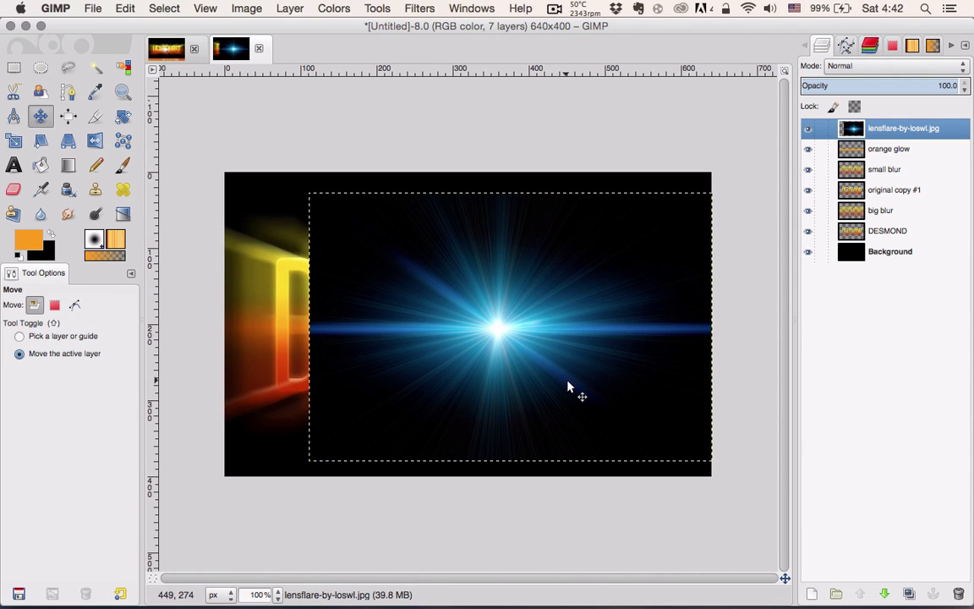
pyautogui.moveTo(567, 387); pyautogui.dragTo(552, 387)
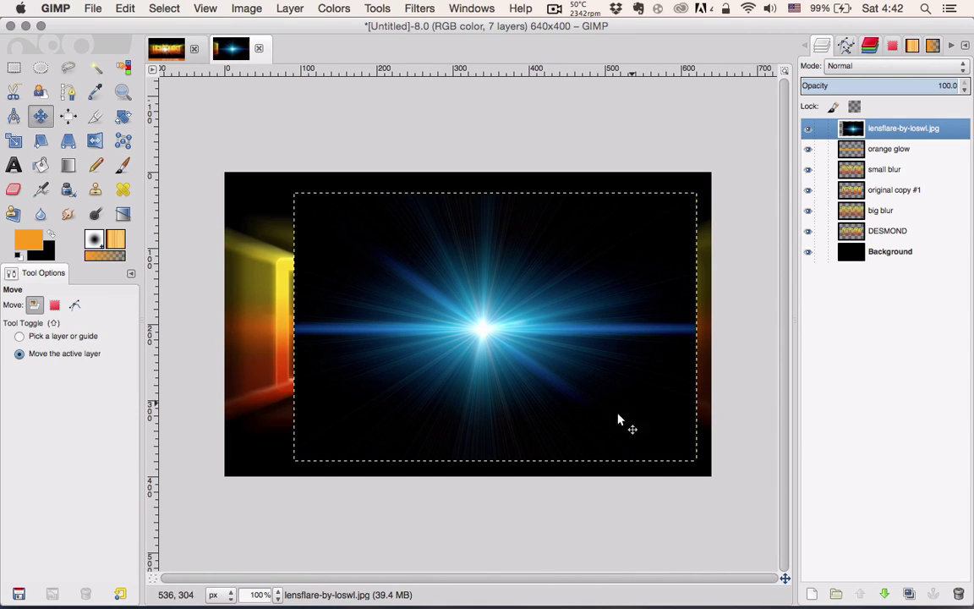
# Set the lens flare layer's mode to Screen and shift it left so the flare sits on the letter M.
pyautogui.click(869, 66)
pyautogui.click(869, 70)
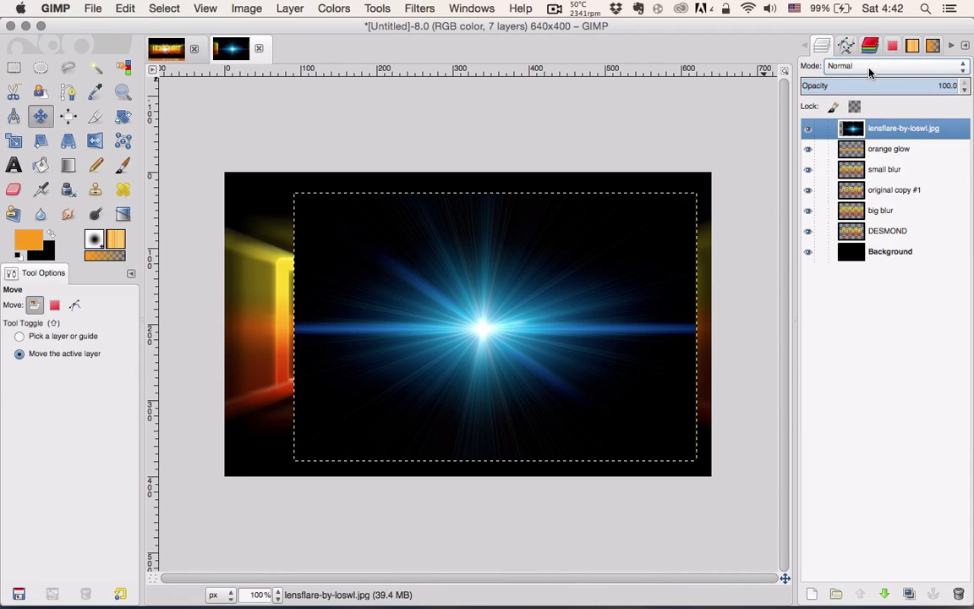
pyautogui.click(869, 67)
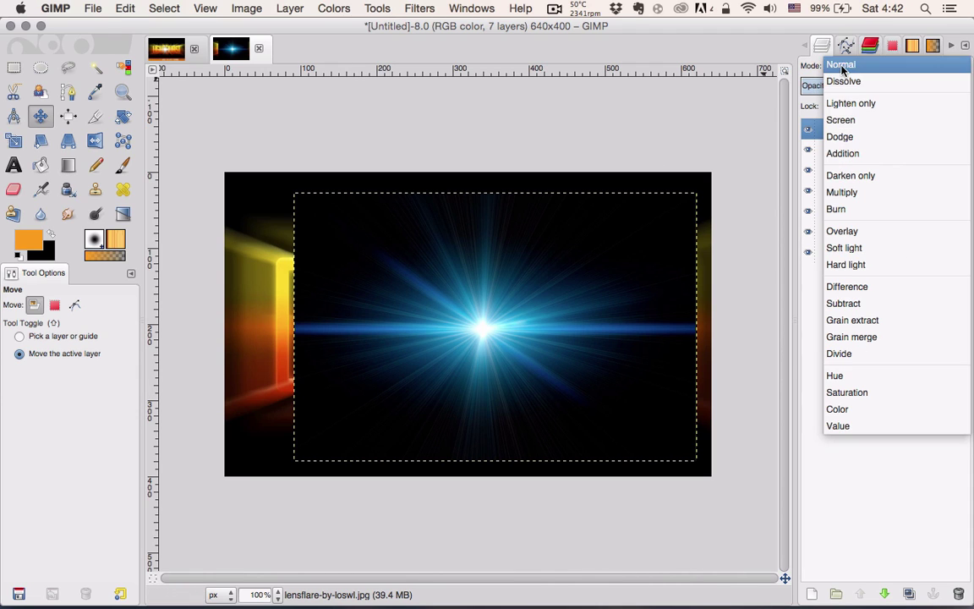
pyautogui.click(845, 121)
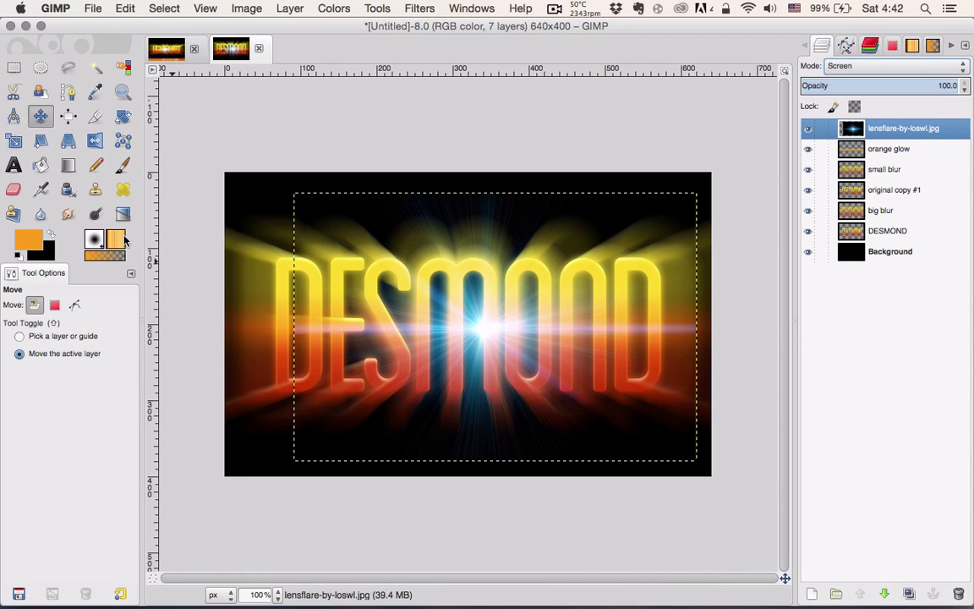
pyautogui.moveTo(550, 365); pyautogui.dragTo(481, 361)
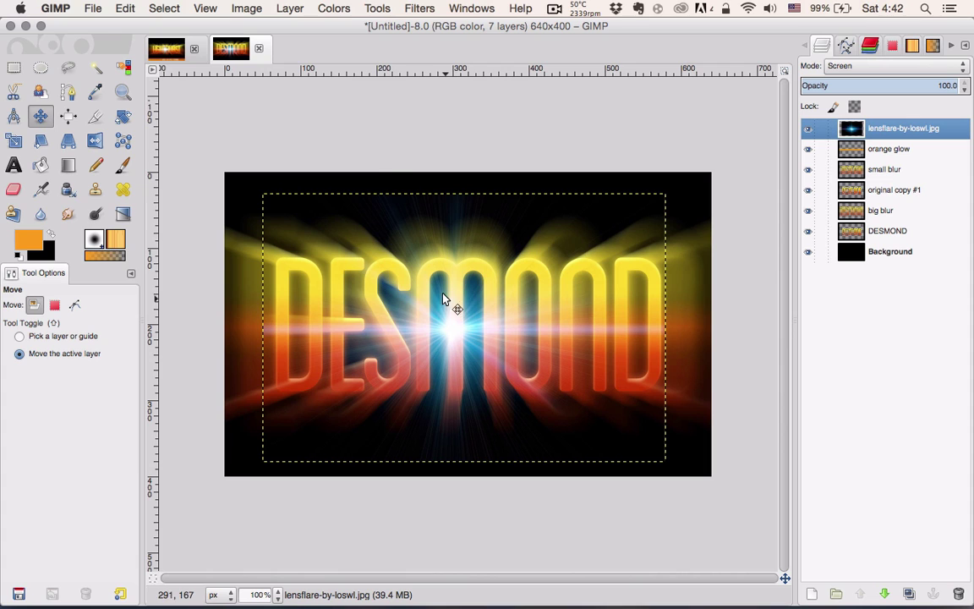
# Desaturate the lens flare layer based on Luminosity.
pyautogui.click(334, 9)
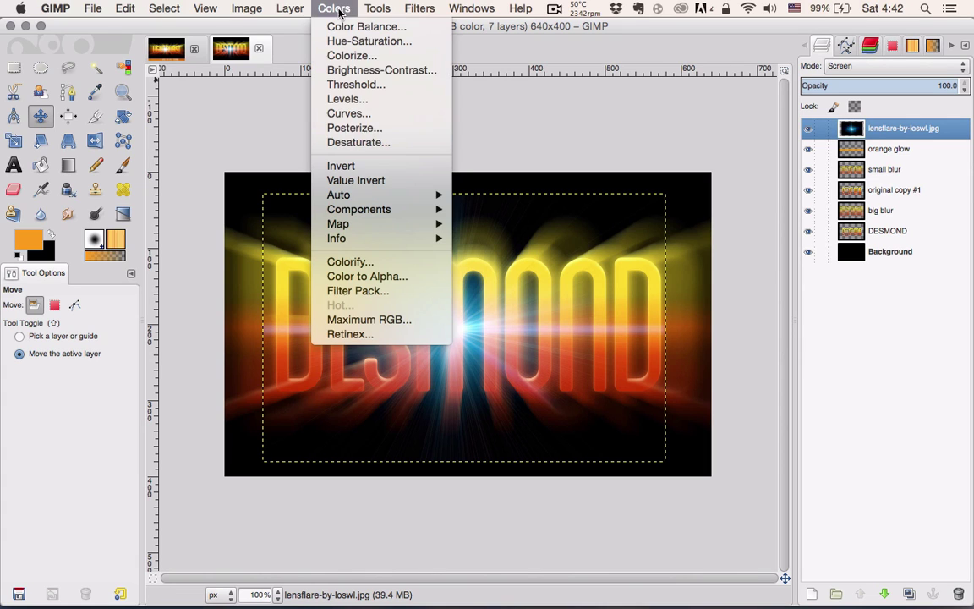
pyautogui.click(343, 141)
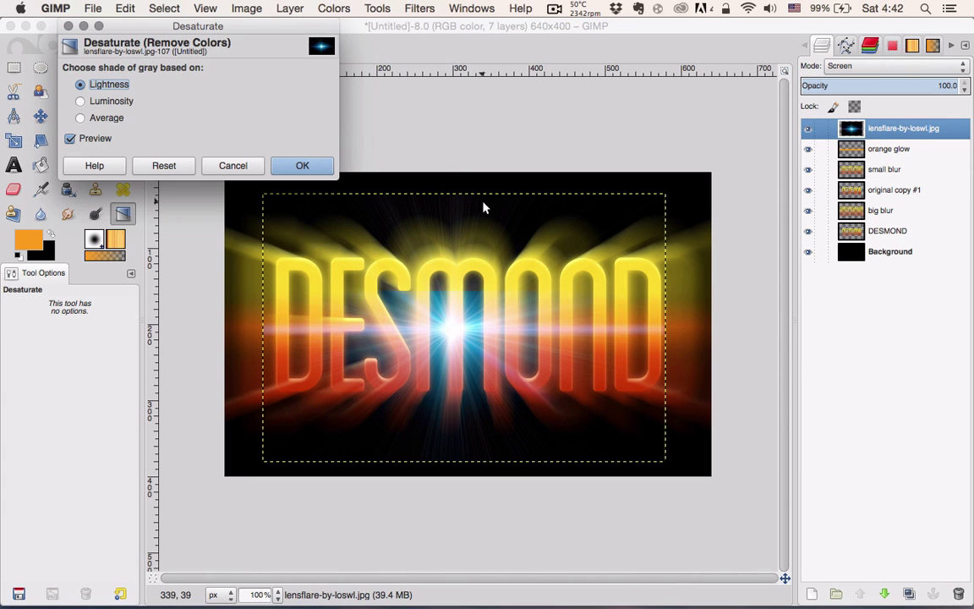
pyautogui.click(119, 103)
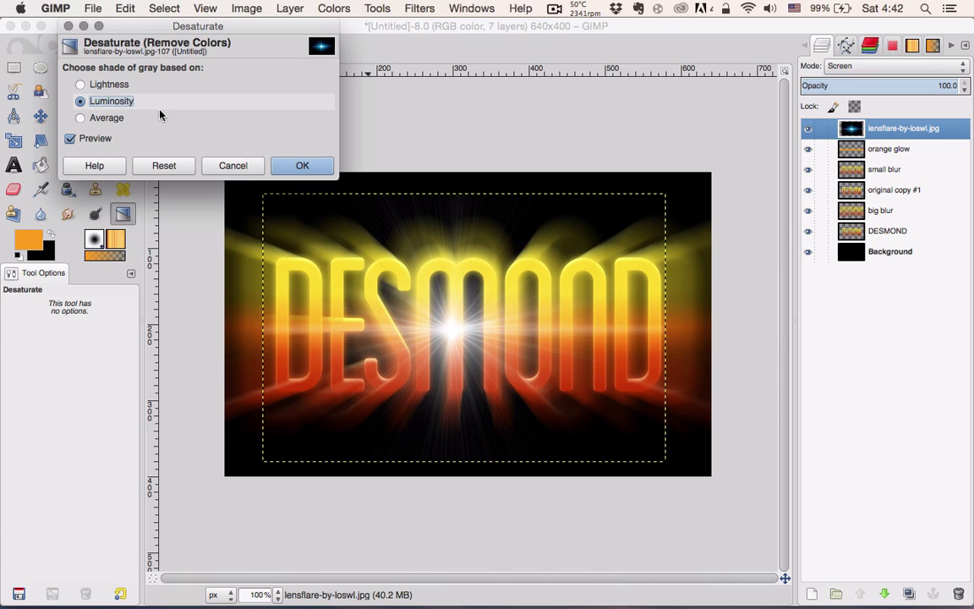
pyautogui.click(306, 165)
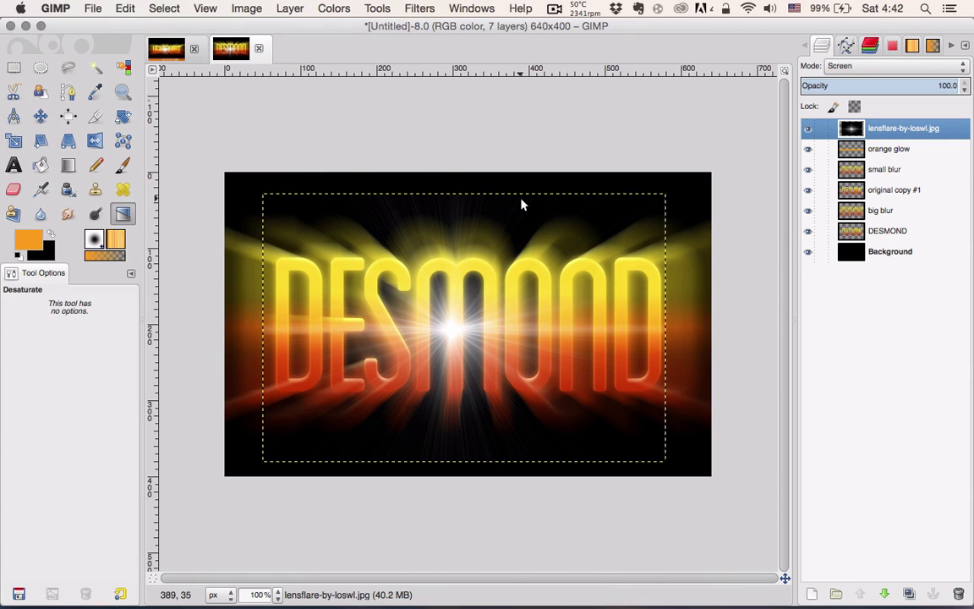
# Raise the lens flare layer's contrast to about 15 with Brightness-Contrast.
pyautogui.click(336, 10)
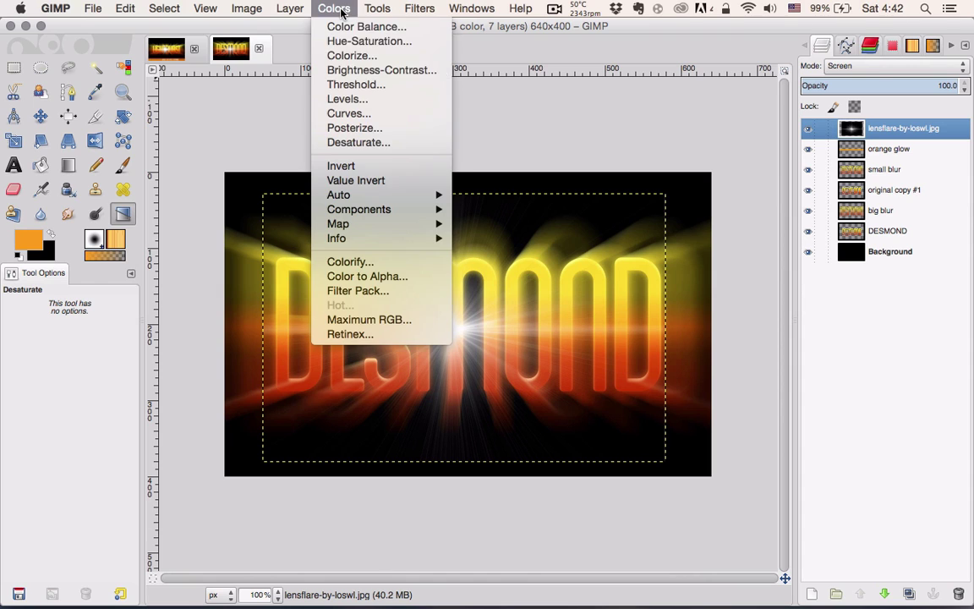
pyautogui.click(359, 74)
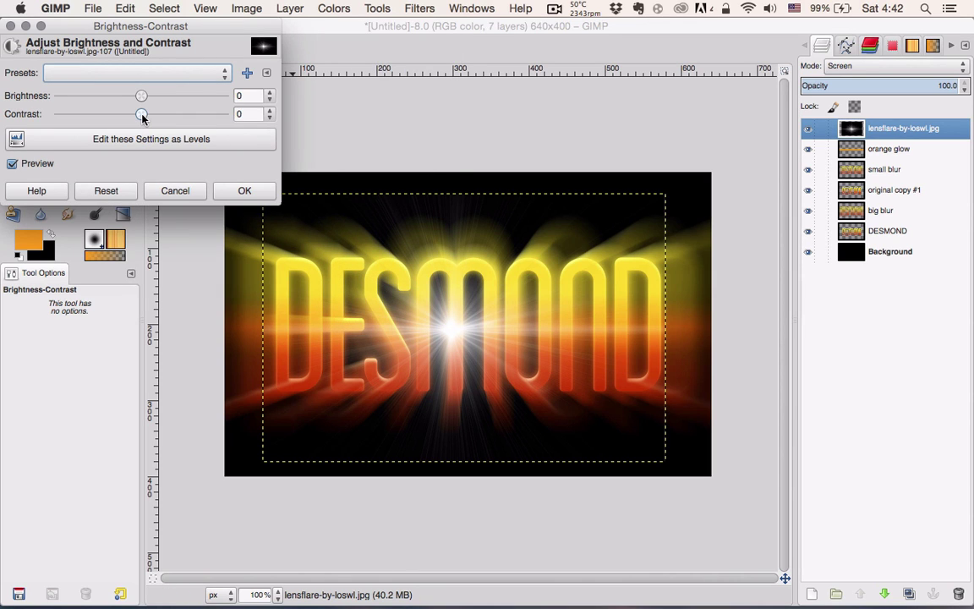
pyautogui.moveTo(142, 119)
pyautogui.mouseDown()
pyautogui.moveTo(153, 118)
pyautogui.moveTo(130, 117)
pyautogui.moveTo(153, 117)
pyautogui.mouseUp()
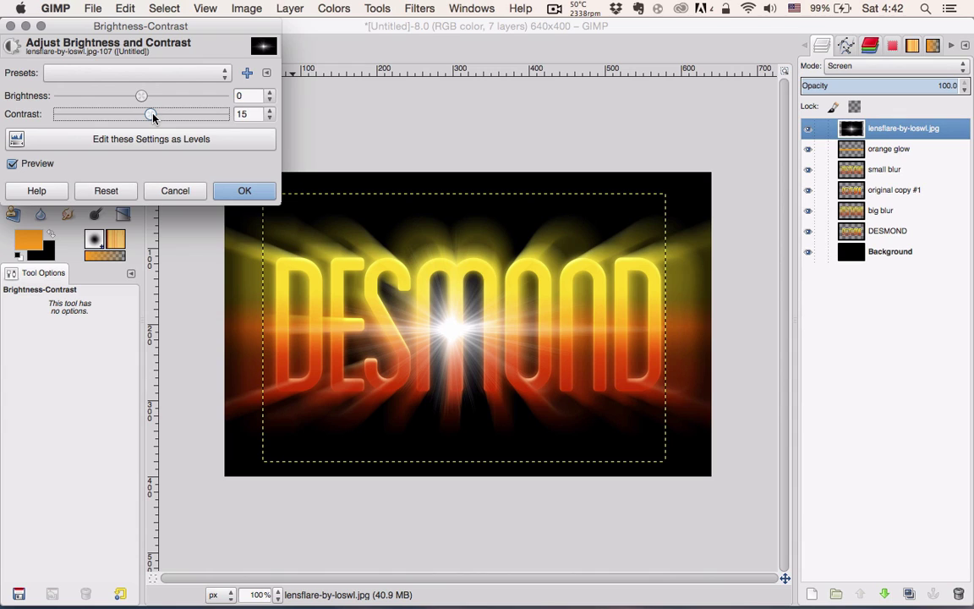
pyautogui.moveTo(153, 117); pyautogui.dragTo(151, 118)
pyautogui.click(245, 192)
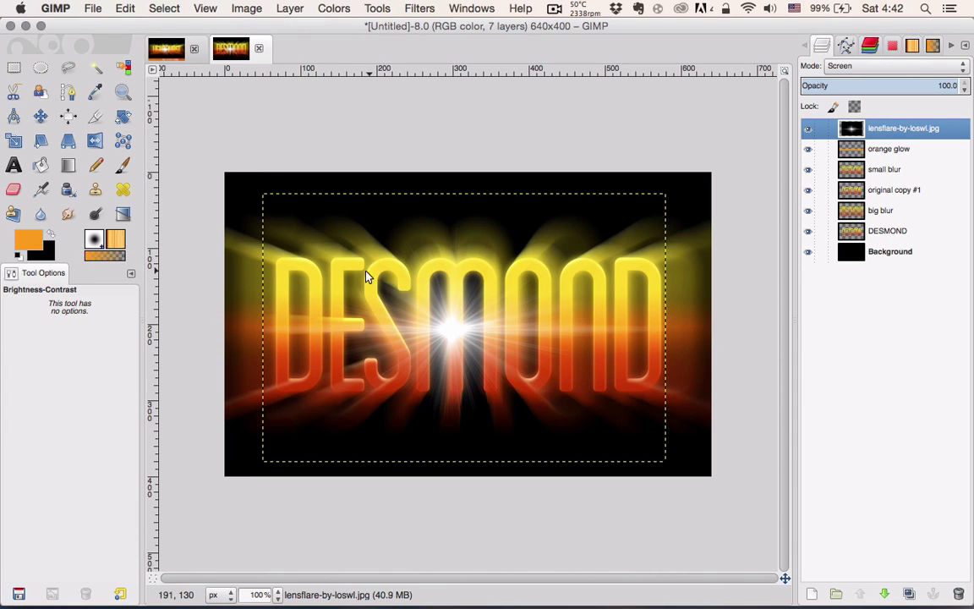
# Move the lens flare layer a few pixels to the right to fine-tune its position on the letter M.
pyautogui.click(41, 116)
pyautogui.moveTo(541, 336); pyautogui.dragTo(545, 337)
pyautogui.press('Right')
pyautogui.press('Right')
pyautogui.press('Right')
pyautogui.press('Right')
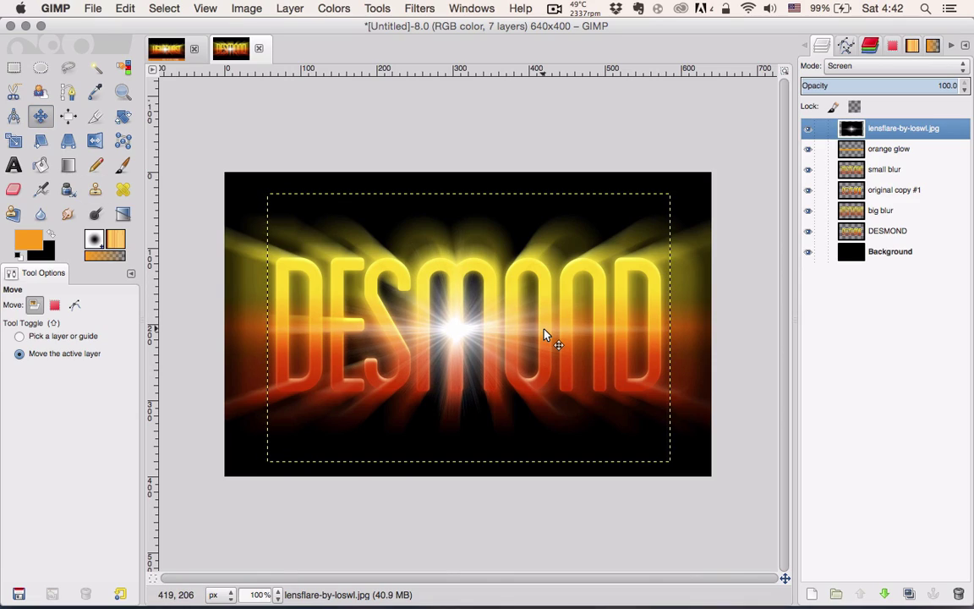